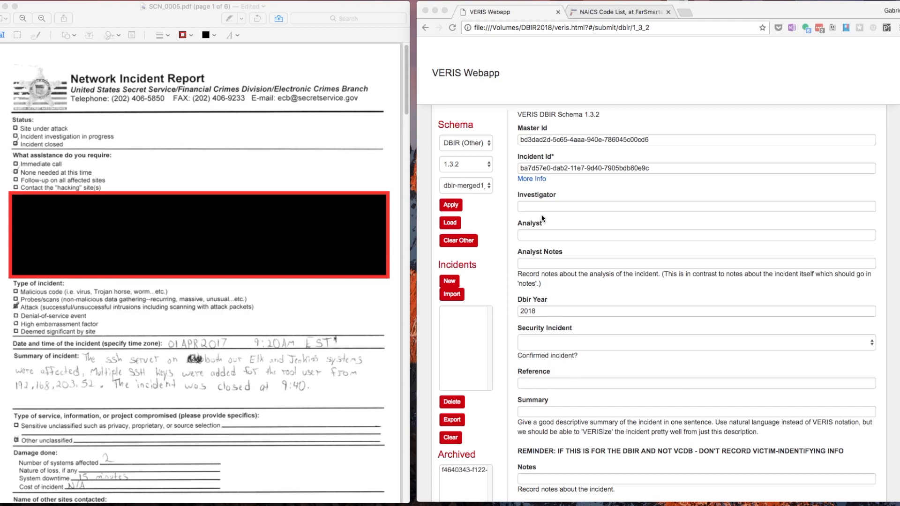
Examine the available schema types, schema versions and merged schema file options.
click(467, 142)
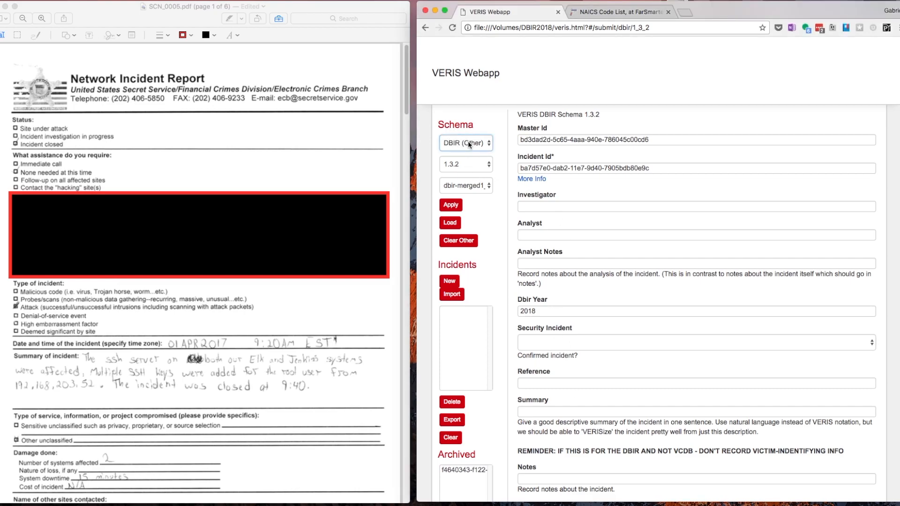
click(468, 141)
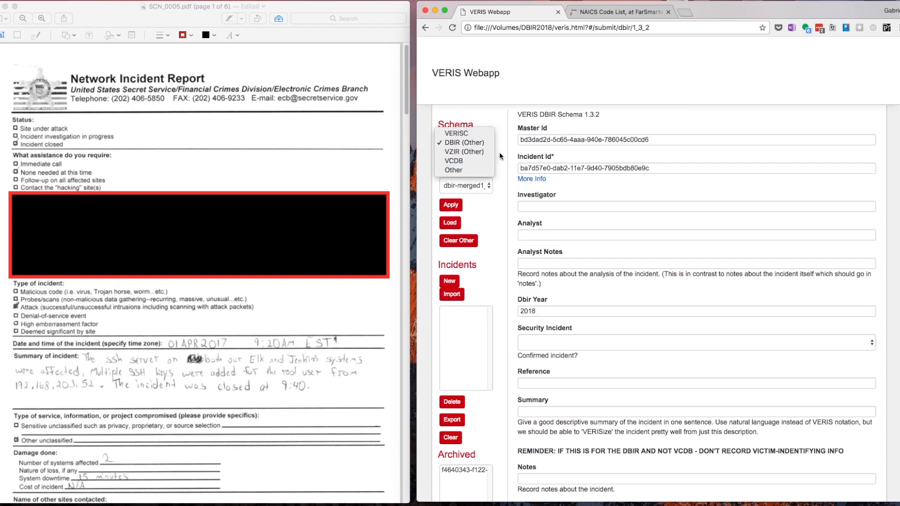
click(462, 143)
click(468, 142)
click(506, 157)
click(473, 162)
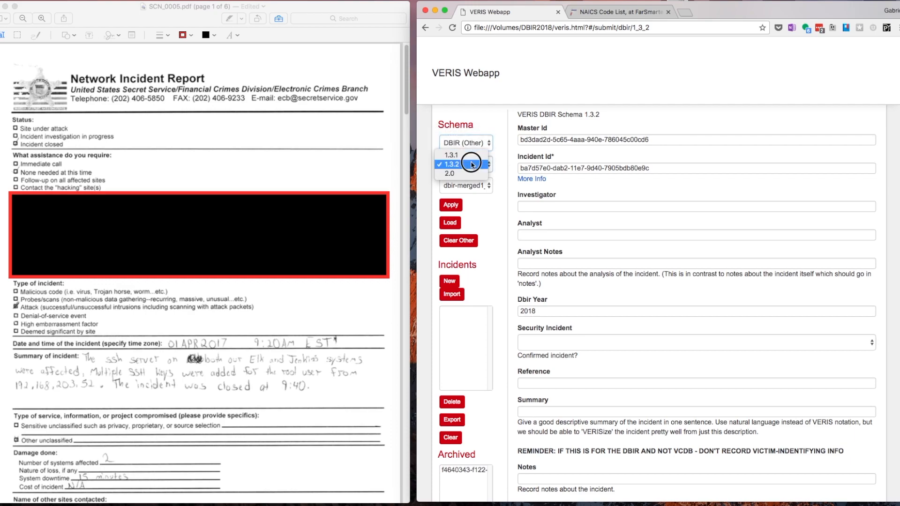
click(474, 165)
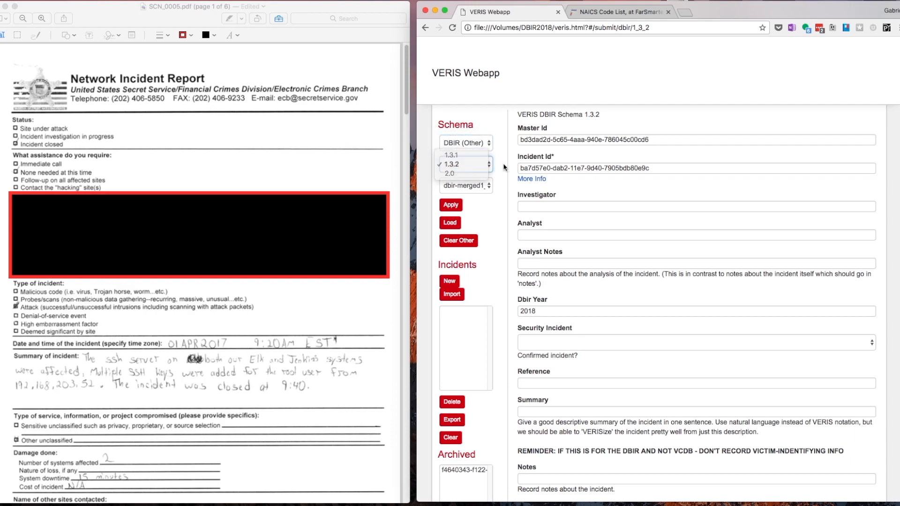
click(468, 185)
click(467, 185)
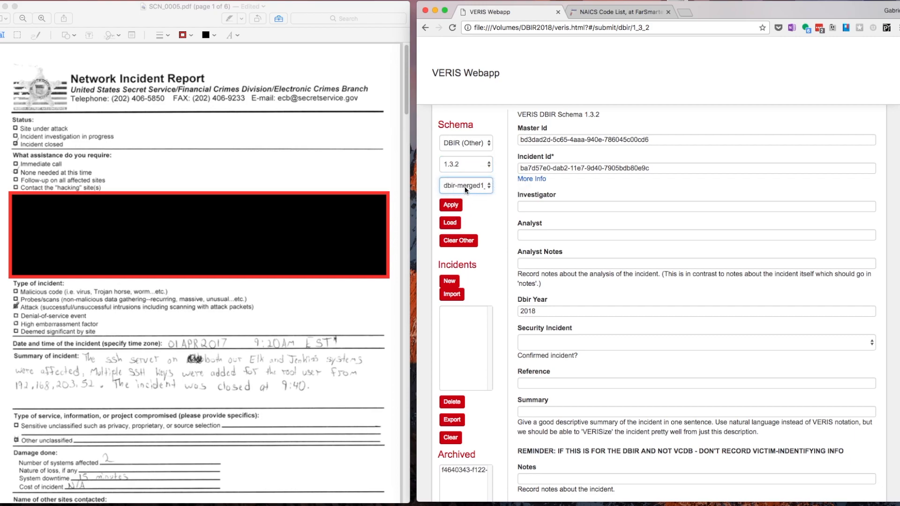
click(462, 143)
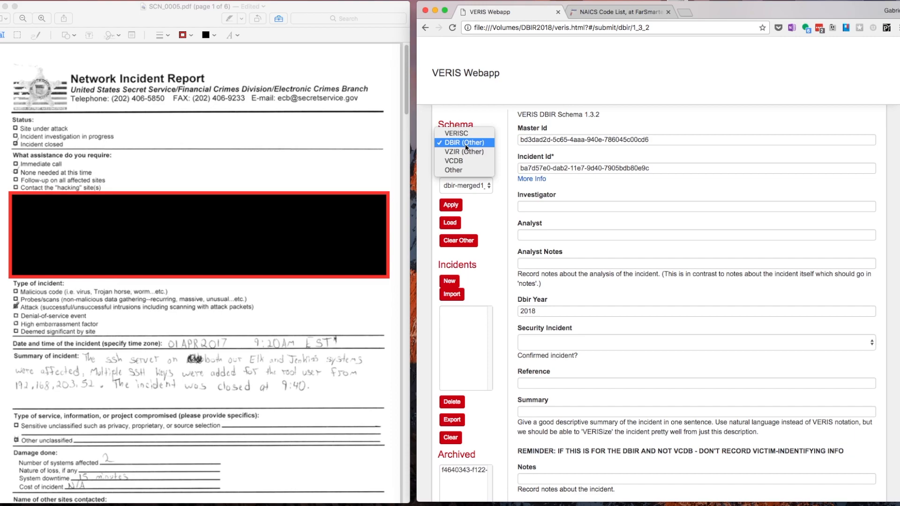
click(508, 235)
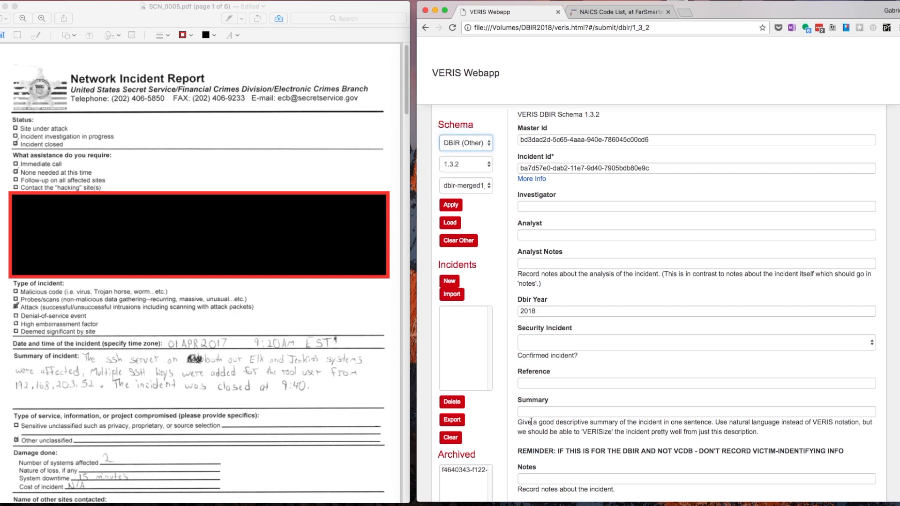
Look over the DBIR form's general incident fields down to the Timeline section, then the schema choices.
scroll(536, 411, down, 5)
click(534, 340)
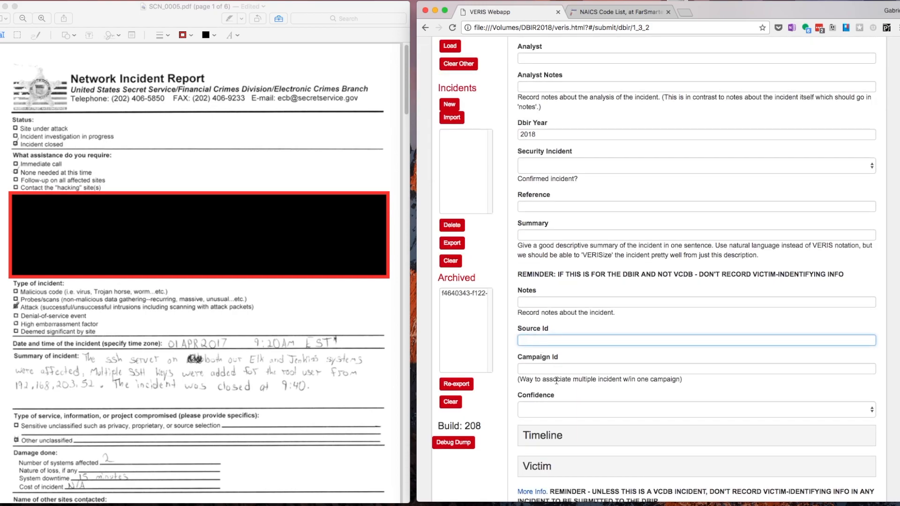
scroll(523, 305, up, 4)
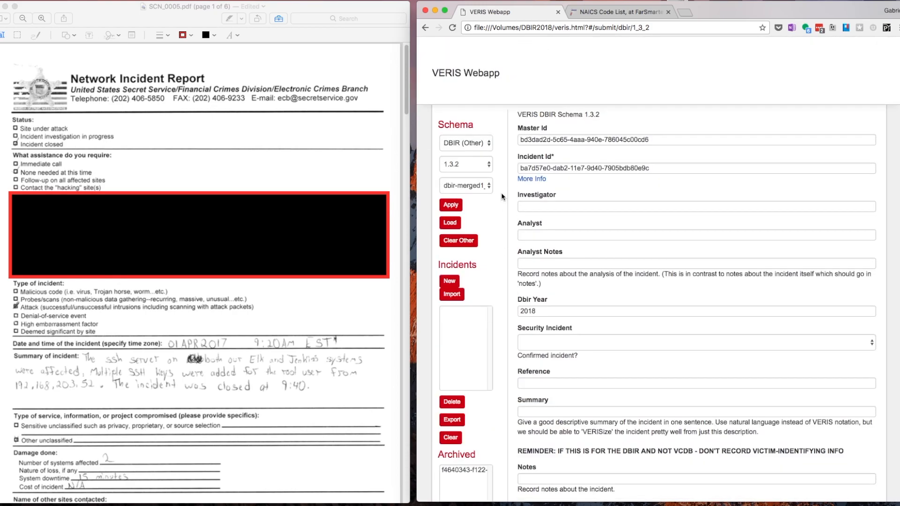
click(475, 145)
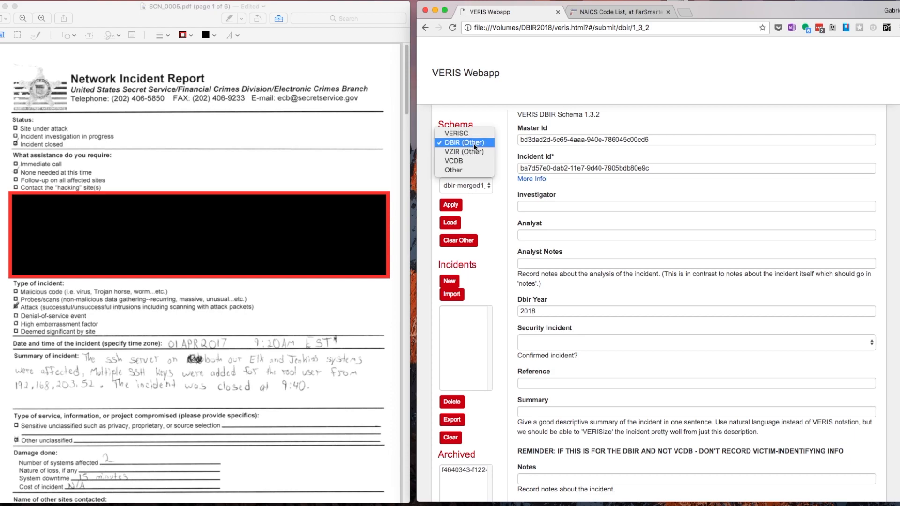
click(502, 156)
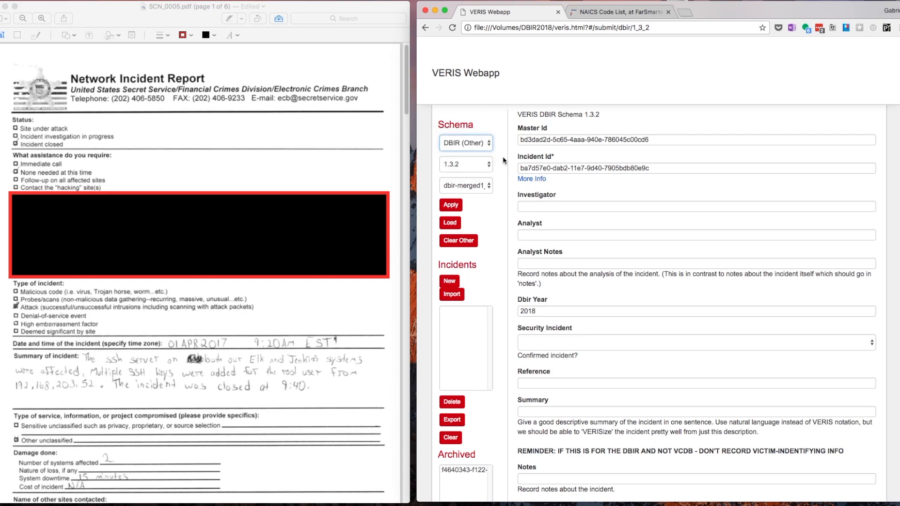
Apply the VCDB schema to the form and examine its Github issue number field.
click(451, 205)
click(468, 143)
click(461, 160)
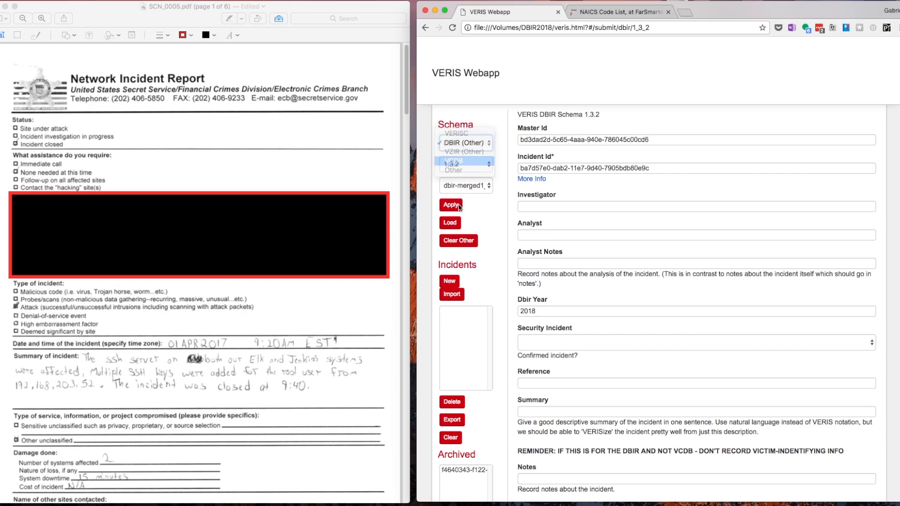
click(451, 205)
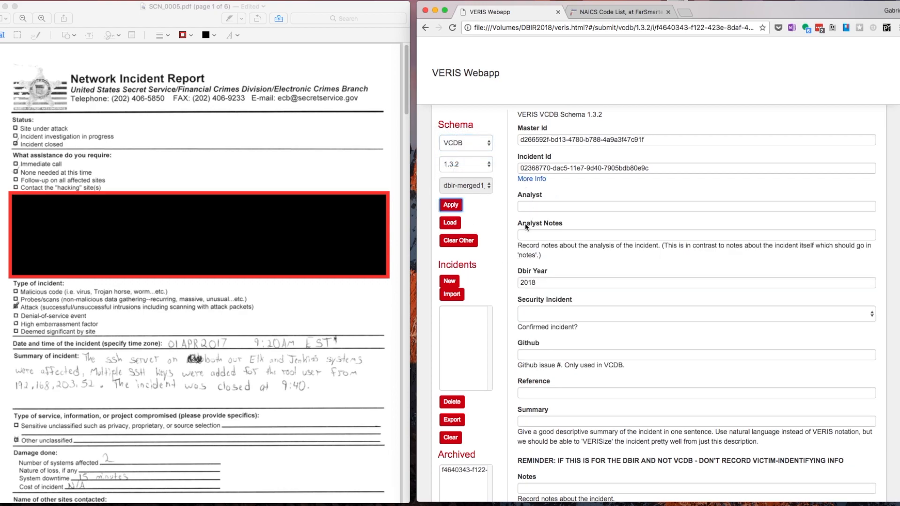
click(527, 355)
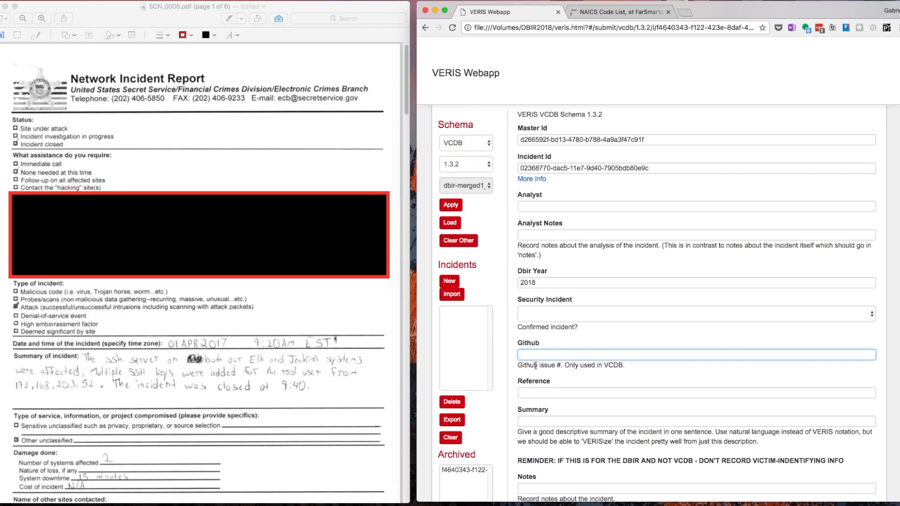
drag(625, 365, 560, 365)
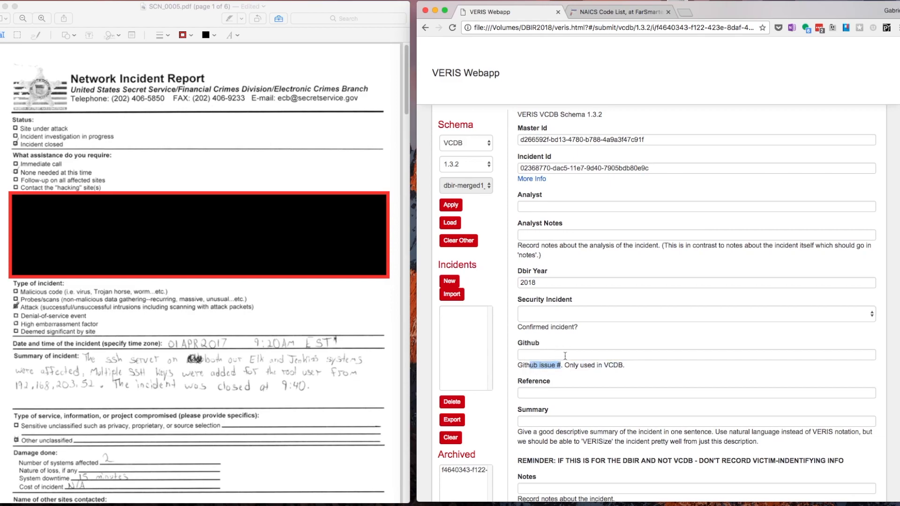
Switch the form from the VCDB schema back to DBIR (Other) and apply it.
click(466, 147)
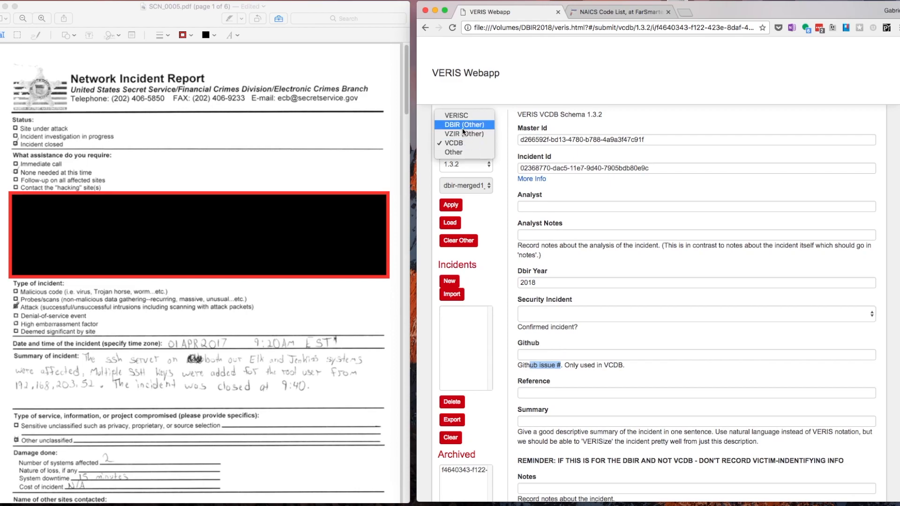
click(463, 125)
click(452, 208)
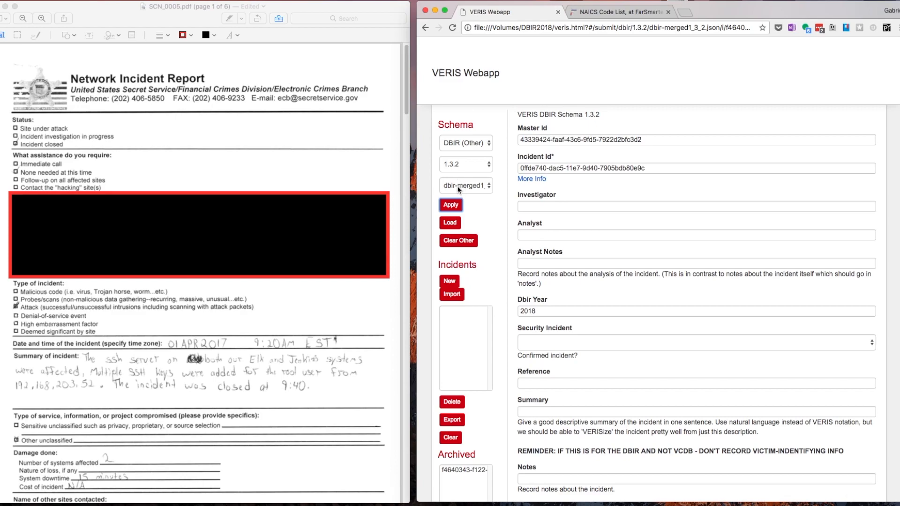
Choose the VERISC community schema from the schema types and apply it to the form.
click(465, 143)
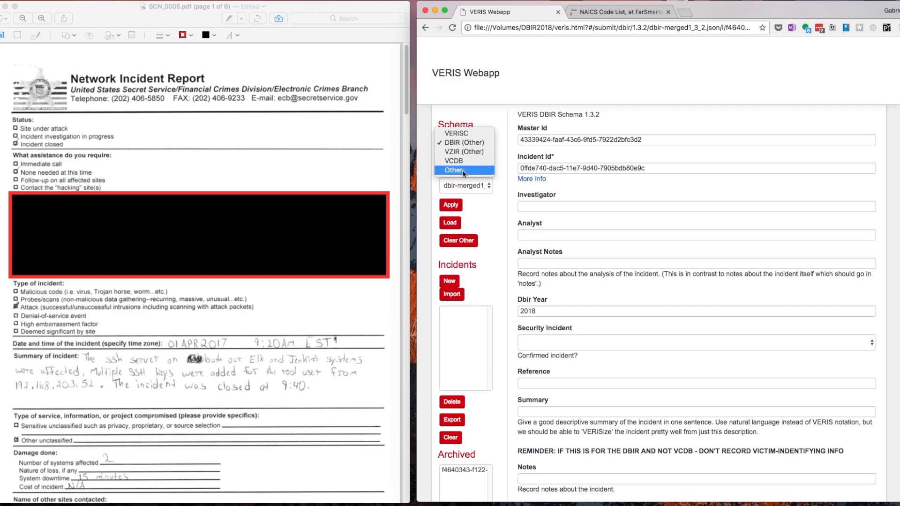
click(467, 197)
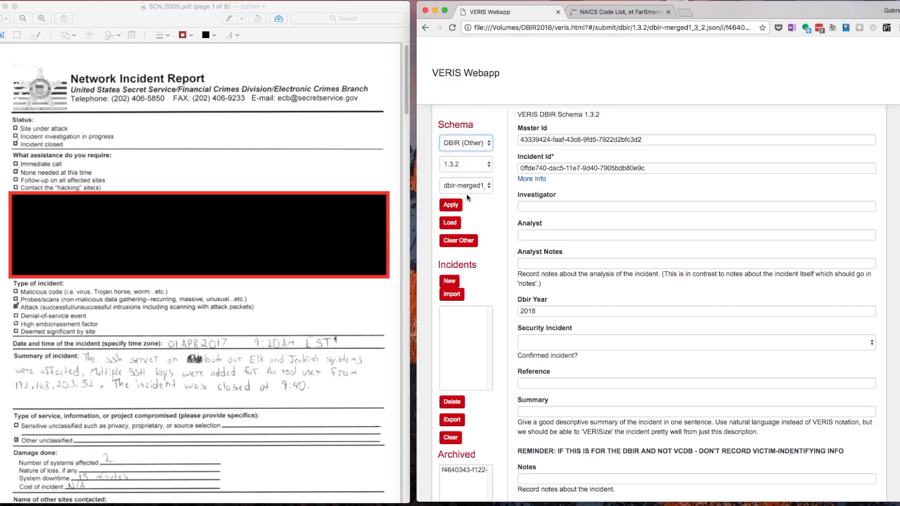
click(456, 149)
click(484, 217)
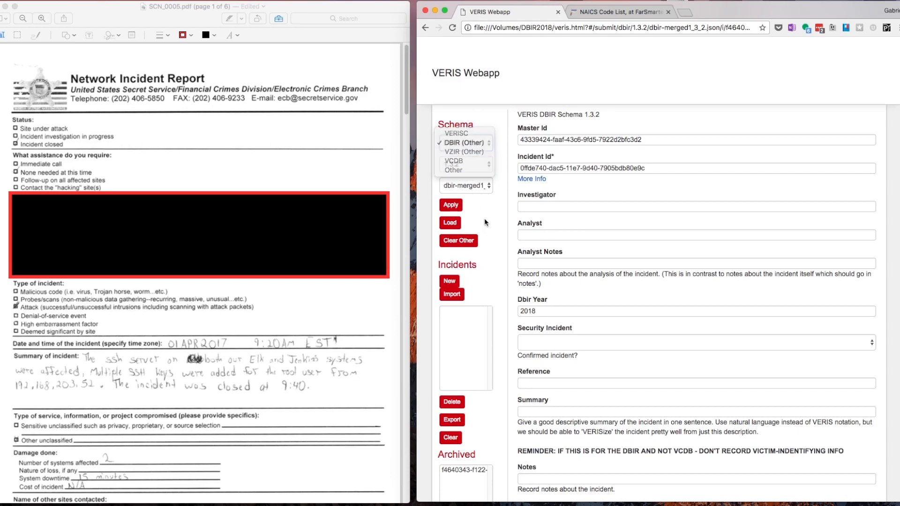
click(472, 143)
click(551, 139)
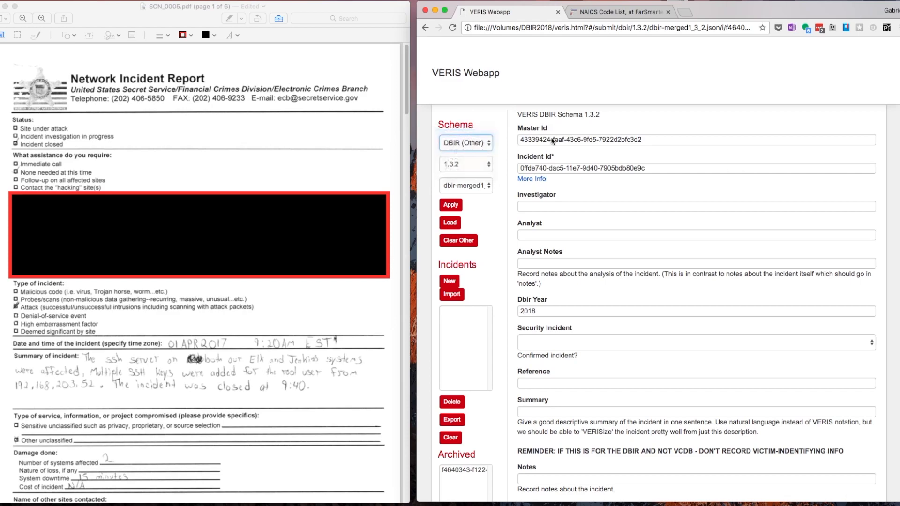
click(450, 204)
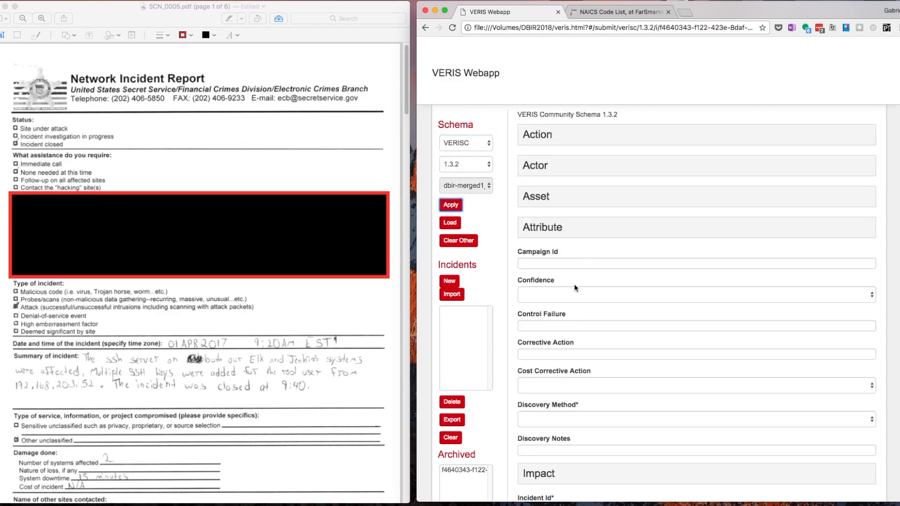
Replace the VERISC schema with DBIR (Other), version 1.3.2, and apply it to the form.
click(468, 143)
click(462, 152)
click(451, 205)
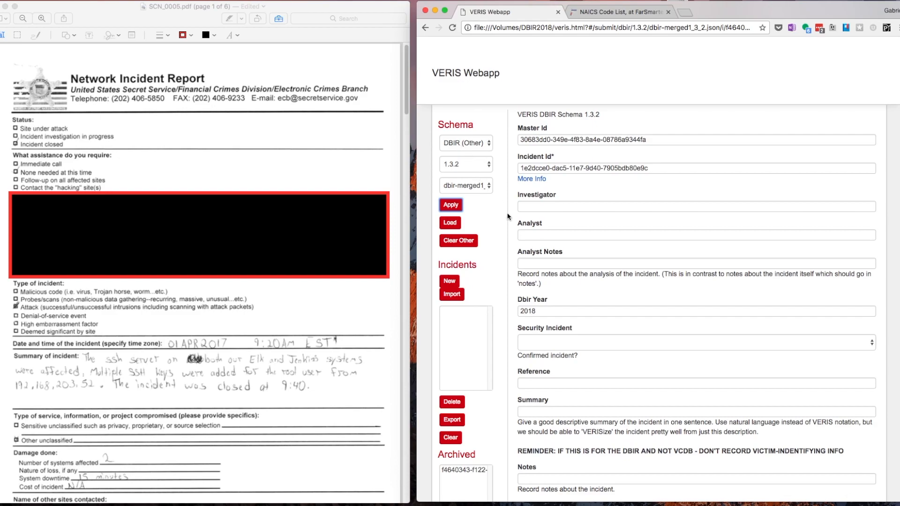
click(571, 504)
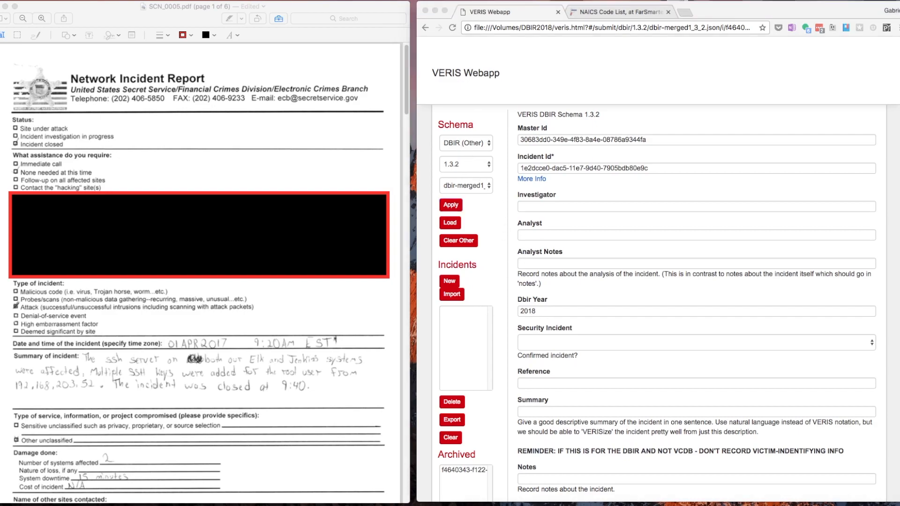
Enter the investigator's and analyst's first names and set Security Incident to Confirmed.
click(539, 207)
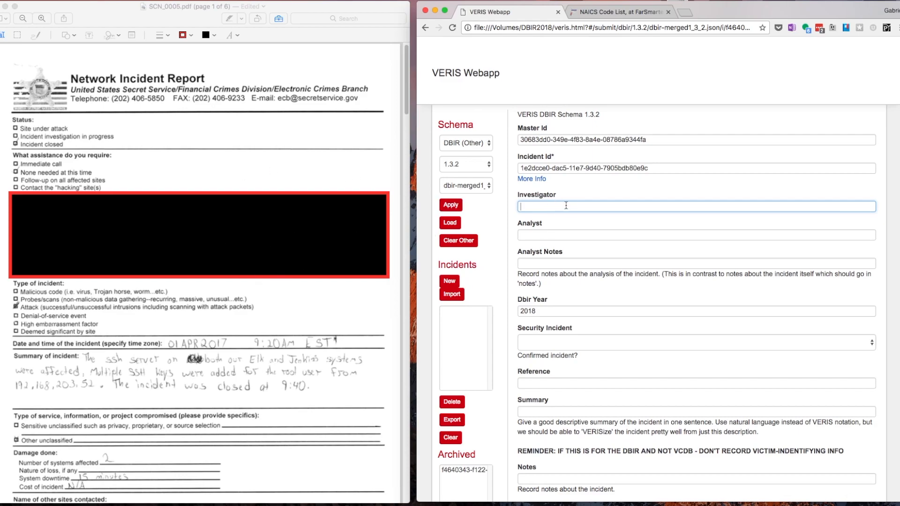
text(Joe)
key(Tab)
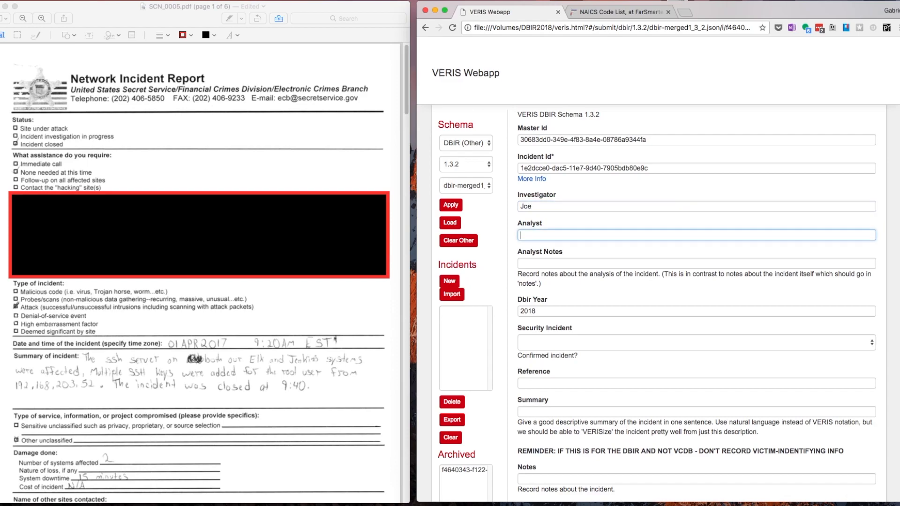
text(Gabe)
click(578, 342)
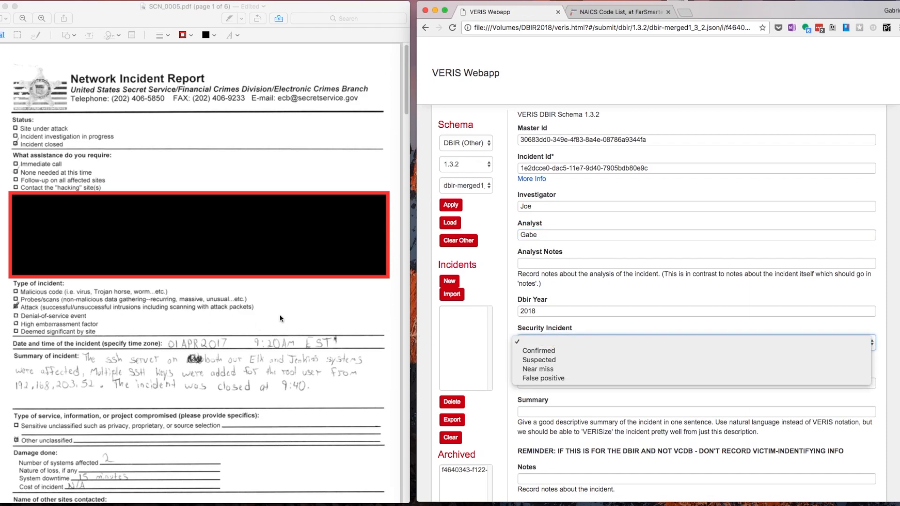
click(546, 353)
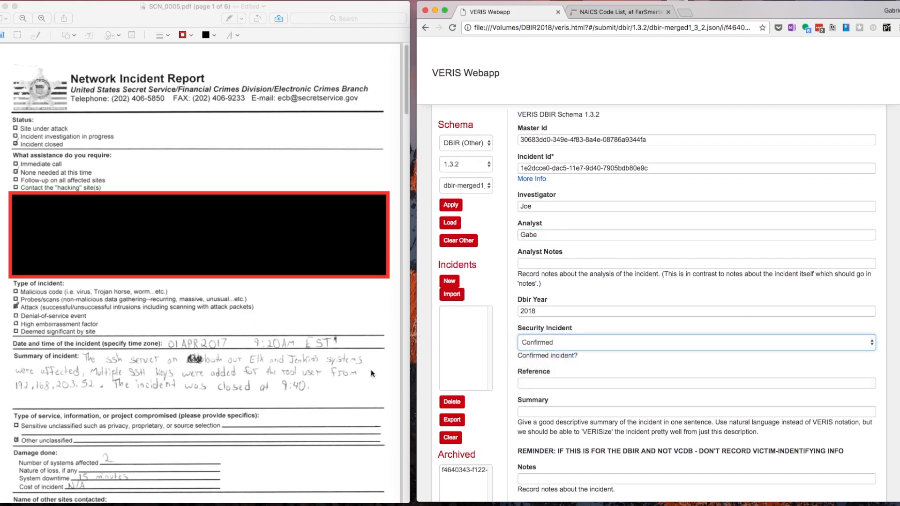
Examine the incident report beside the Reference and Summary fields, and review the remaining form sections.
click(541, 383)
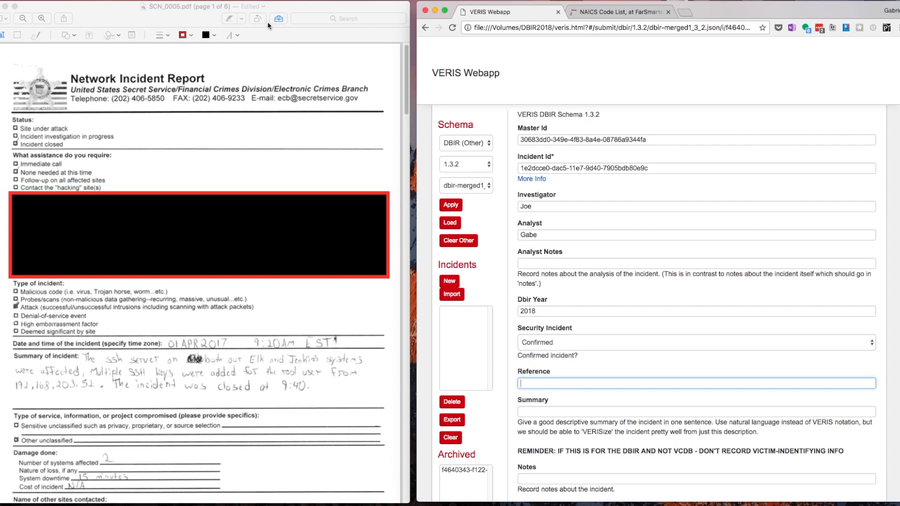
scroll(280, 75, up, 1)
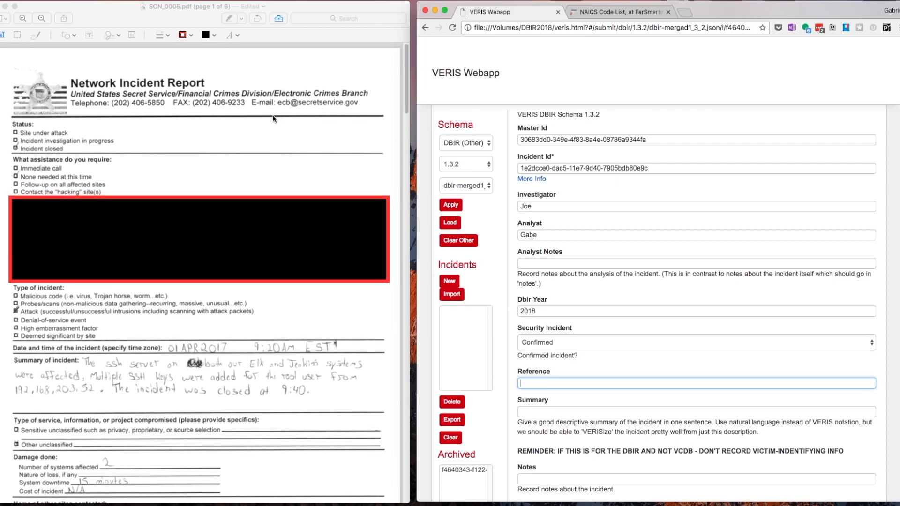
scroll(273, 116, down, 2)
scroll(309, 121, up, 1)
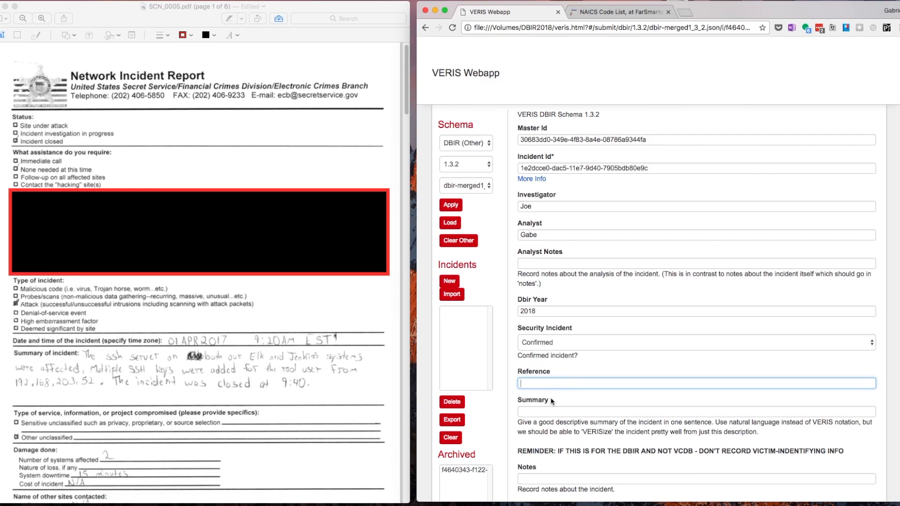
scroll(564, 398, down, 2)
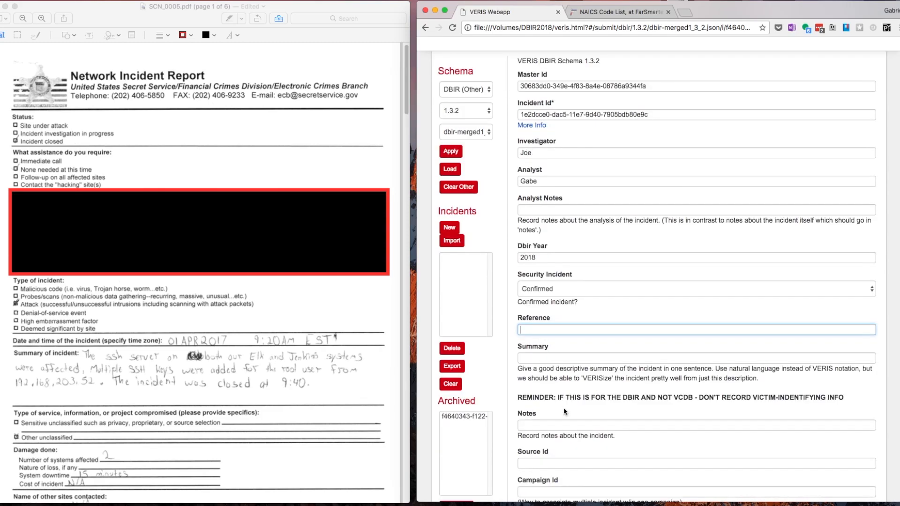
click(556, 362)
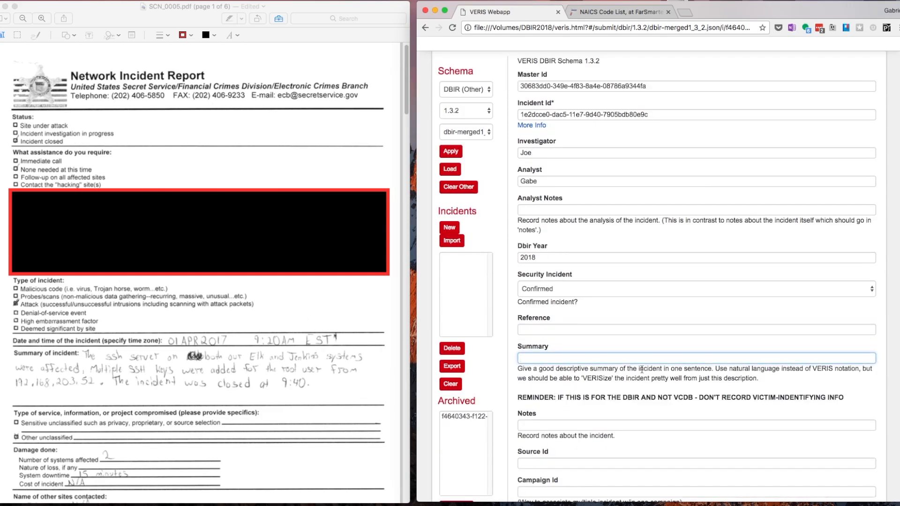
click(538, 364)
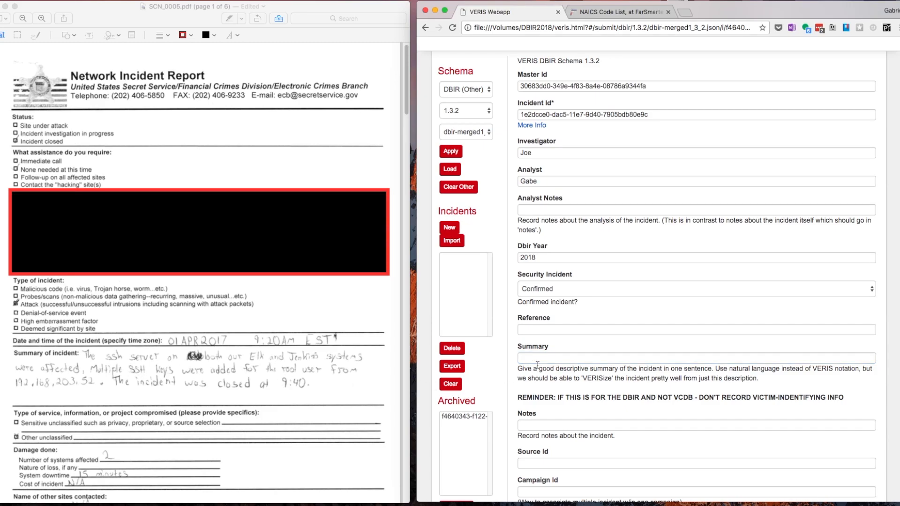
scroll(537, 364, down, 10)
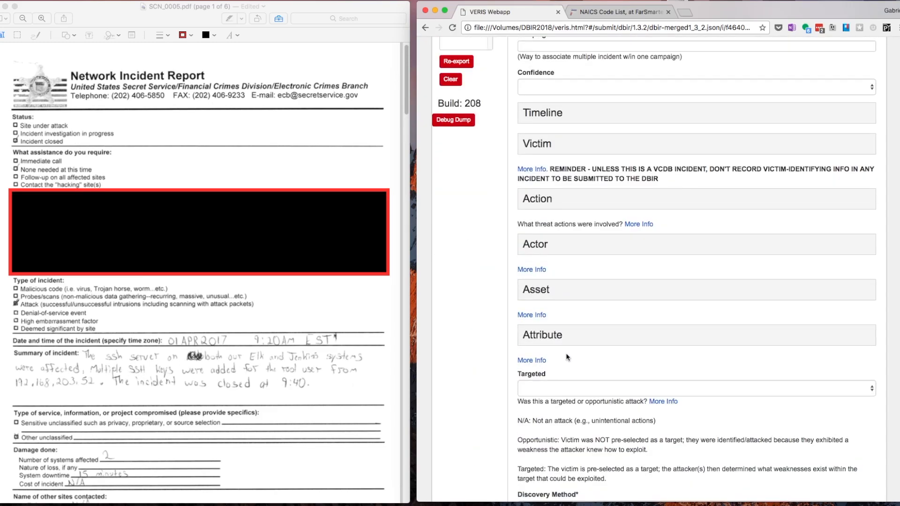
Enter the Summary "The ssh server on both our Elk and Jinkins systems were affected, MUltiple SSH keys were added for the root user from xxx.xxx.xxx.xx.".
scroll(568, 358, up, 15)
click(539, 412)
text(Th)
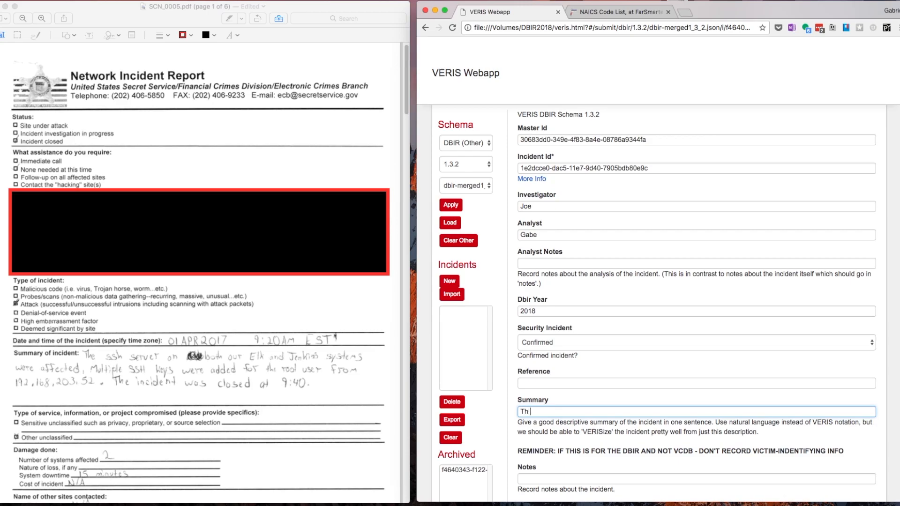
text(ssh server on both our Elk and Jinkins systems were affected, MUltiple SSH keys)
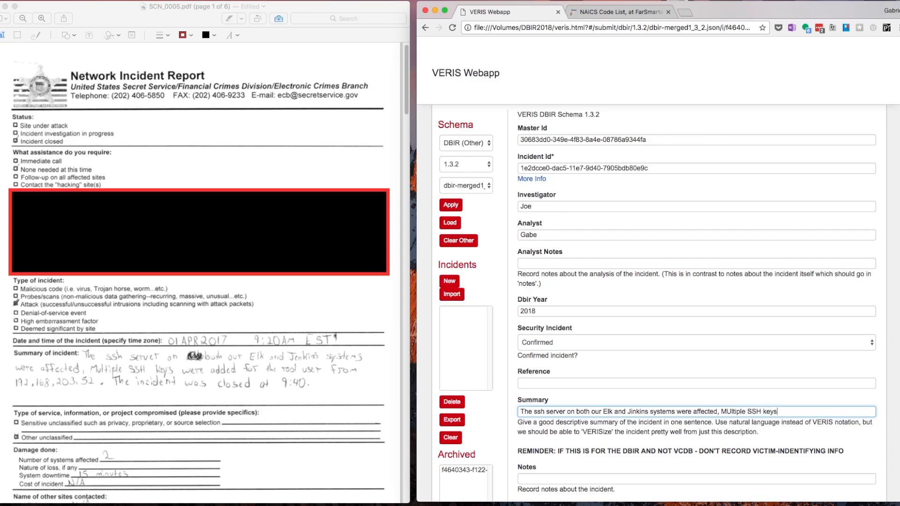
text( were added for the root user from xxx.x)
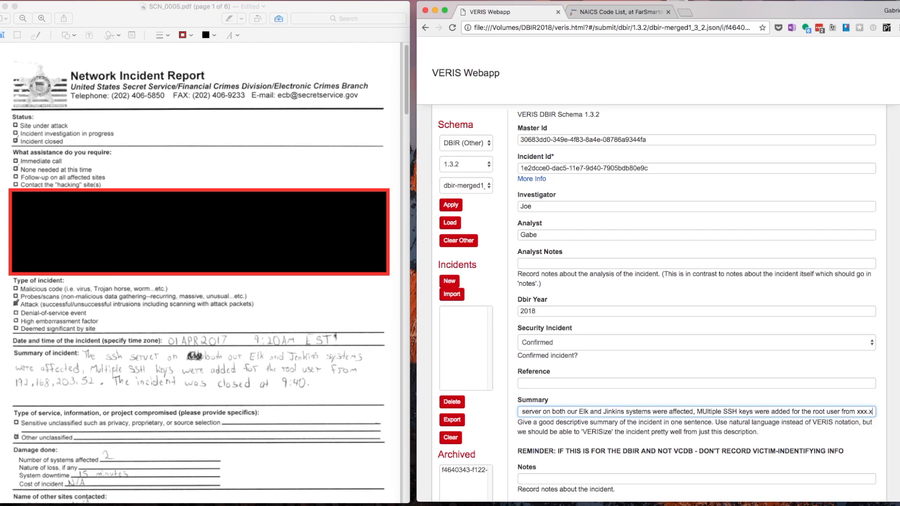
text(xx.xxx.xx. The incid)
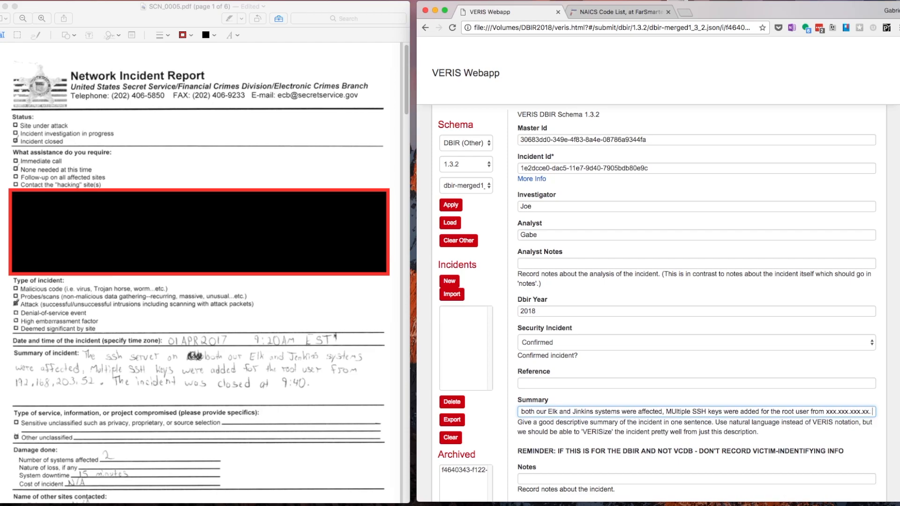
key(BackSpace)
key(BackSpace)
key(BackSpace)
key(BackSpace)
key(BackSpace)
key(BackSpace)
key(BackSpace)
key(BackSpace)
key(BackSpace)
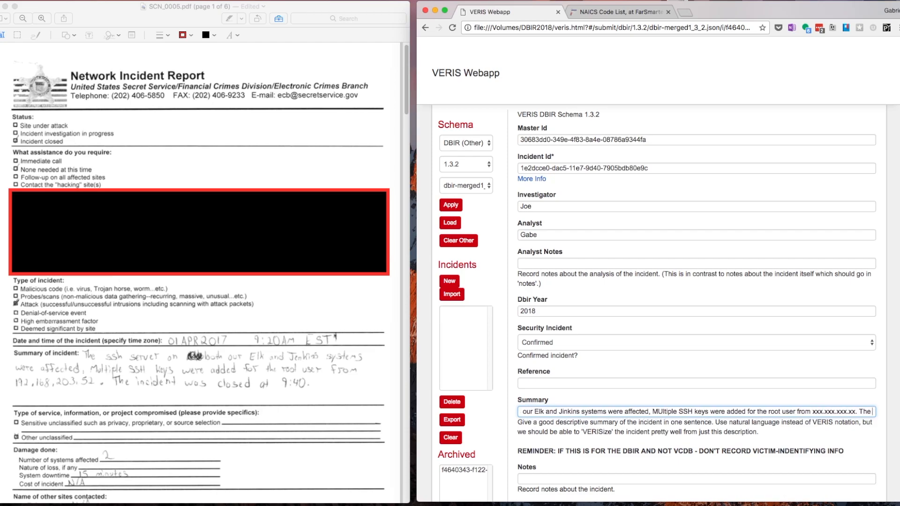
key(BackSpace)
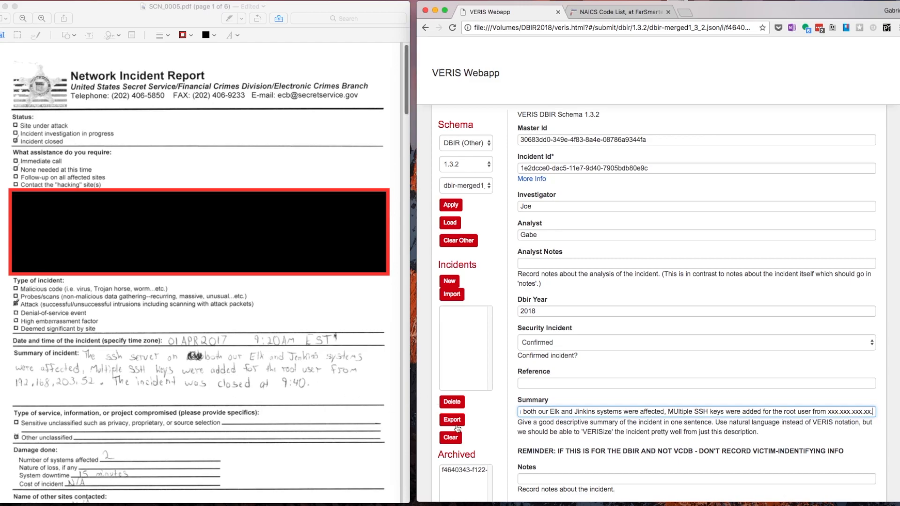
Set the incident's Source Id to CCDC and its Confidence to High.
scroll(514, 375, down, 5)
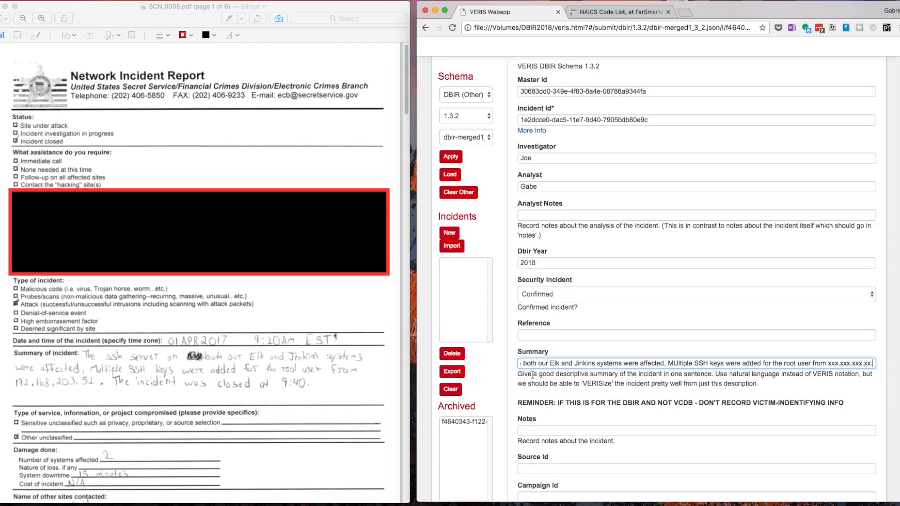
click(546, 402)
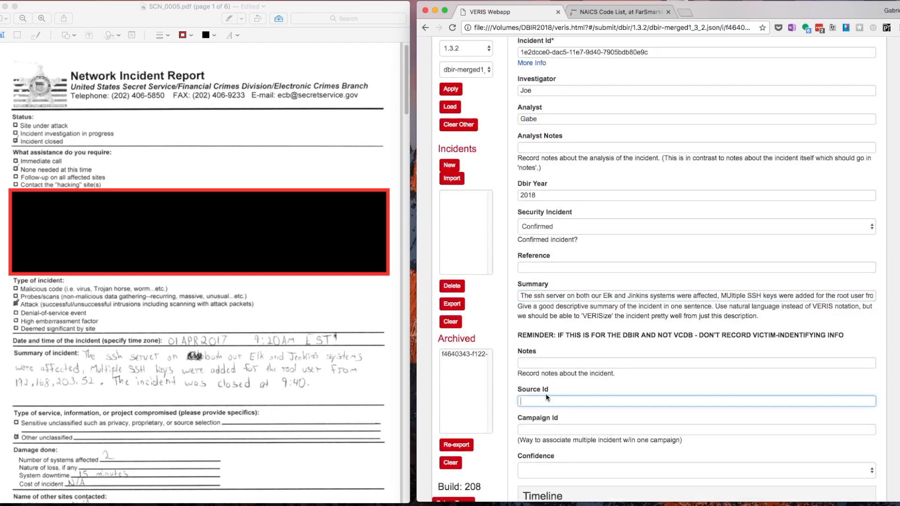
text(CCDC)
scroll(550, 436, down, 3)
click(547, 401)
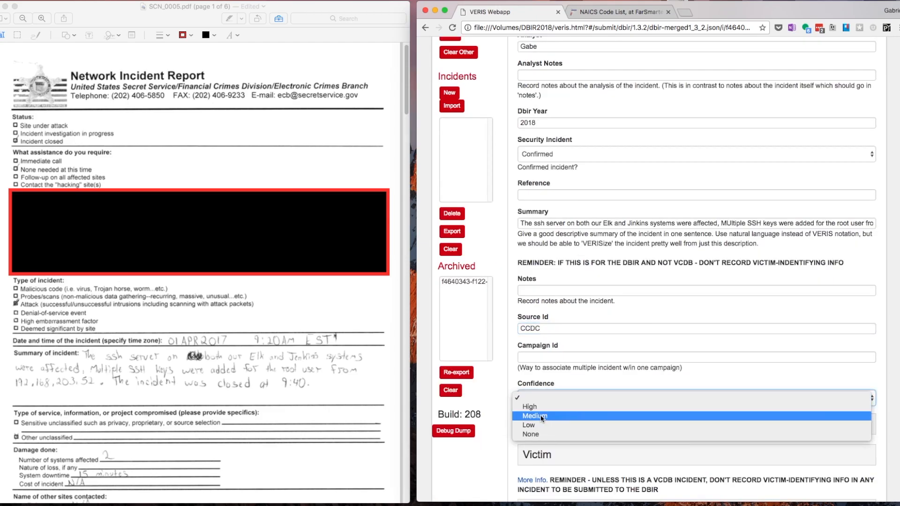
click(543, 407)
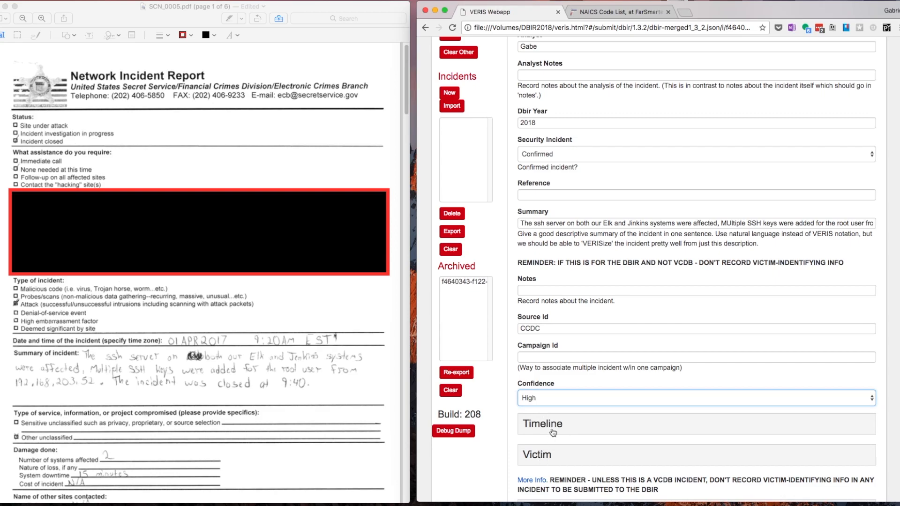
In the Timeline, record the incident's date as year 2017, month 4, day 1, with the time 09:20:00 AM.
click(552, 432)
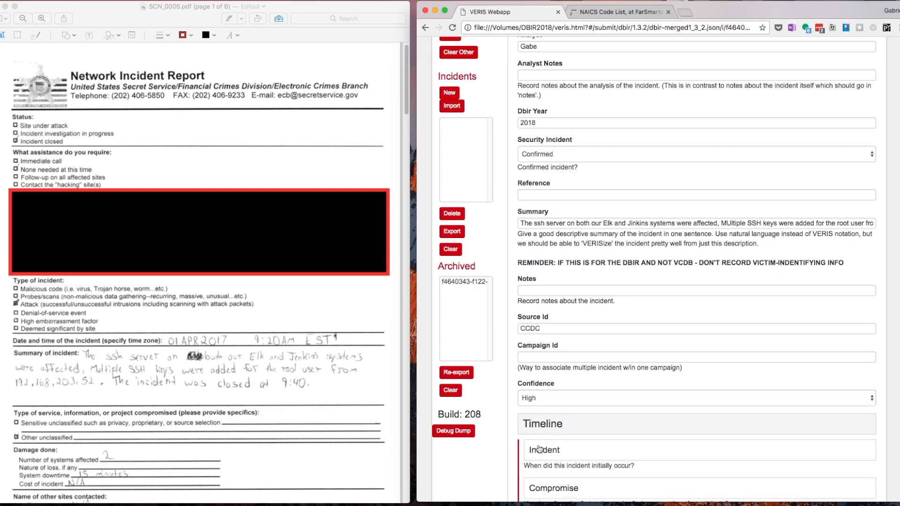
scroll(539, 448, down, 2)
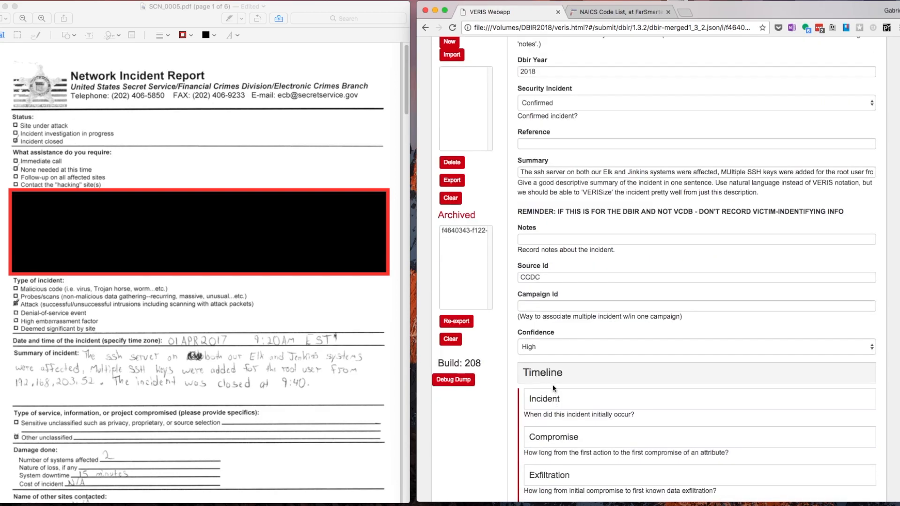
scroll(554, 389, down, 1)
click(555, 387)
scroll(554, 388, down, 3)
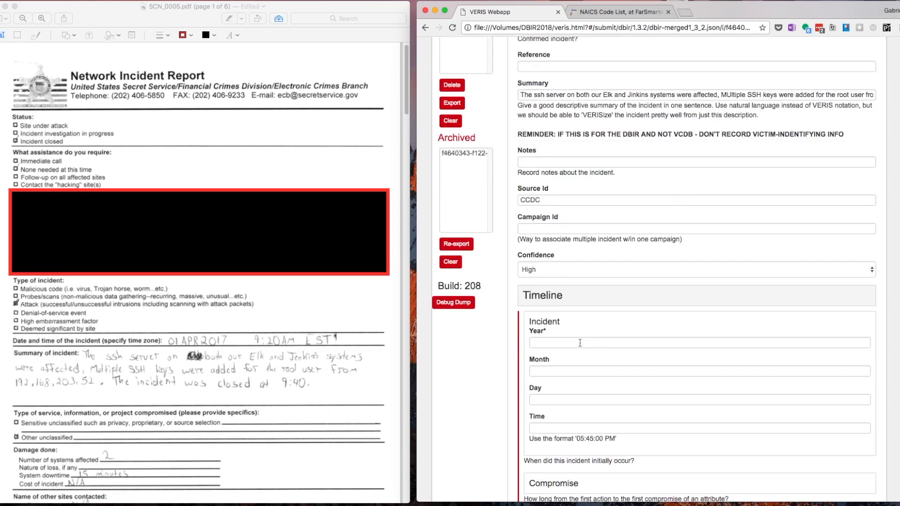
click(555, 343)
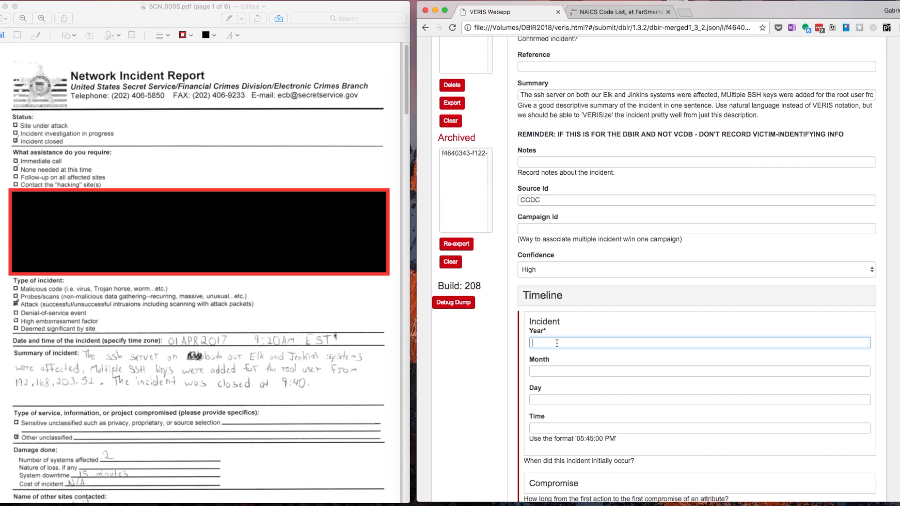
text(2017)
key(Tab)
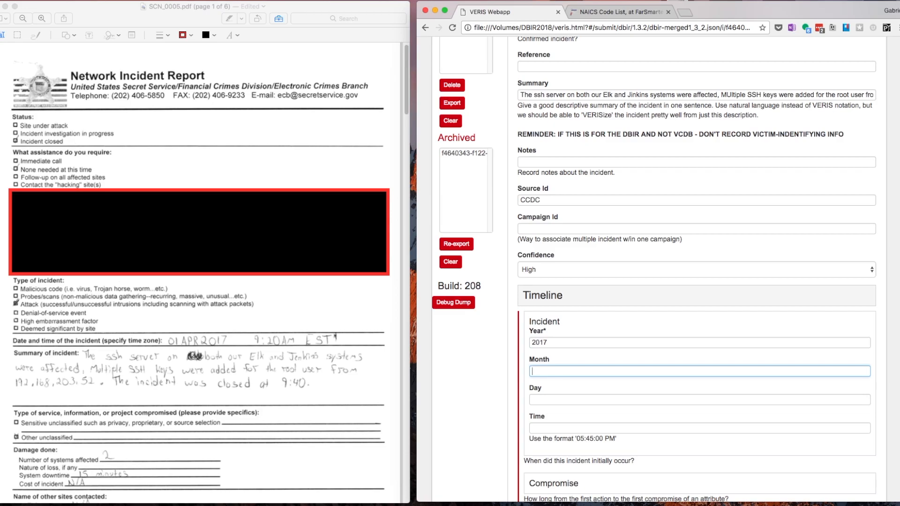
key(Tab)
key(Tab)
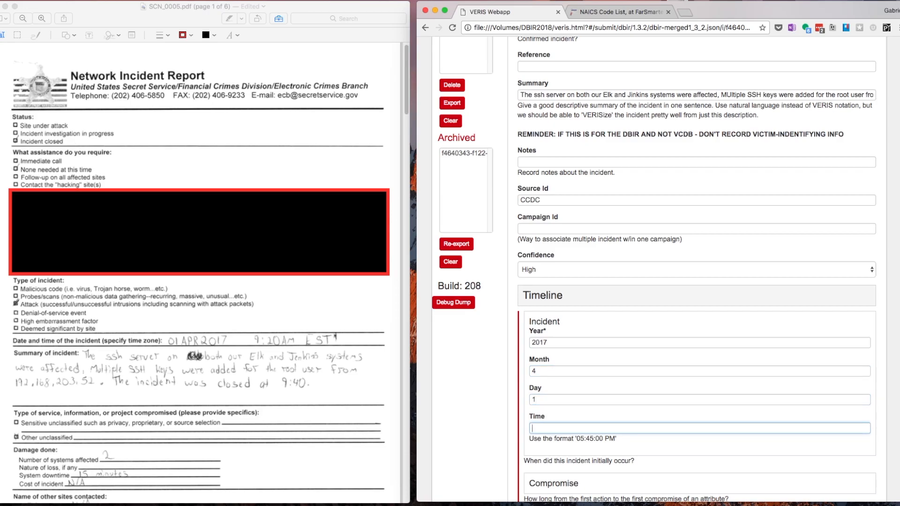
text(09:20:00 AM)
Check the unauthorized access details in the scanned report and set the Timeline's Compromise unit to Minutes, leaving its value blank.
scroll(539, 422, down, 4)
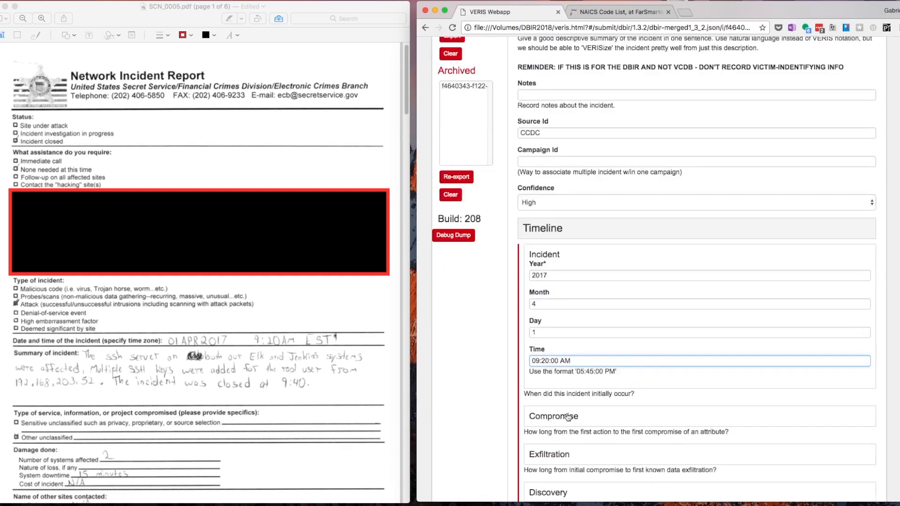
click(572, 378)
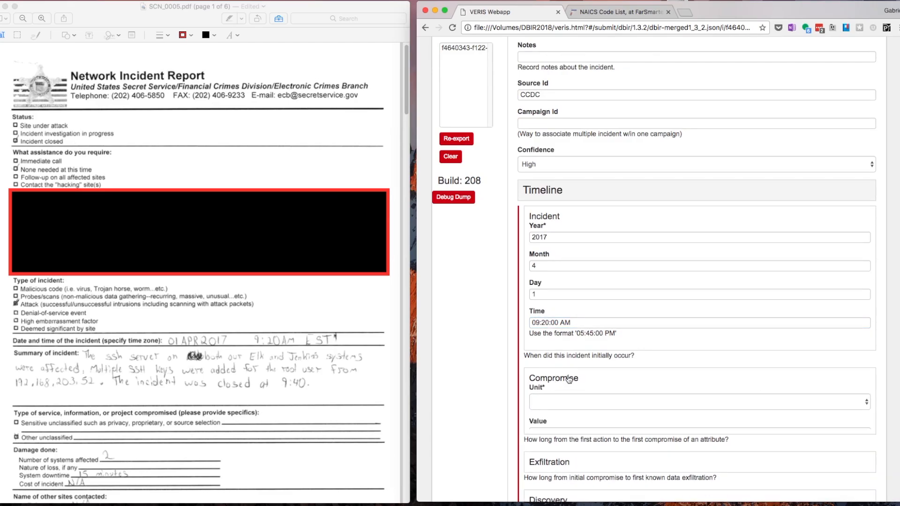
scroll(330, 359, down, 15)
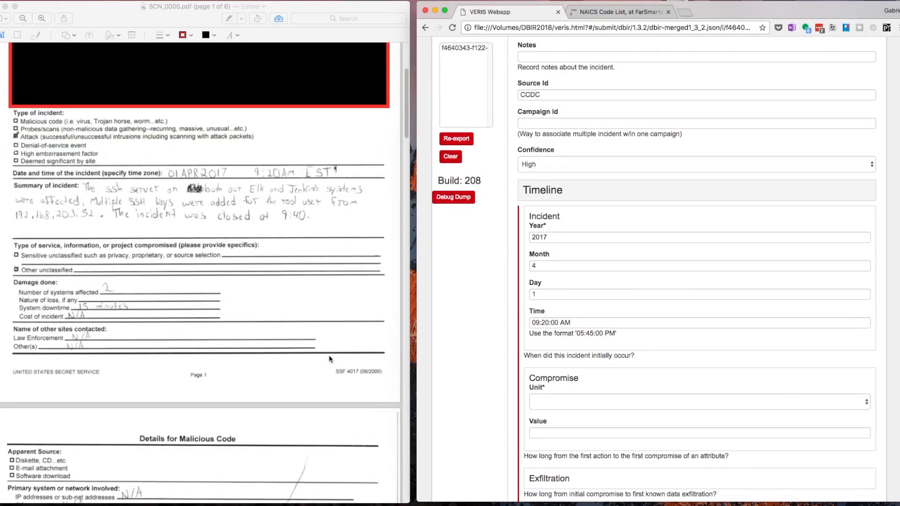
scroll(329, 360, down, 15)
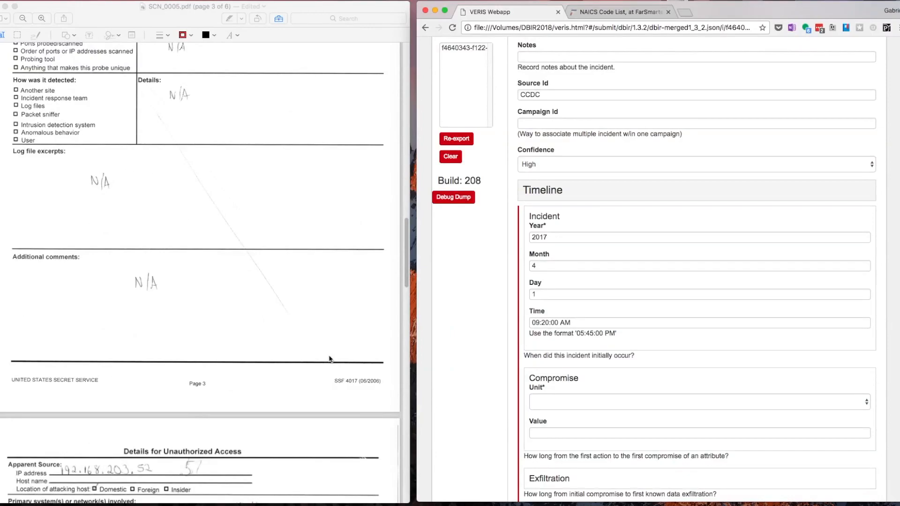
scroll(330, 360, down, 6)
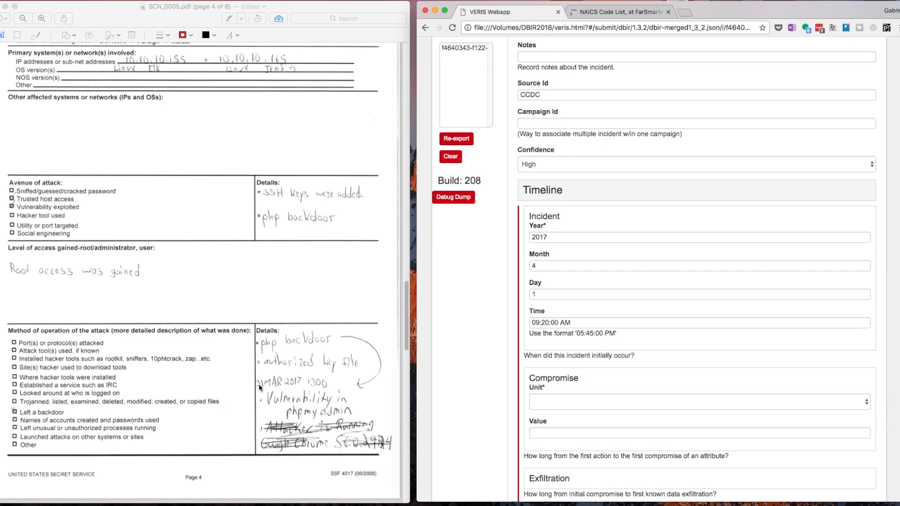
click(556, 401)
click(555, 420)
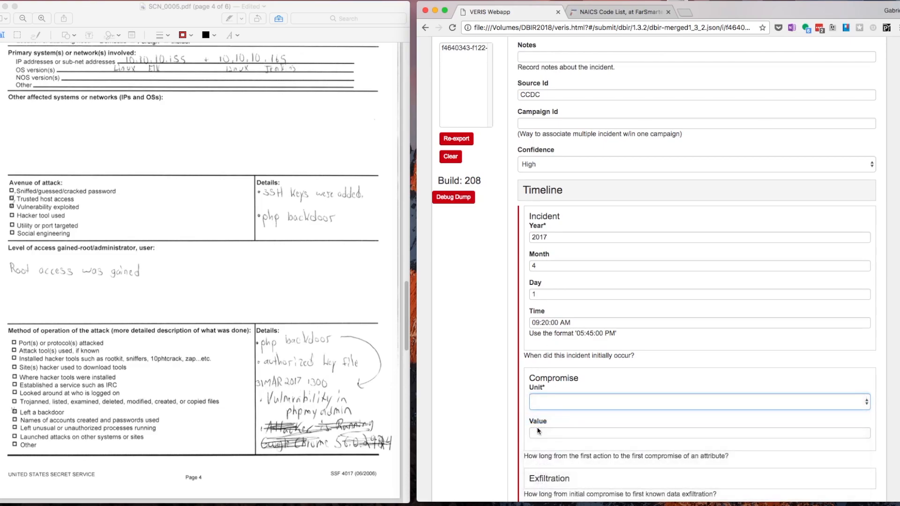
click(543, 433)
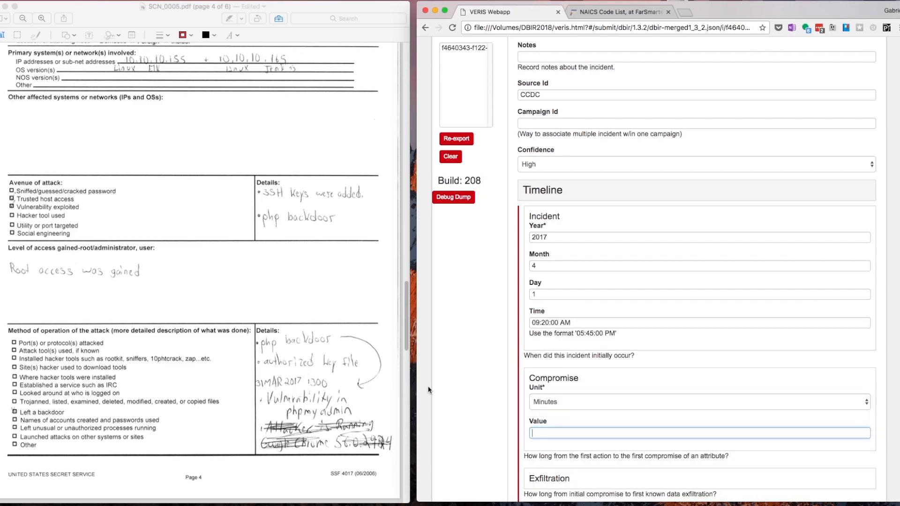
Record the Timeline's Discovery duration with the unit Hours and the value 20.
scroll(520, 386, down, 3)
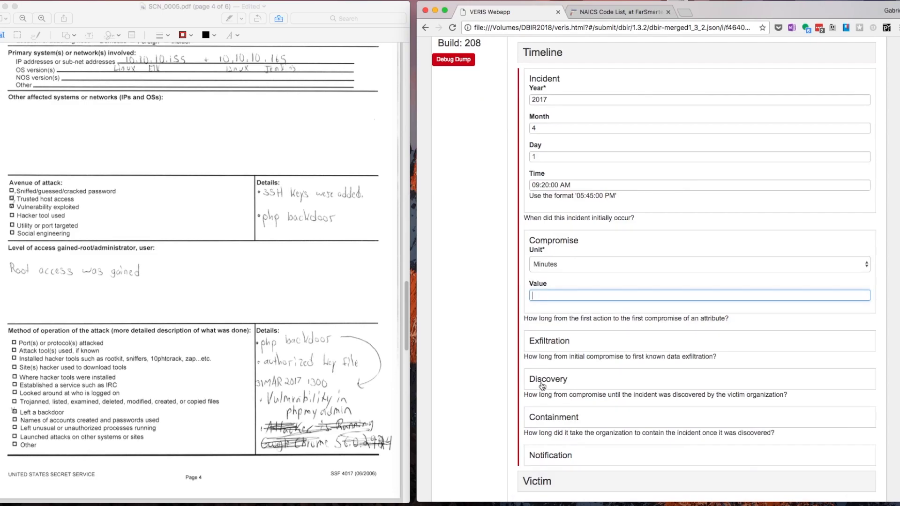
click(542, 385)
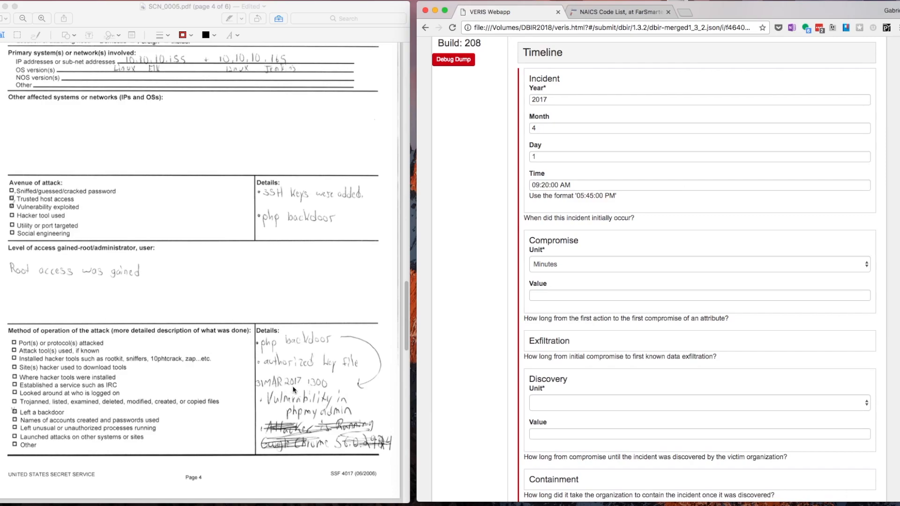
click(546, 404)
click(549, 430)
click(541, 433)
click(482, 395)
Return to the report's incident summary and record the Timeline's Containment duration with the unit Minutes and the value 20.
scroll(482, 395, down, 3)
scroll(334, 279, up, 5)
scroll(334, 279, up, 15)
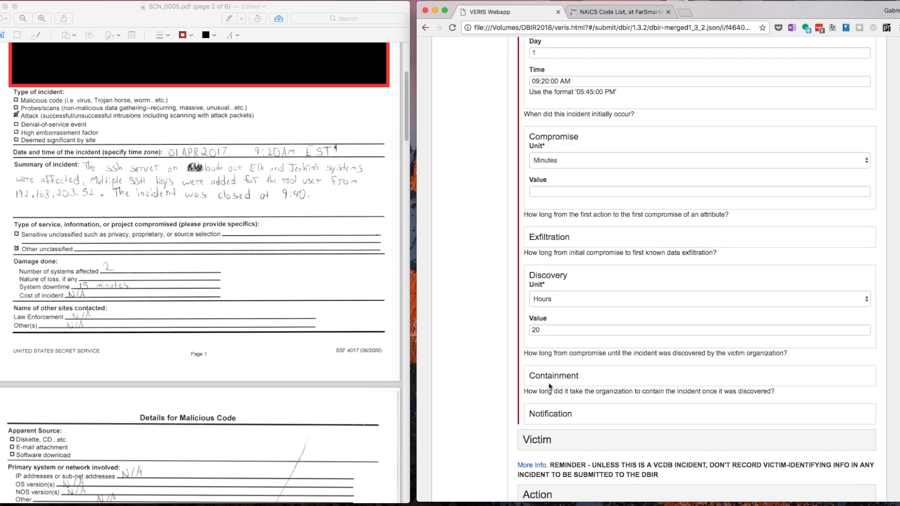
click(567, 379)
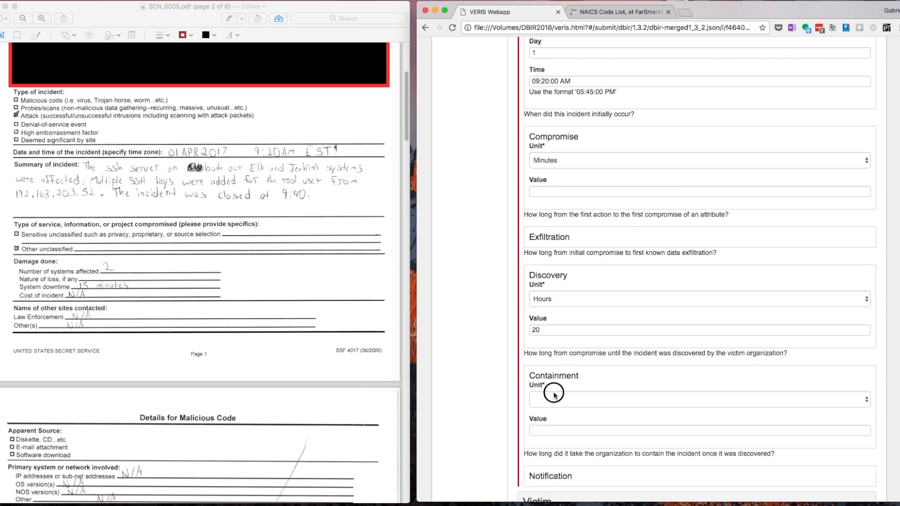
click(552, 397)
click(553, 417)
click(548, 430)
text(20)
scroll(538, 488, down, 3)
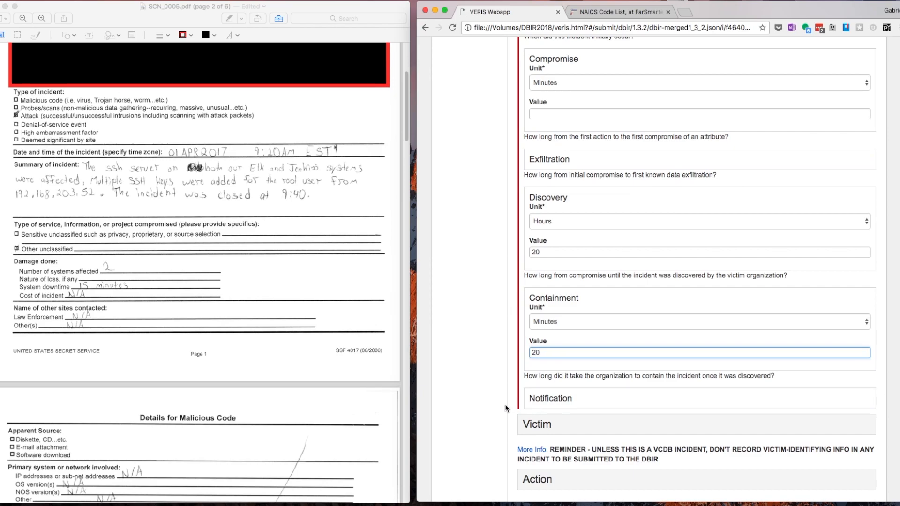
scroll(552, 320, up, 3)
scroll(552, 320, up, 2)
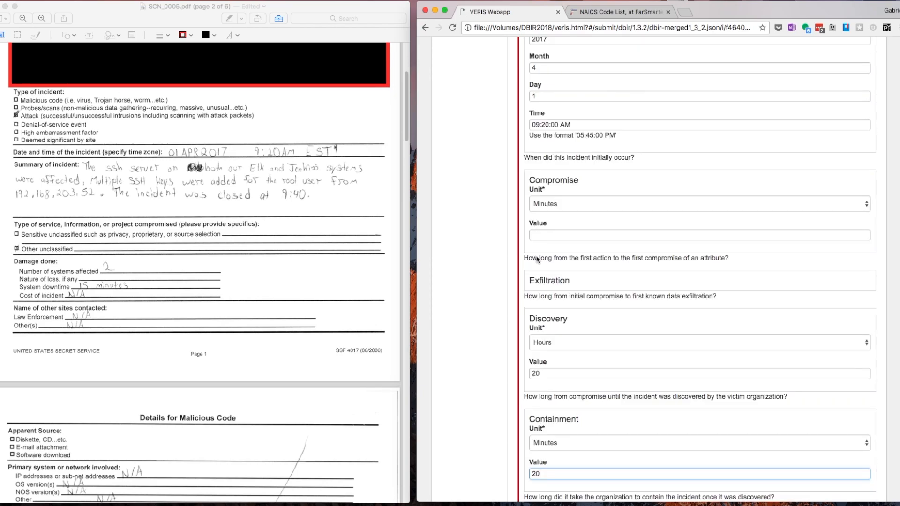
click(541, 285)
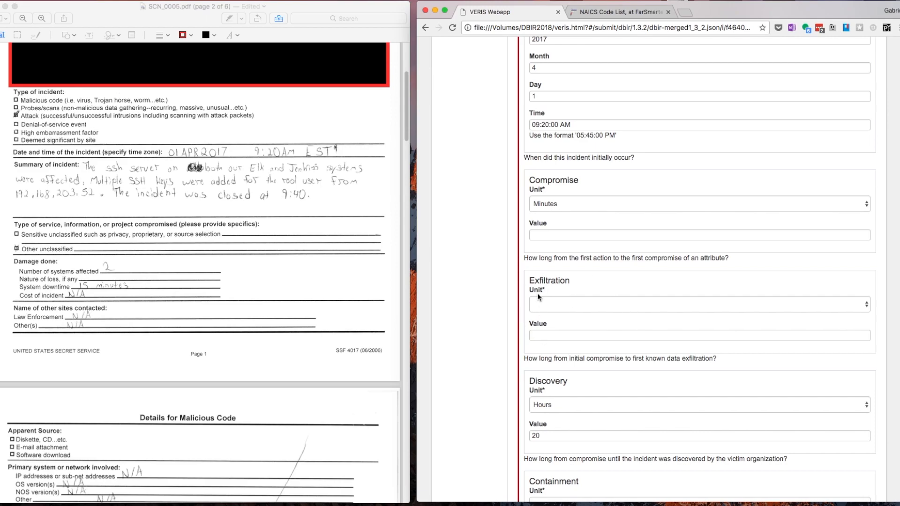
click(554, 309)
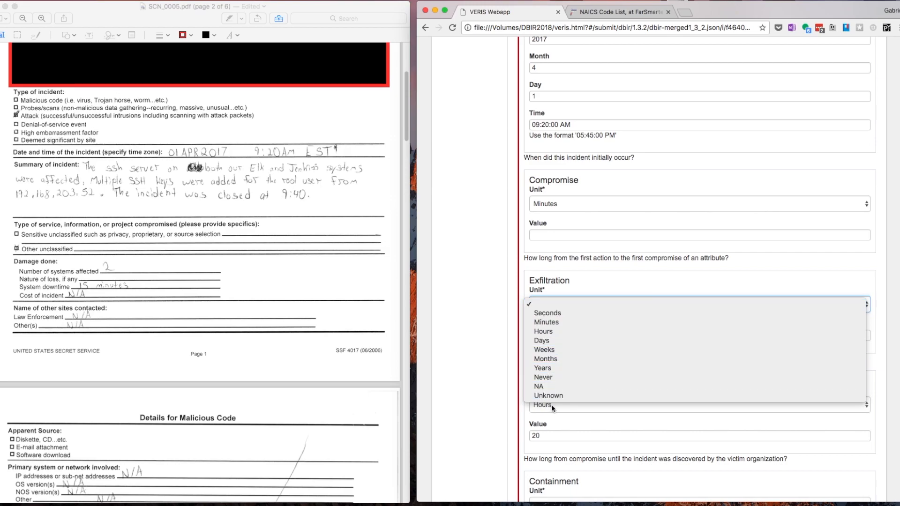
click(557, 284)
click(558, 284)
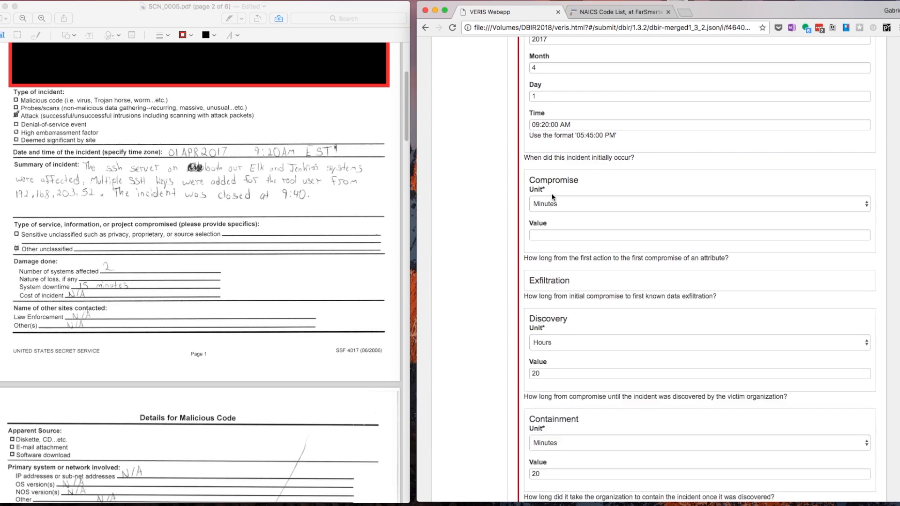
Collapse the Timeline section, expand the Victim section and set the Victim Id to ccdc.
scroll(552, 206, up, 6)
click(541, 274)
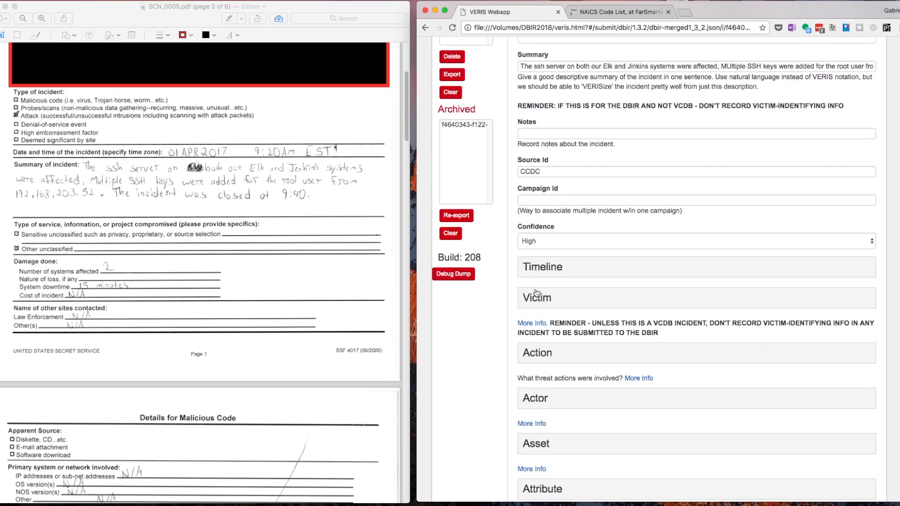
click(529, 307)
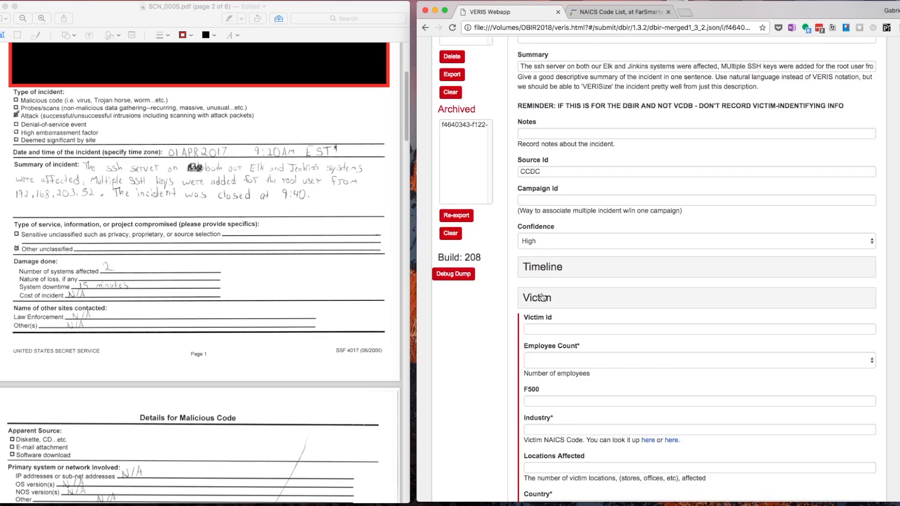
click(556, 328)
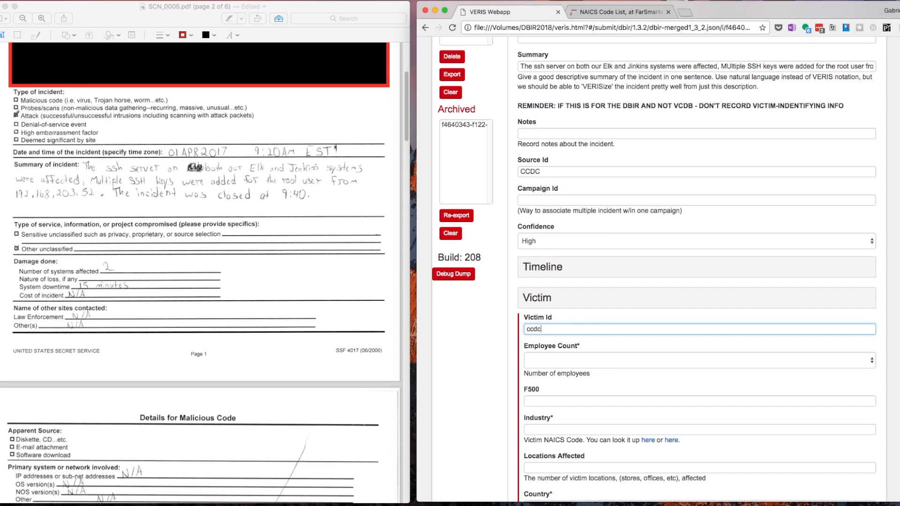
Complete the Victim Id as ccdc team and set the victim's Employee Count to 1 to 10.
text(team)
click(591, 363)
click(557, 379)
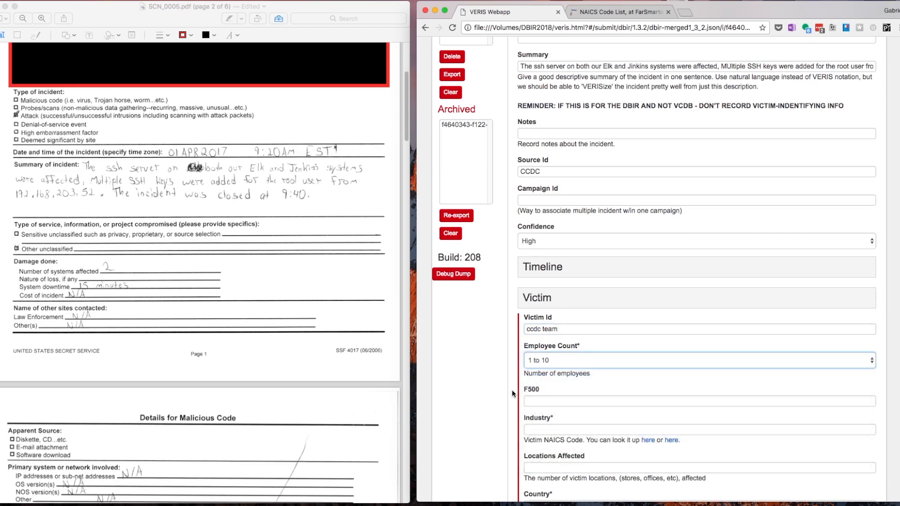
Look up the NAICS code for Colleges, Universities, and Professional Schools and set the victim's Industry to 611310.
scroll(552, 403, down, 2)
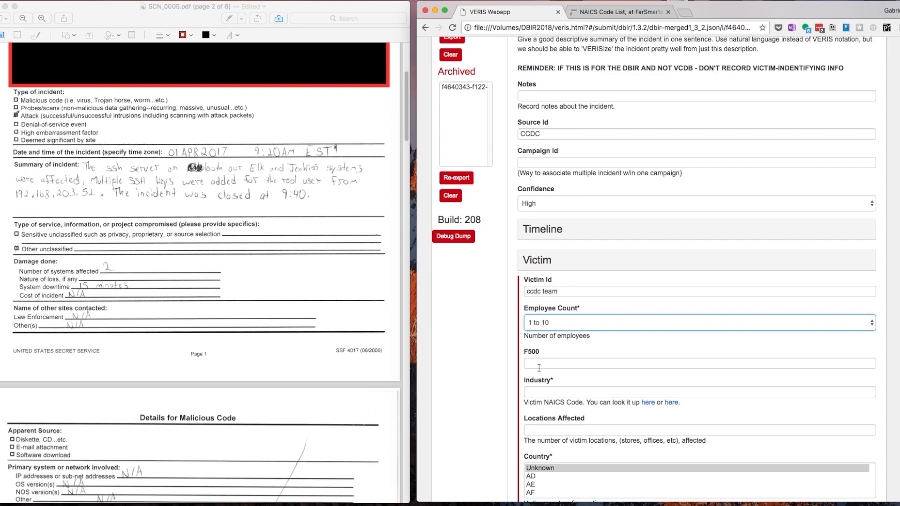
click(554, 391)
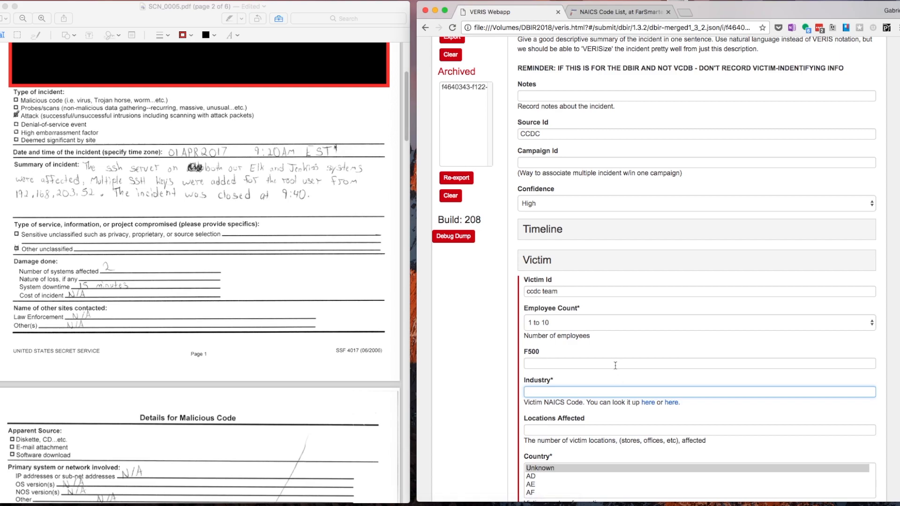
click(617, 14)
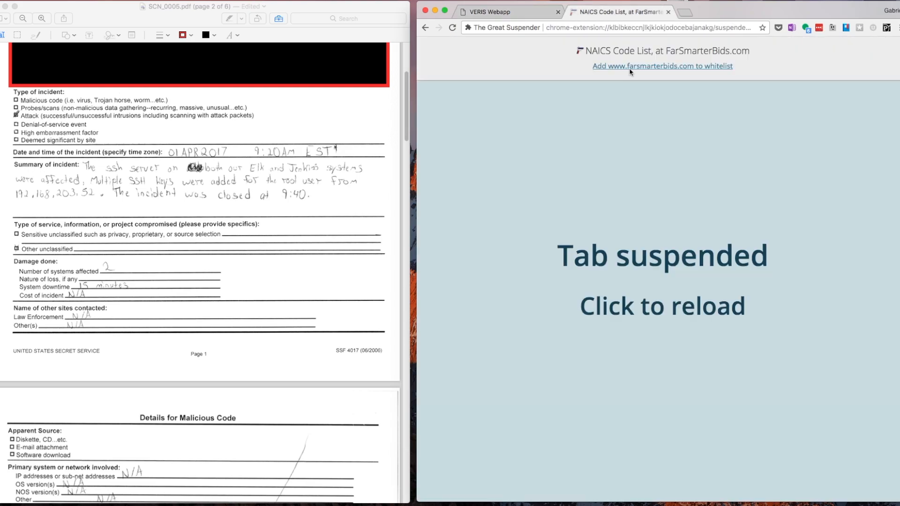
click(642, 217)
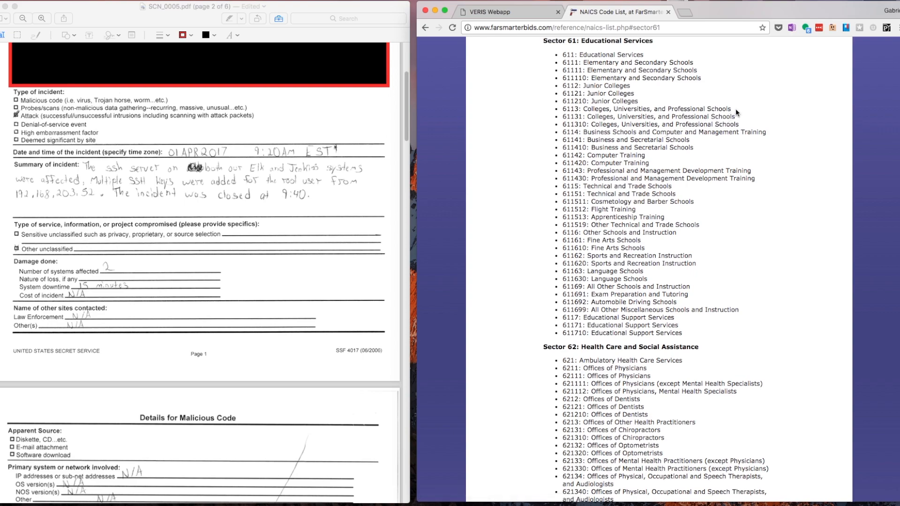
drag(737, 113, 562, 109)
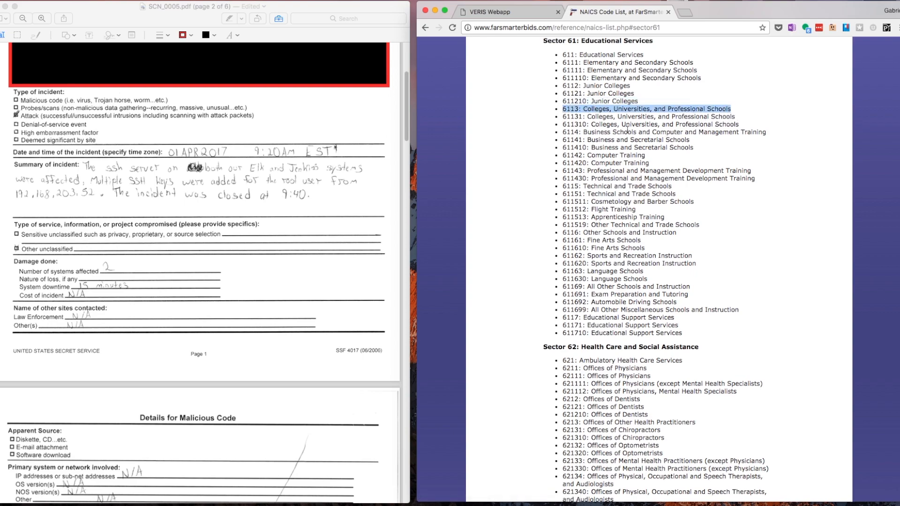
drag(738, 125, 563, 124)
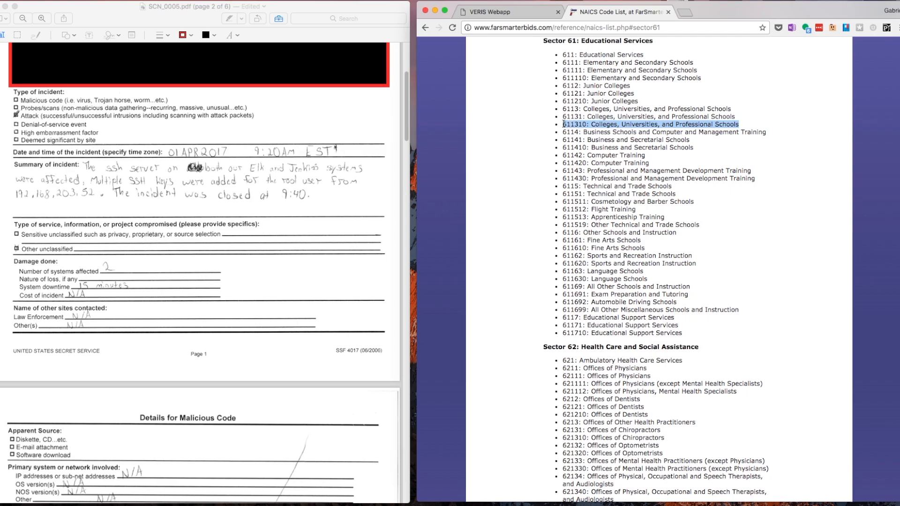
click(508, 13)
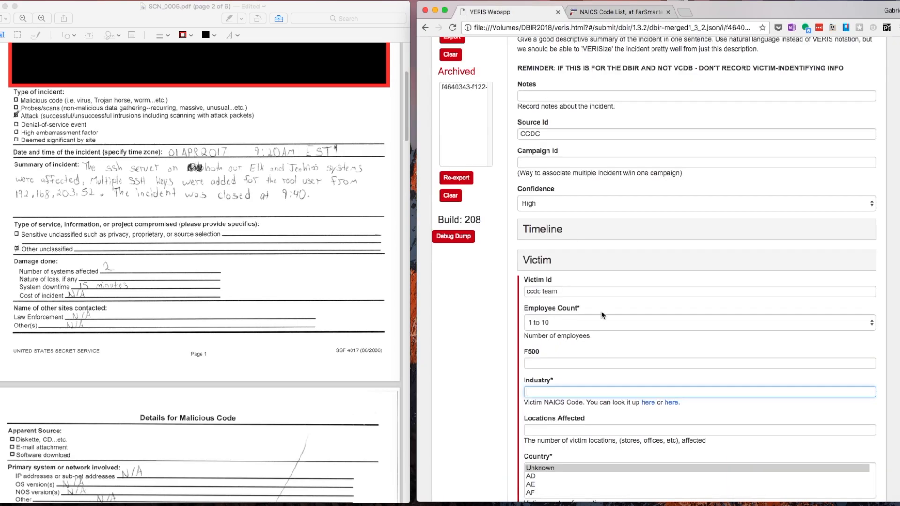
click(565, 392)
Set the victim's Locations Affected to 1 and select US as the Country.
click(576, 430)
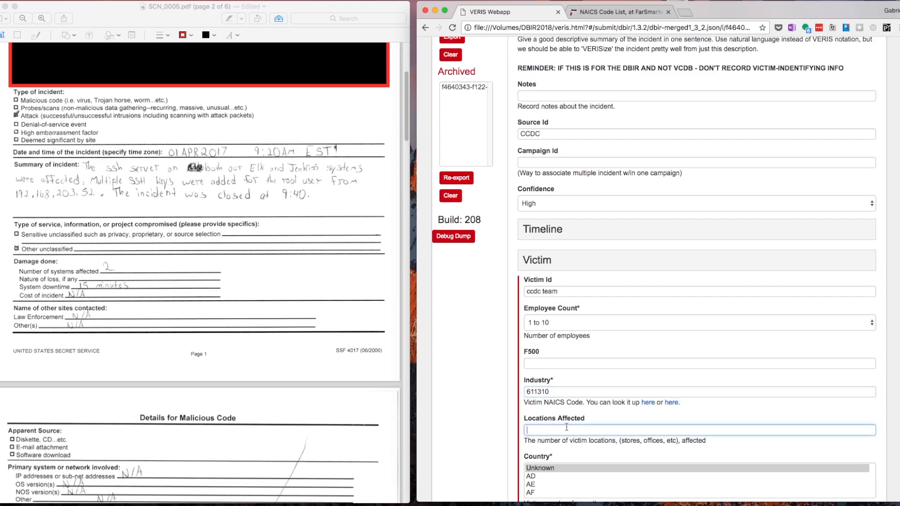
text(1)
scroll(481, 349, down, 3)
scroll(552, 370, down, 15)
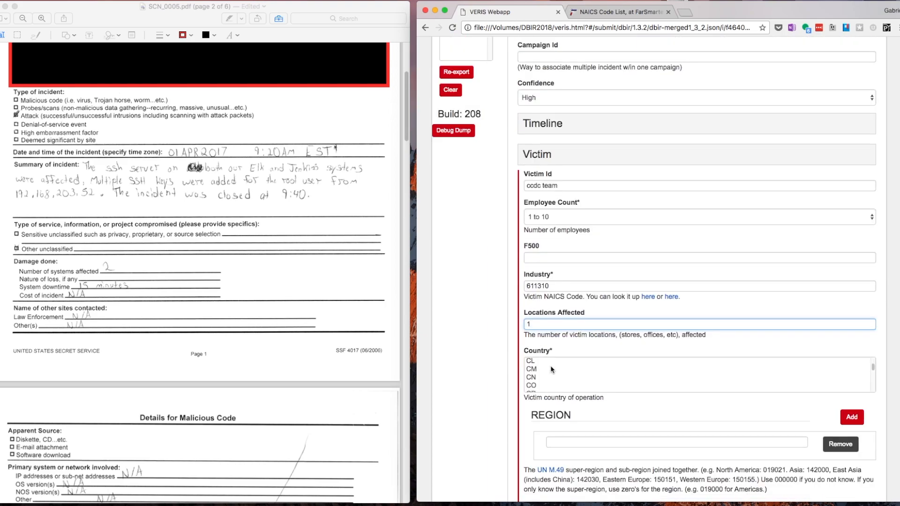
scroll(564, 378, down, 20)
scroll(549, 385, down, 2)
click(537, 369)
click(495, 399)
Set the victim's Region to the North America code 019021, checking the UN M.49 guidance below the field.
scroll(564, 390, down, 3)
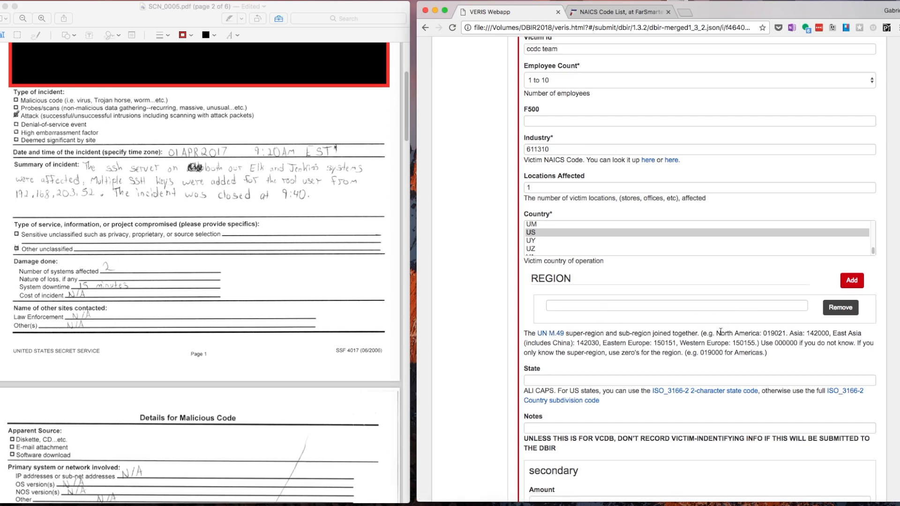
drag(716, 333, 759, 343)
click(745, 305)
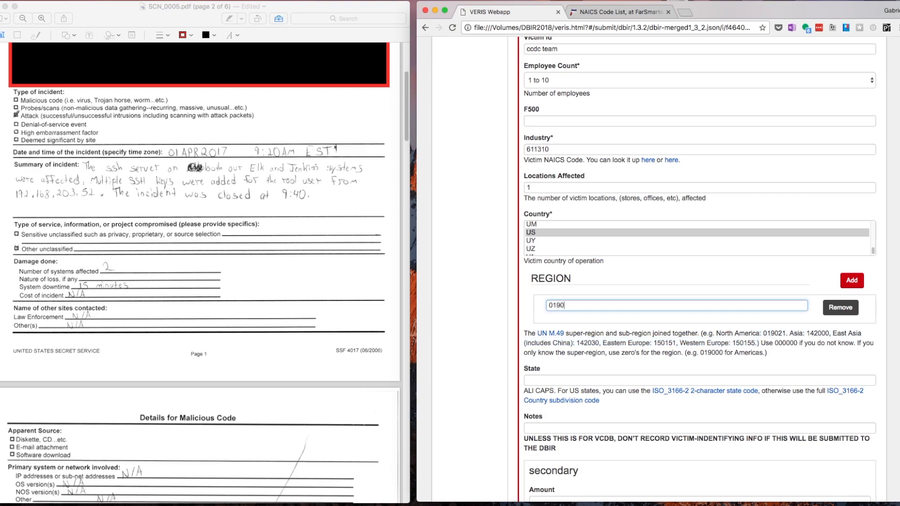
drag(773, 342, 802, 342)
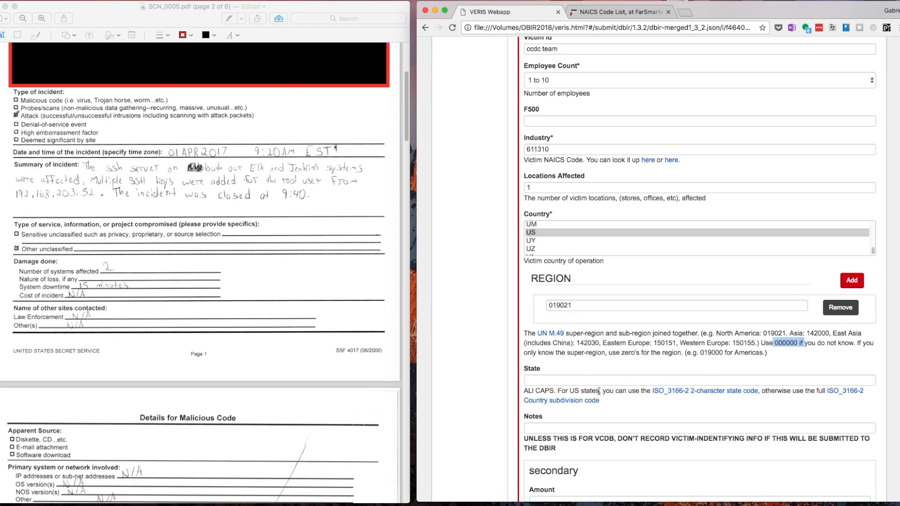
Review the State, Notes, secondary victim and revenue fields, leave them blank, and collapse the Victim section.
scroll(580, 389, down, 1)
scroll(581, 388, down, 4)
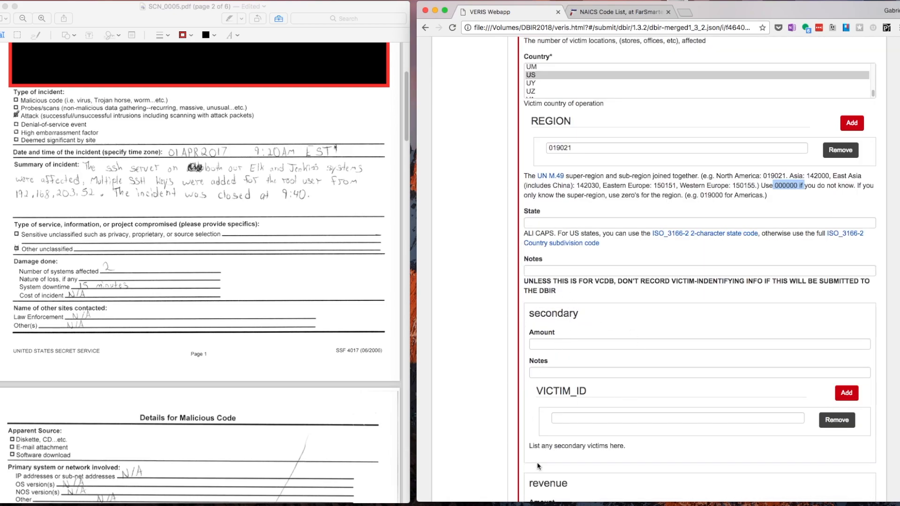
scroll(563, 328, down, 4)
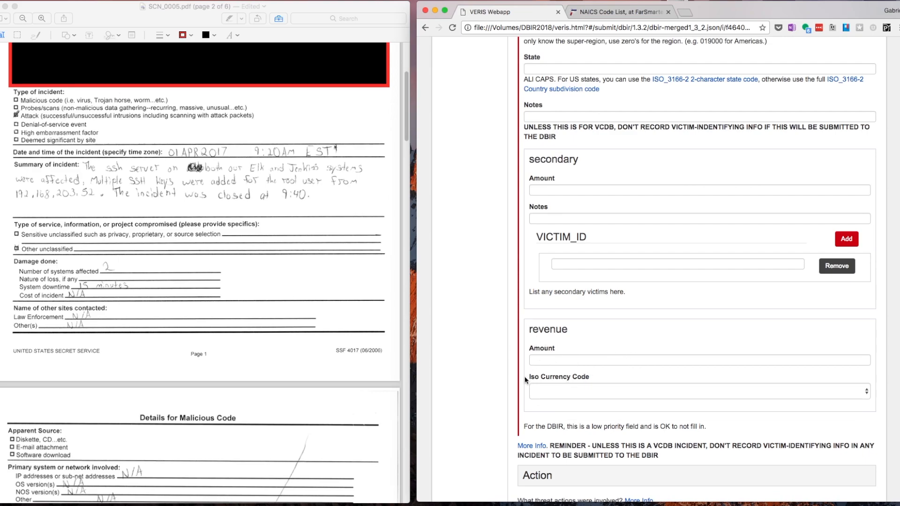
scroll(590, 382, down, 1)
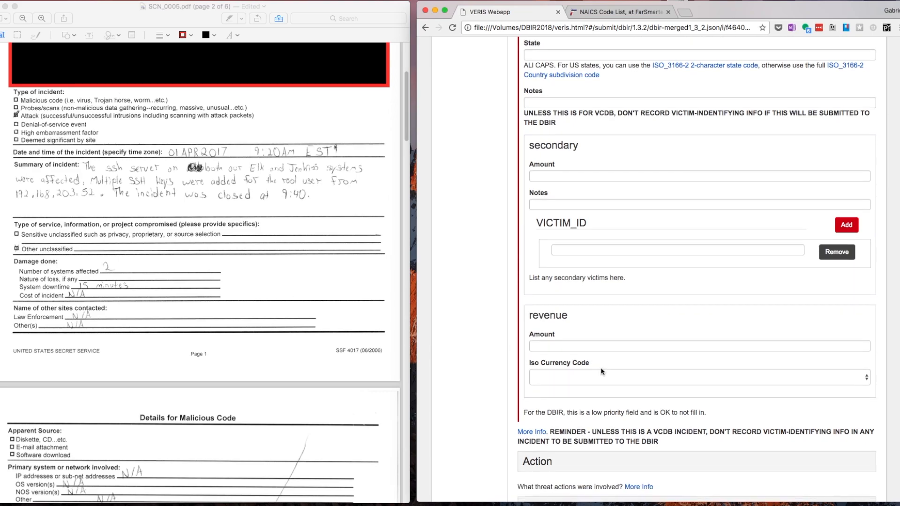
scroll(591, 276, up, 10)
click(543, 119)
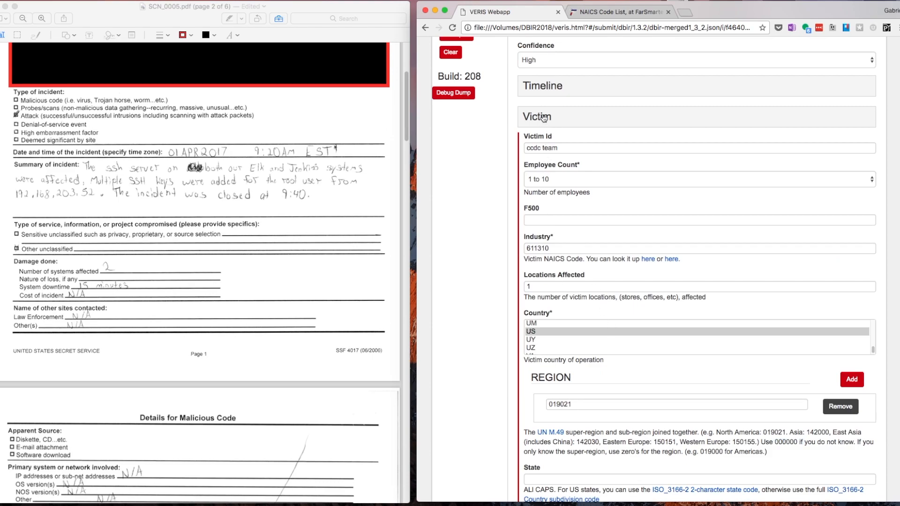
Expand Hacking in the Action section and select Use of backdoor or C2 as its Variety.
click(542, 171)
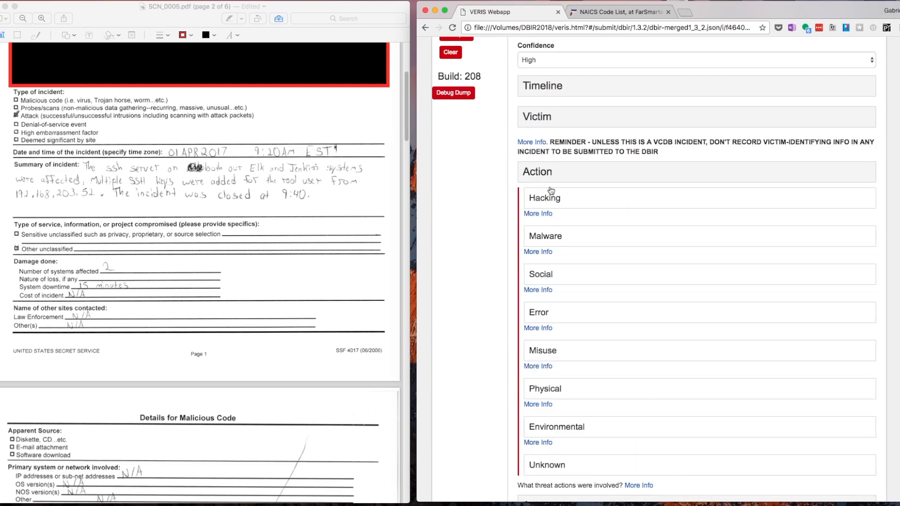
click(556, 199)
scroll(555, 234, down, 10)
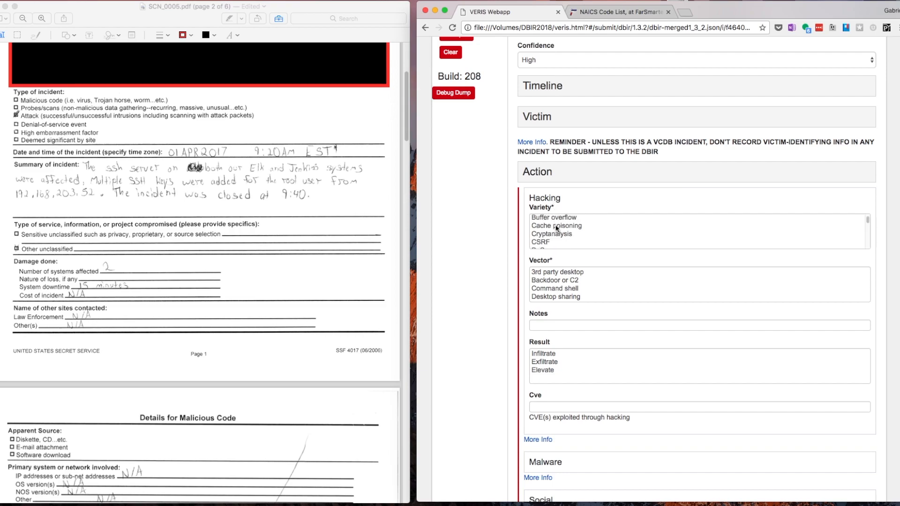
scroll(555, 234, down, 8)
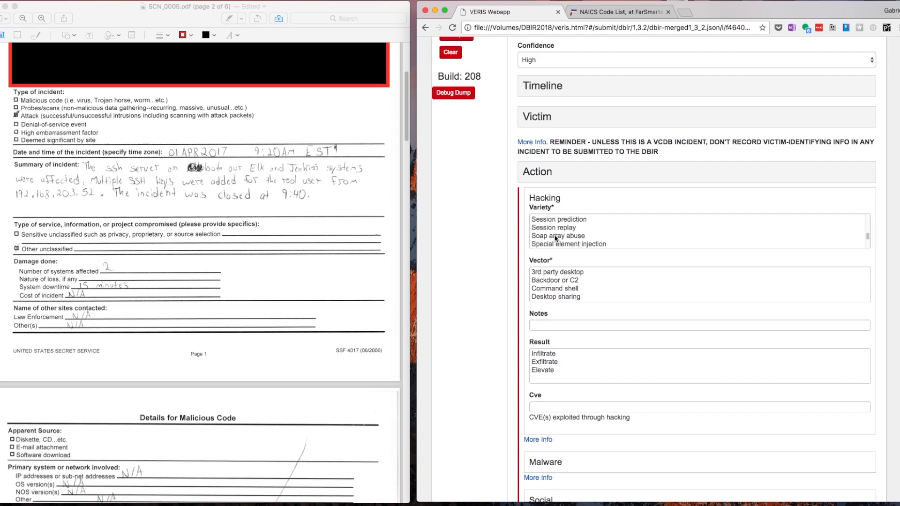
scroll(549, 230, down, 4)
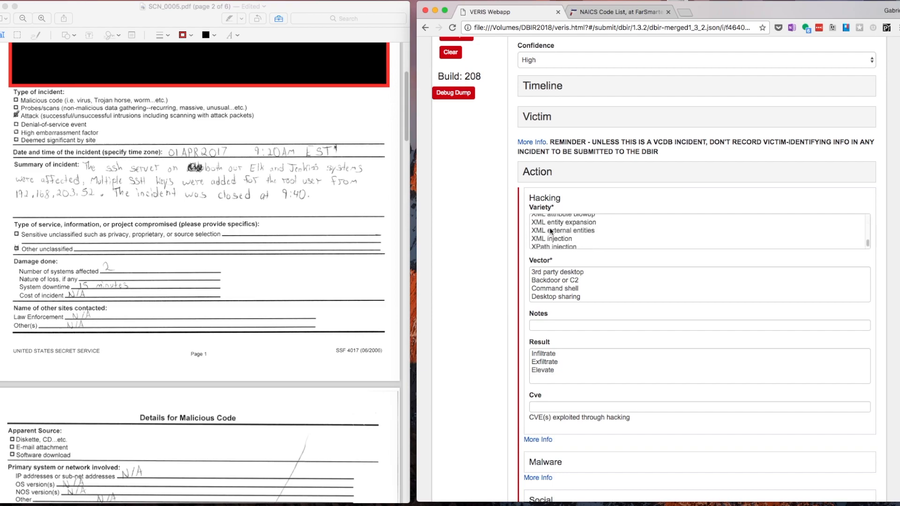
scroll(550, 231, up, 4)
scroll(550, 231, up, 3)
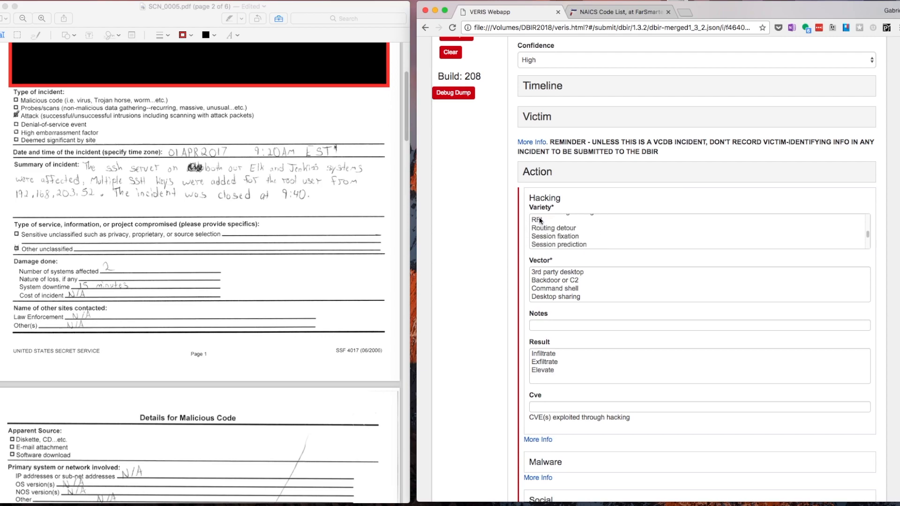
click(540, 219)
scroll(565, 240, down, 2)
scroll(565, 242, down, 3)
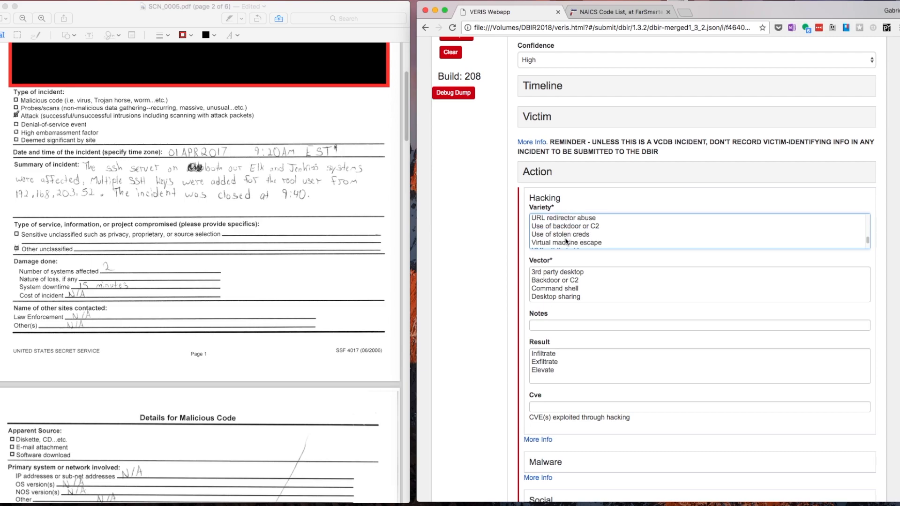
click(565, 227)
scroll(563, 228, up, 4)
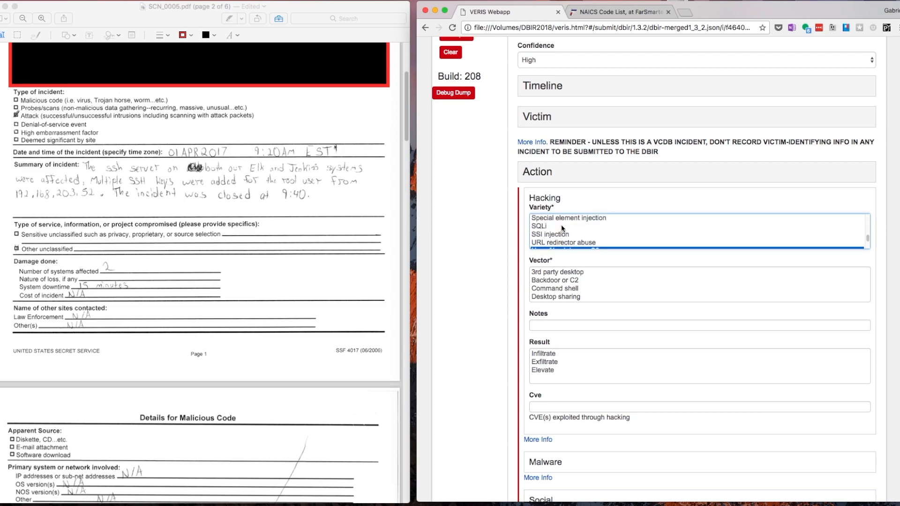
Examine the other Hacking varieties for any that fit the incident, keeping Use of backdoor or C2 selected.
scroll(561, 228, up, 5)
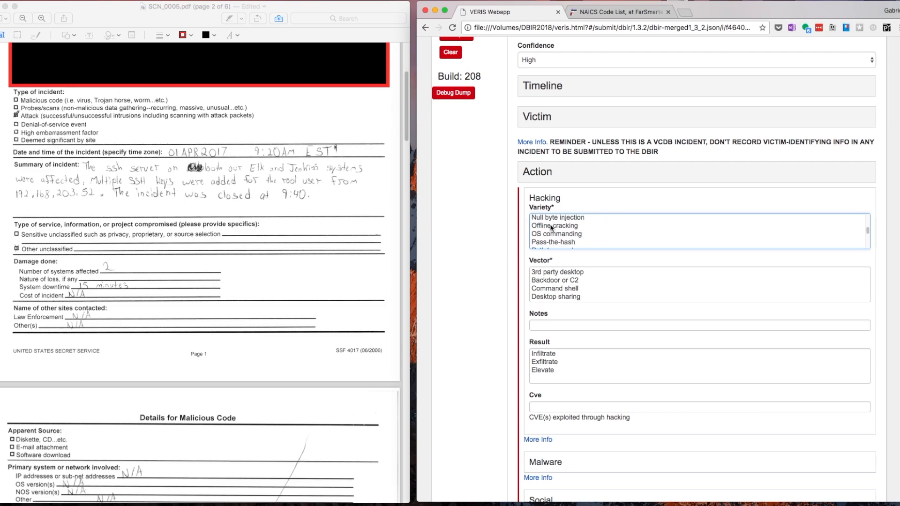
scroll(553, 230, down, 1)
scroll(558, 233, up, 5)
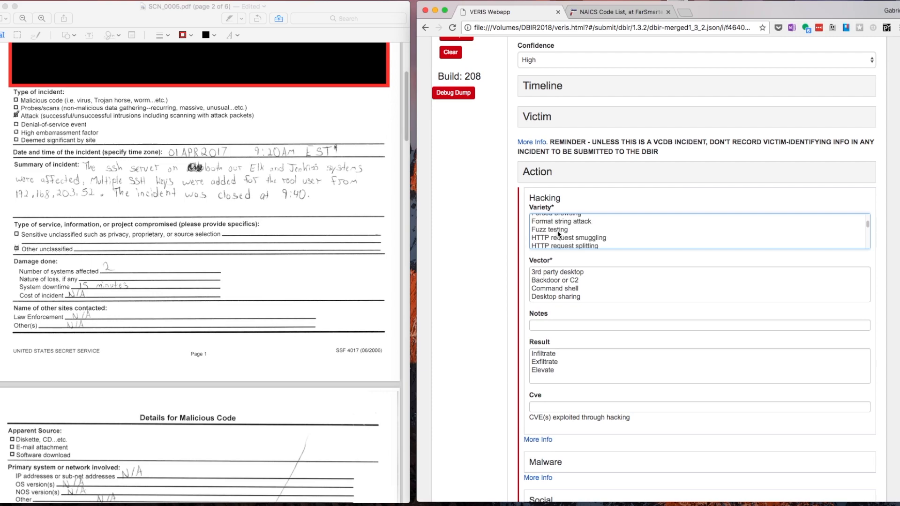
scroll(558, 232, down, 2)
scroll(558, 233, up, 5)
scroll(558, 234, down, 3)
scroll(558, 235, down, 5)
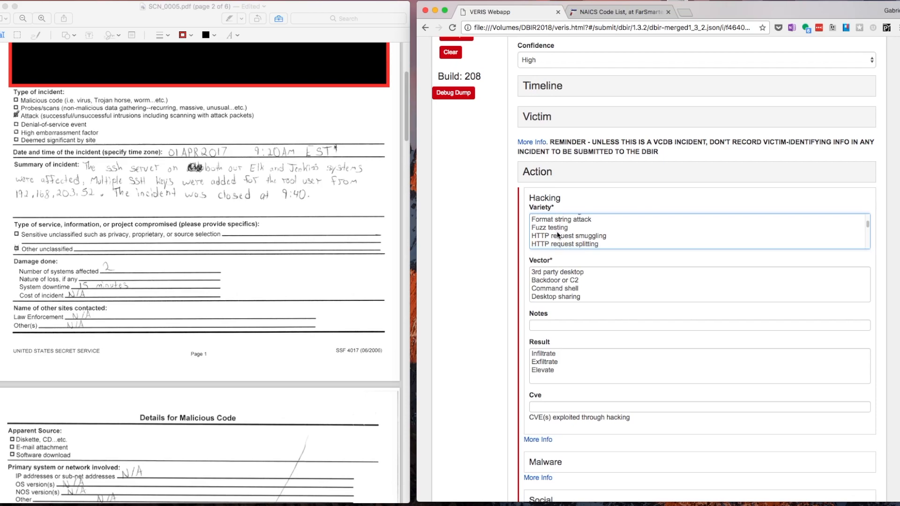
scroll(558, 236, down, 3)
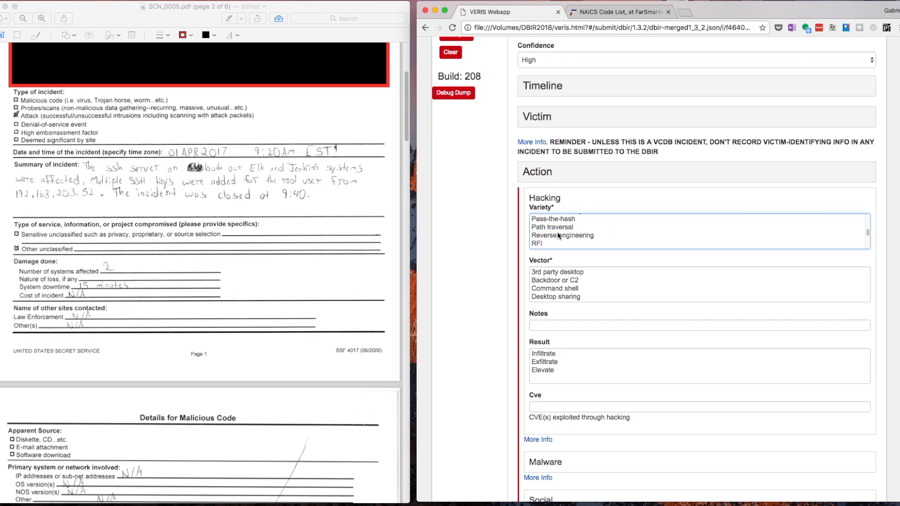
click(566, 232)
scroll(567, 236, down, 4)
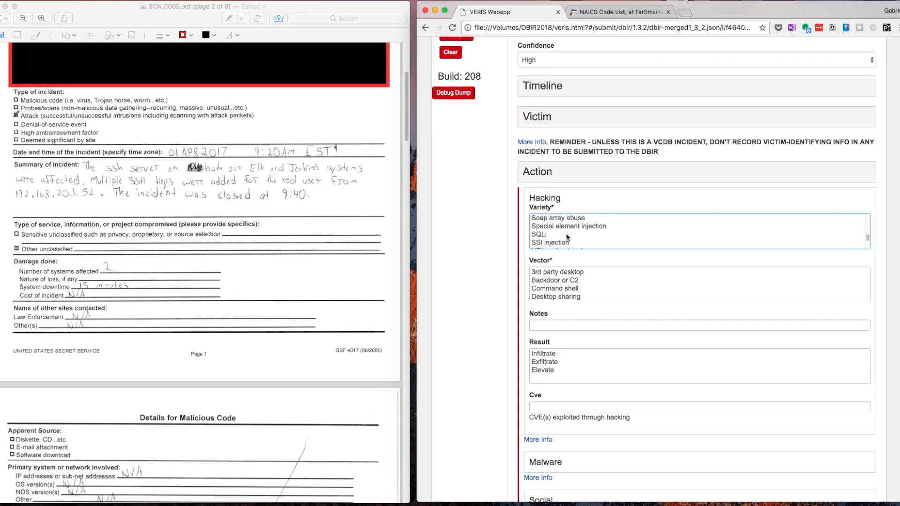
click(560, 228)
Set the Hacking action's Vector to Web application.
scroll(554, 297, down, 3)
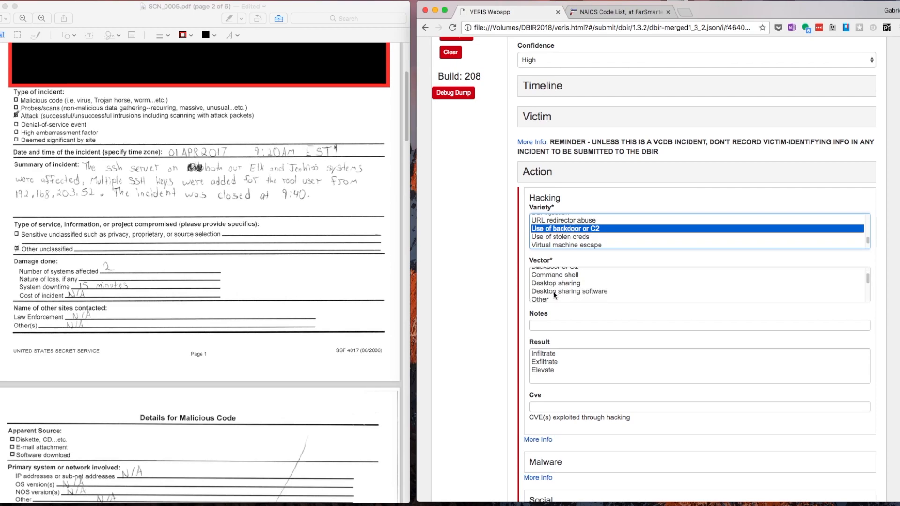
scroll(546, 281, down, 2)
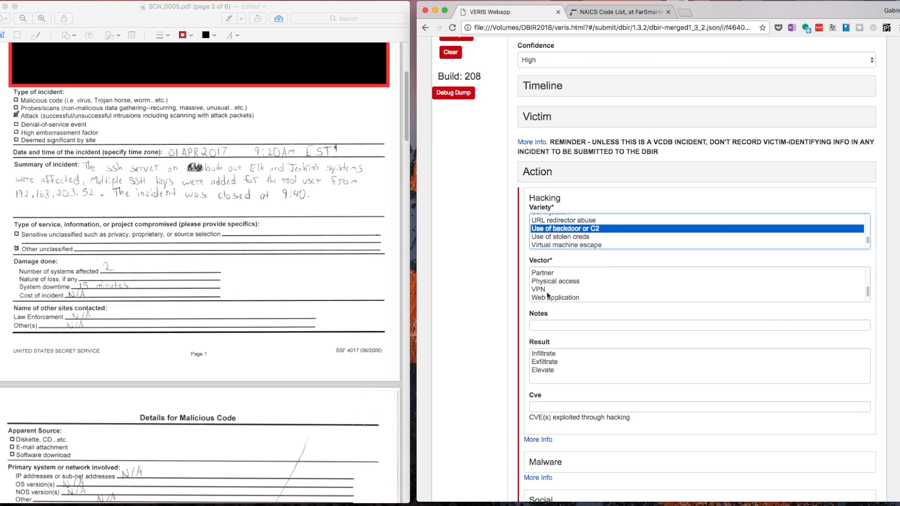
click(548, 297)
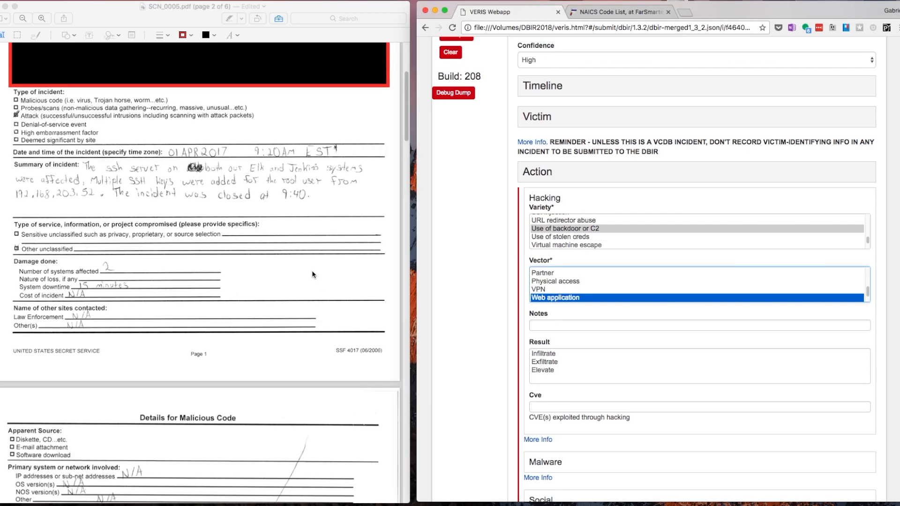
Read the report's unauthorized access pages for the avenue of attack, level of access gained and method of operation.
scroll(306, 271, down, 15)
scroll(306, 271, down, 20)
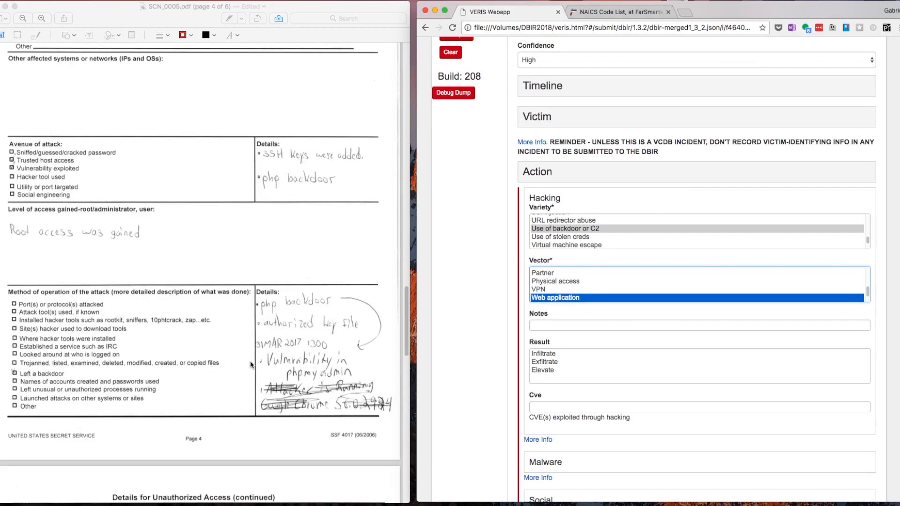
scroll(252, 365, down, 8)
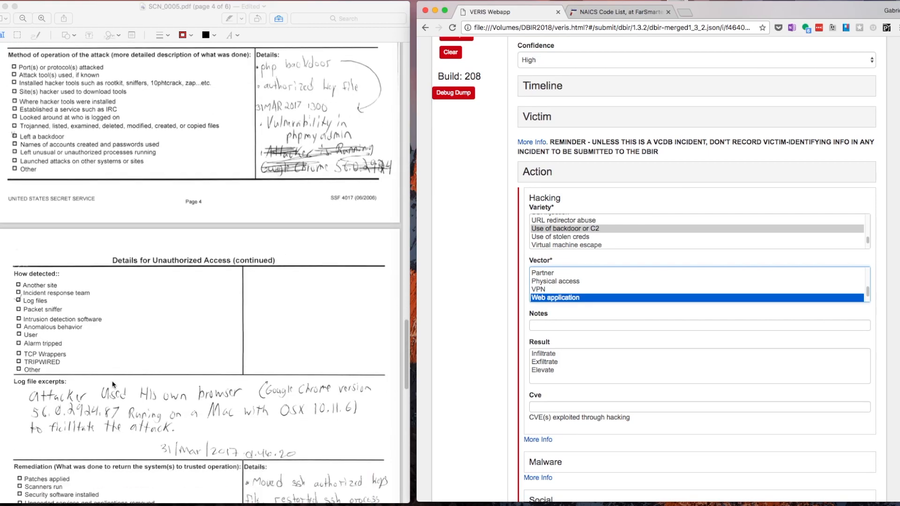
scroll(313, 409, down, 10)
scroll(292, 410, down, 14)
scroll(261, 329, up, 20)
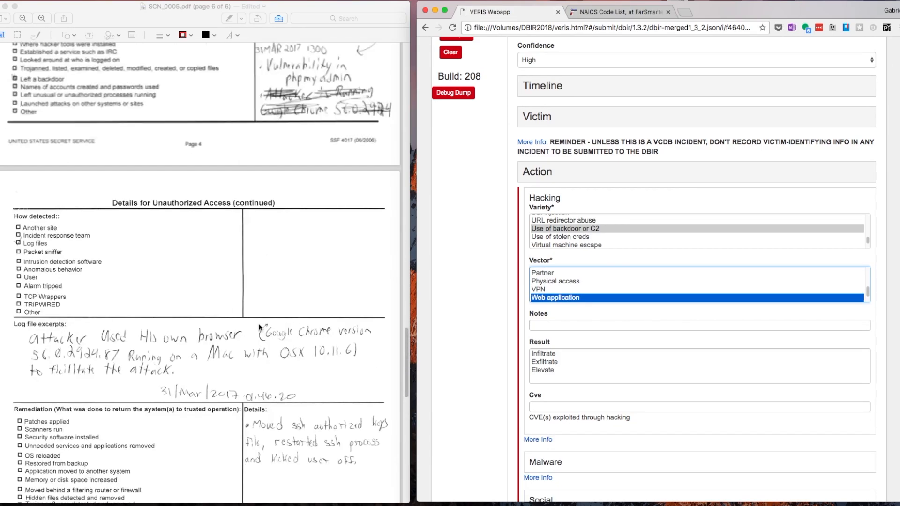
scroll(313, 397, up, 5)
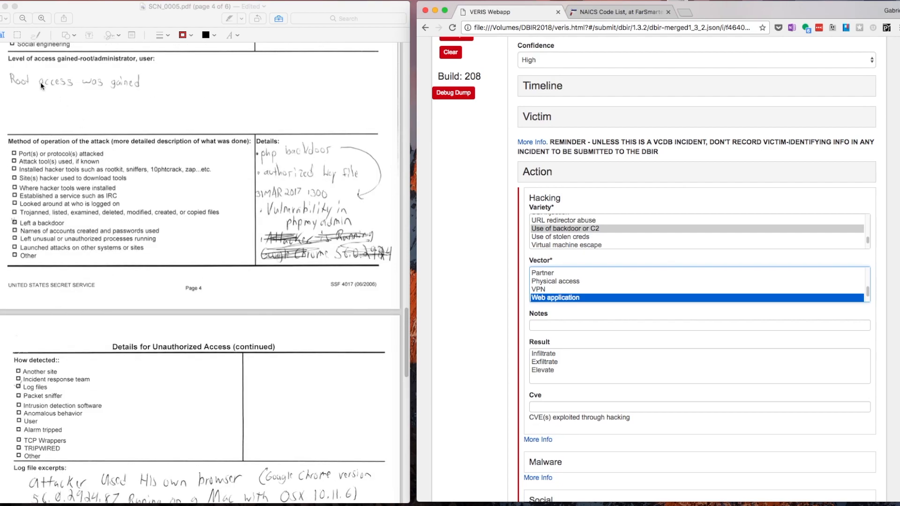
scroll(87, 83, up, 4)
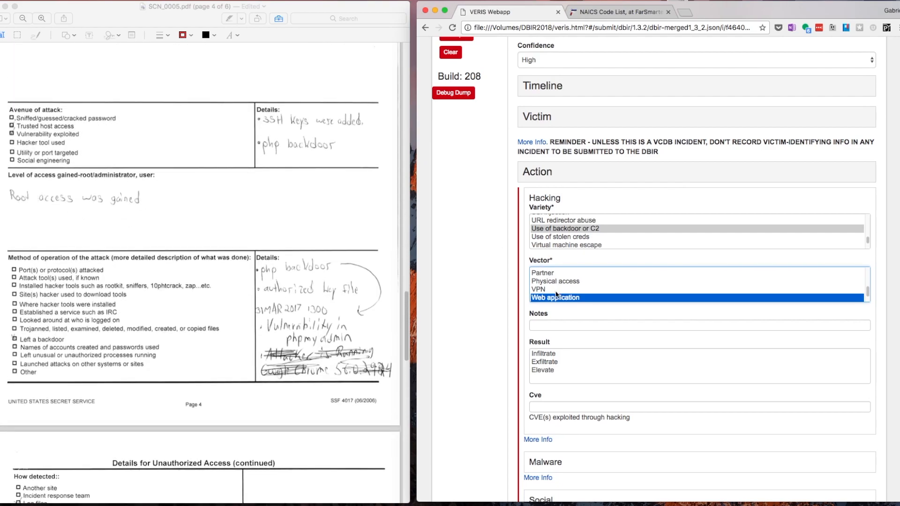
Select Infiltrate and Elevate as the Hacking action's Result and enter "phpmyadmin vulnerability" in its Notes.
click(543, 355)
super+click(547, 371)
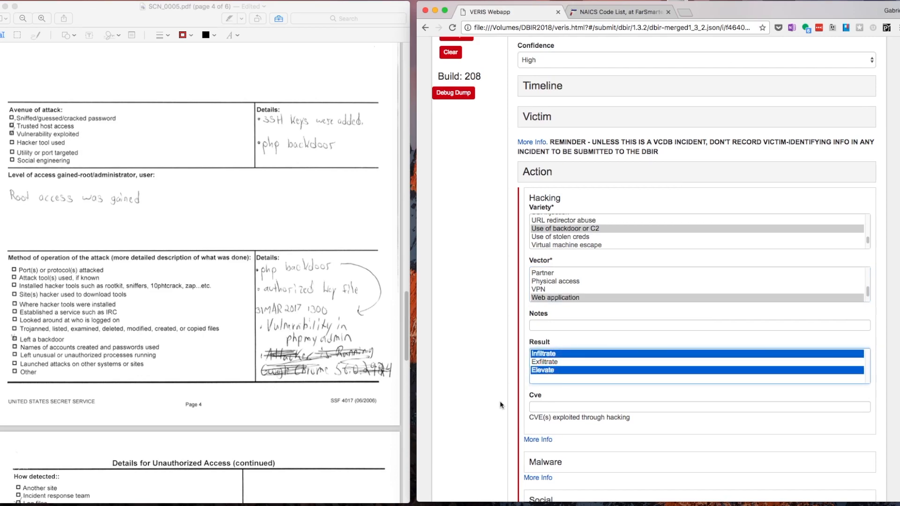
scroll(515, 381, down, 3)
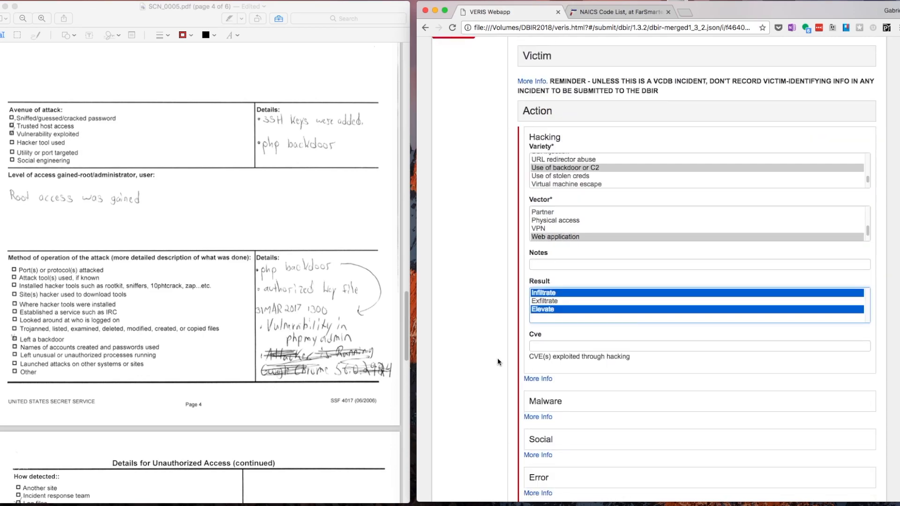
click(545, 264)
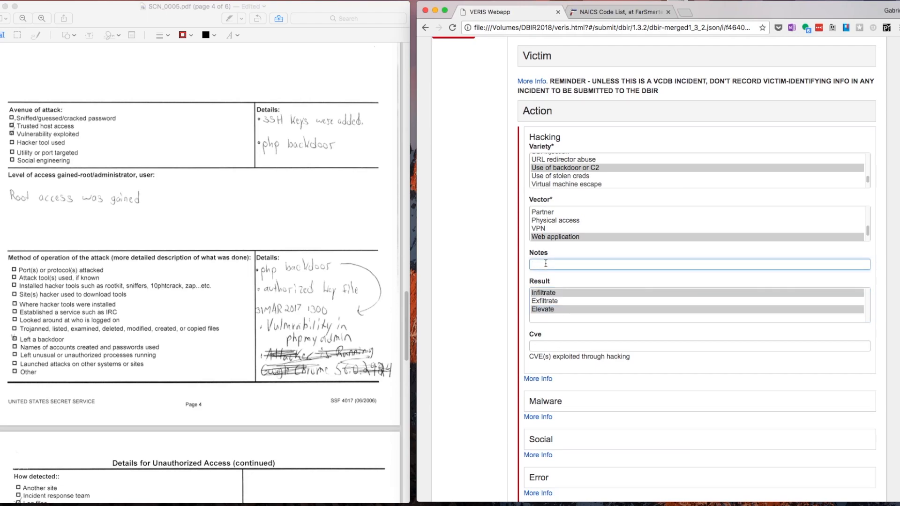
text(phpmyadmin vulnerability)
Expand Malware in the Action section and select Backdoor as its Variety.
click(542, 401)
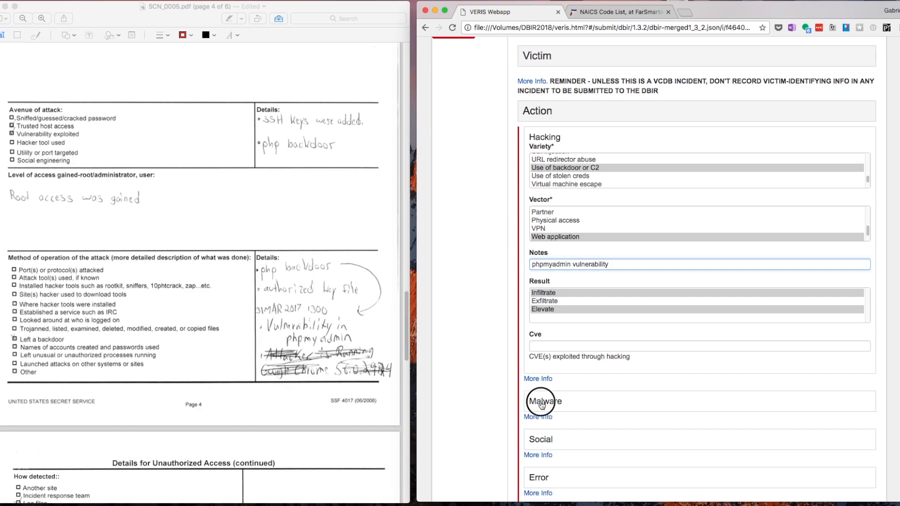
scroll(542, 401, down, 3)
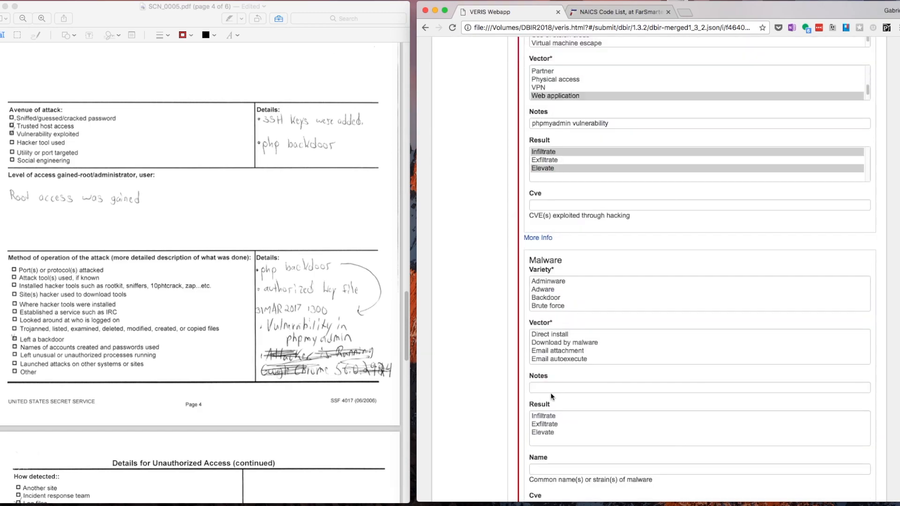
click(555, 299)
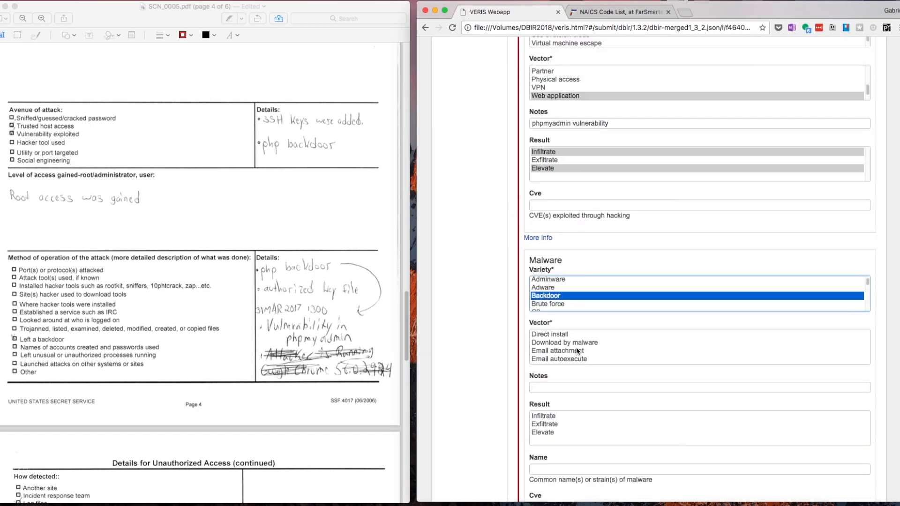
Set the Malware action's Vector to Direct install and its Result to Infiltrate.
scroll(570, 350, down, 3)
scroll(566, 352, up, 3)
scroll(557, 349, down, 1)
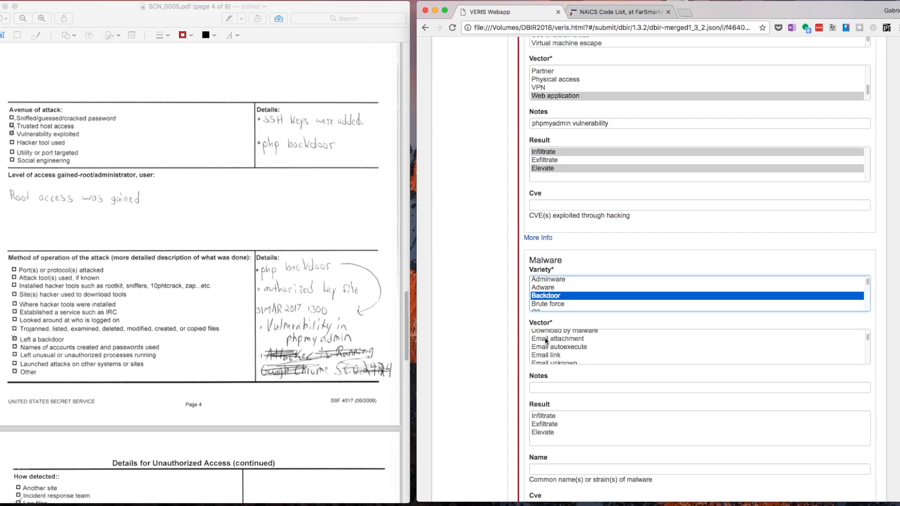
scroll(547, 341, up, 2)
click(557, 396)
scroll(486, 393, down, 3)
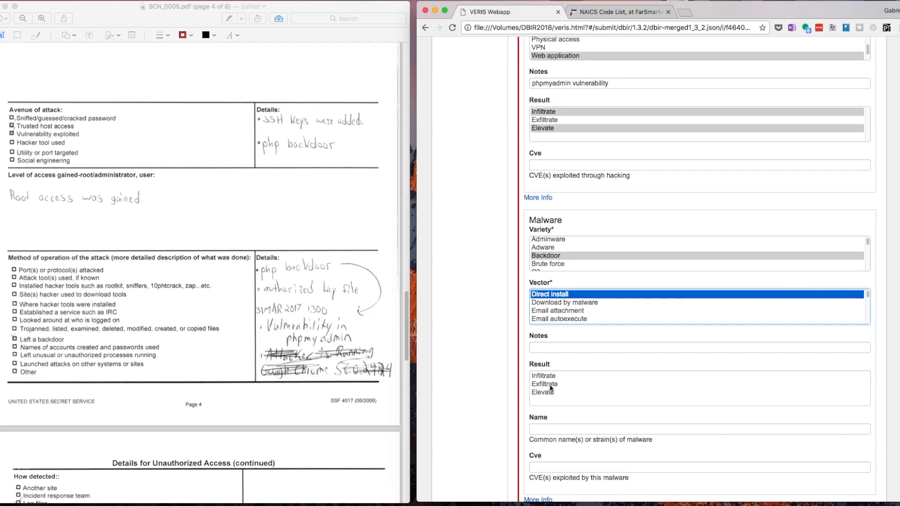
click(533, 375)
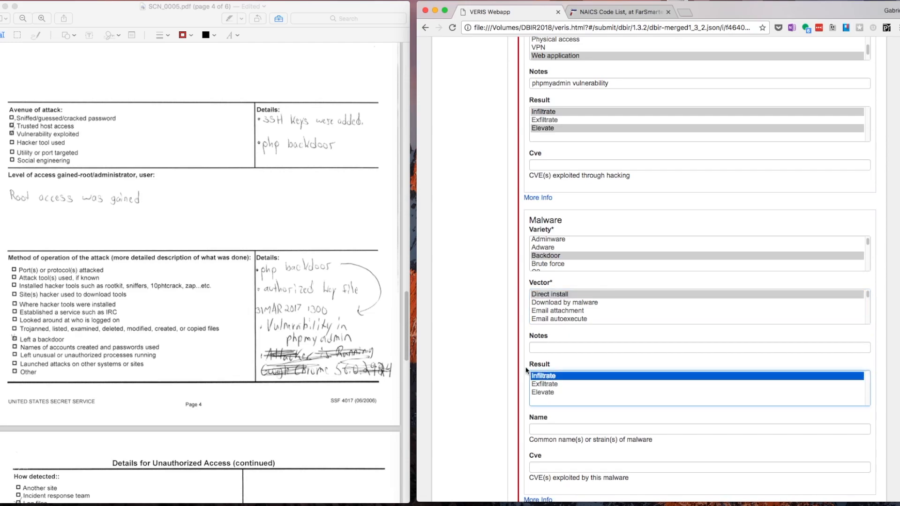
Check the Social action's fields for relevance to the incident, leave them blank and collapse it.
scroll(550, 381, down, 4)
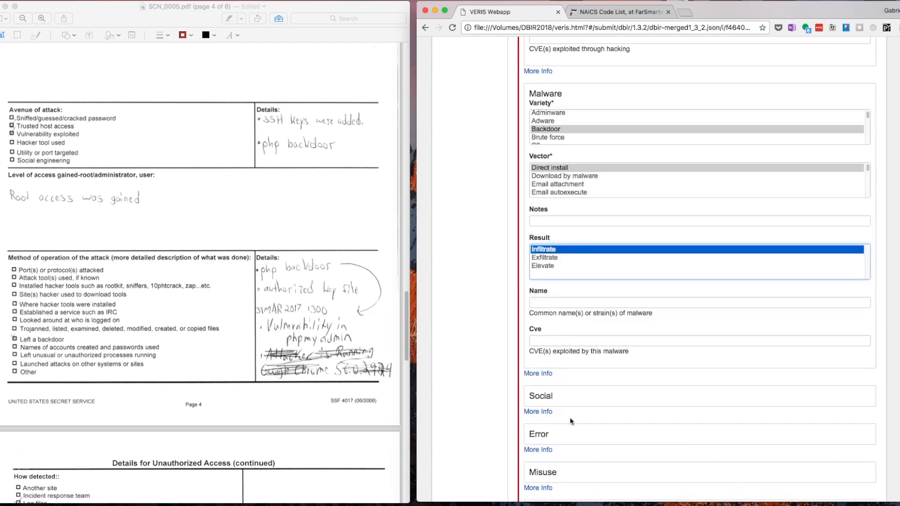
scroll(570, 422, down, 2)
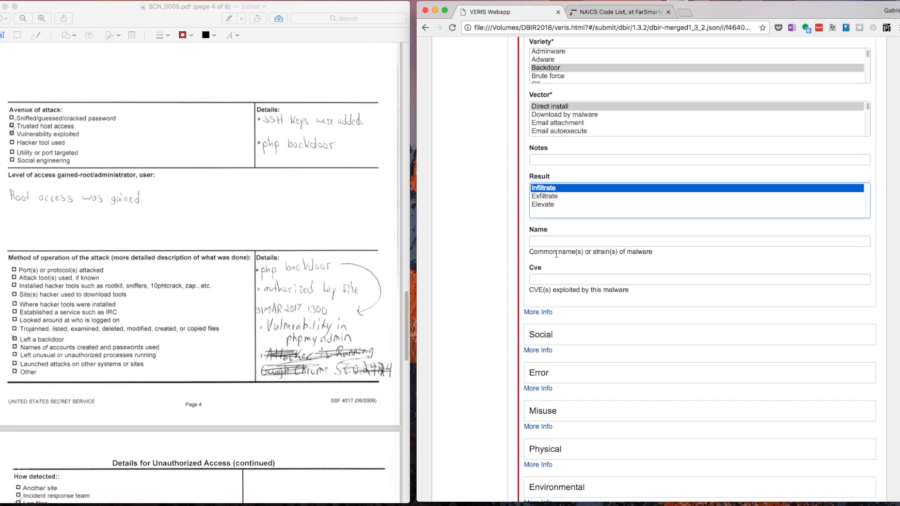
click(548, 334)
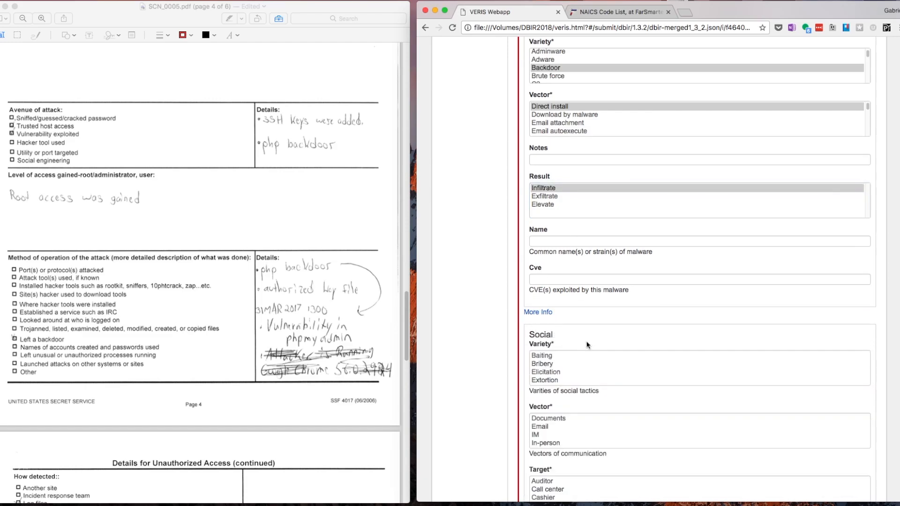
click(557, 336)
Examine the Error action's varieties and vectors for any that fit, select none and collapse it.
click(548, 373)
scroll(553, 370, down, 2)
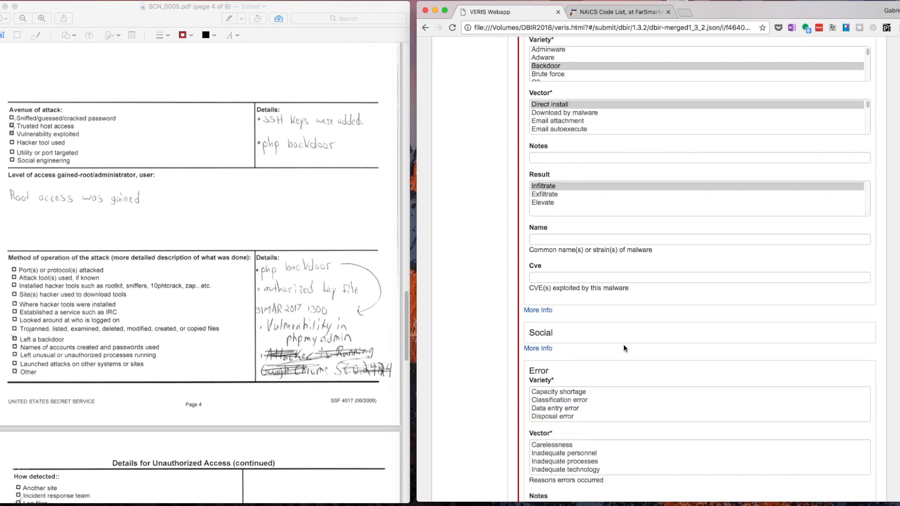
scroll(557, 360, down, 3)
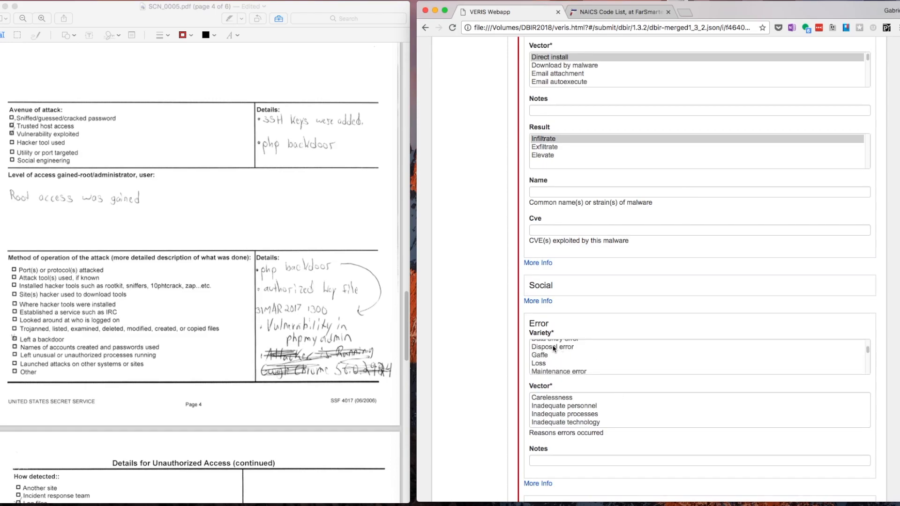
scroll(554, 349, down, 3)
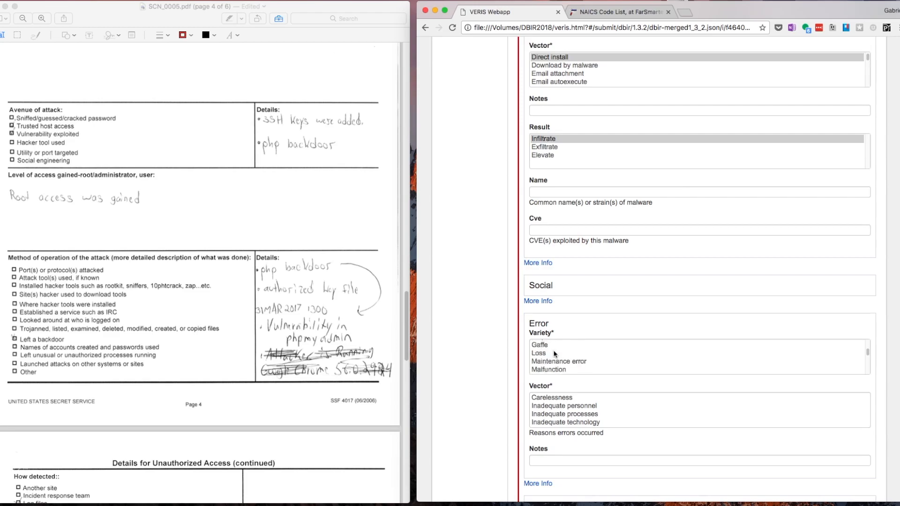
scroll(558, 357, down, 2)
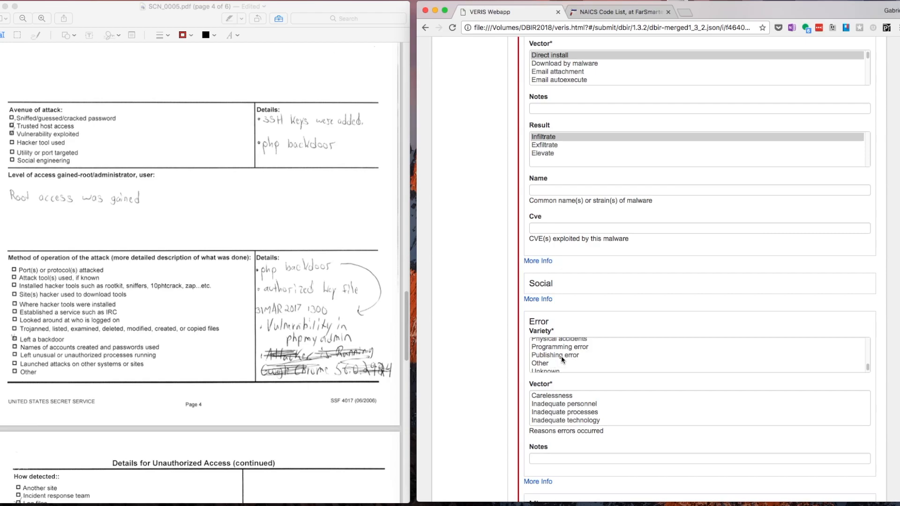
scroll(564, 412, down, 2)
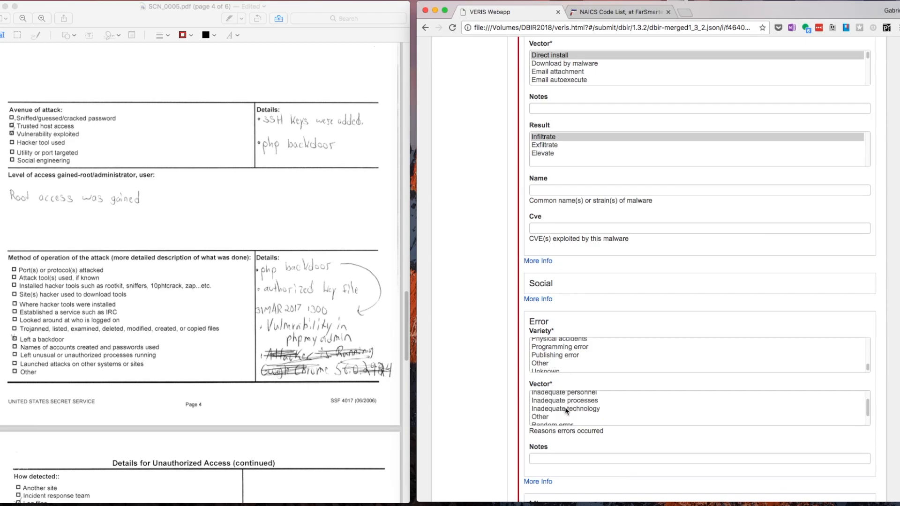
click(542, 323)
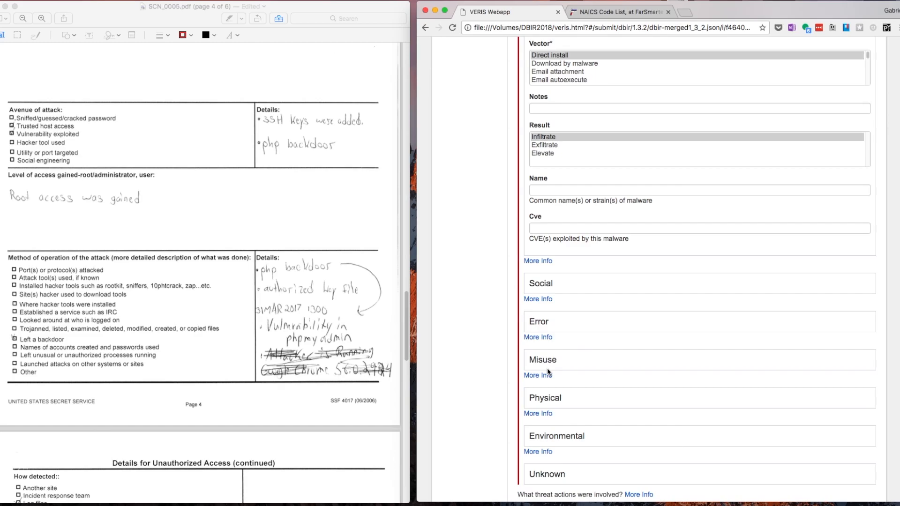
Examine the Misuse action's varieties for any that fit the incident, select none and collapse it.
click(591, 360)
scroll(572, 382, down, 5)
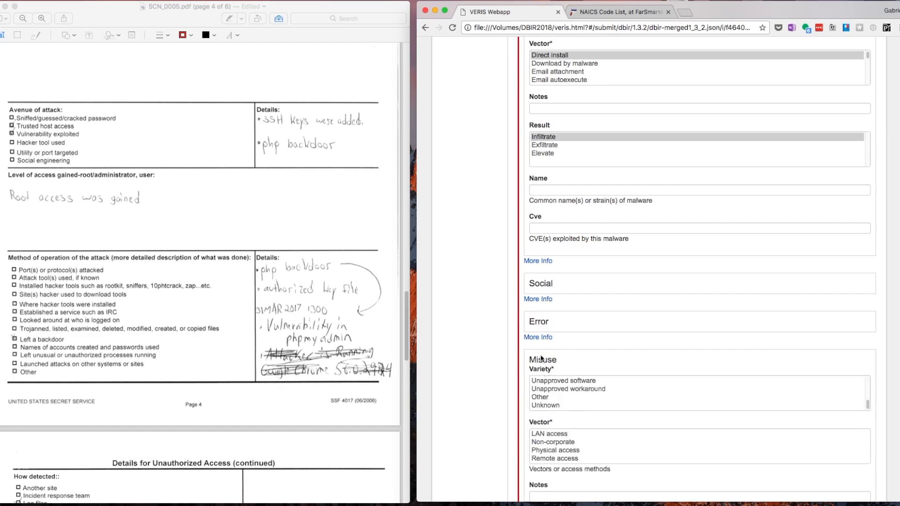
scroll(560, 359, up, 2)
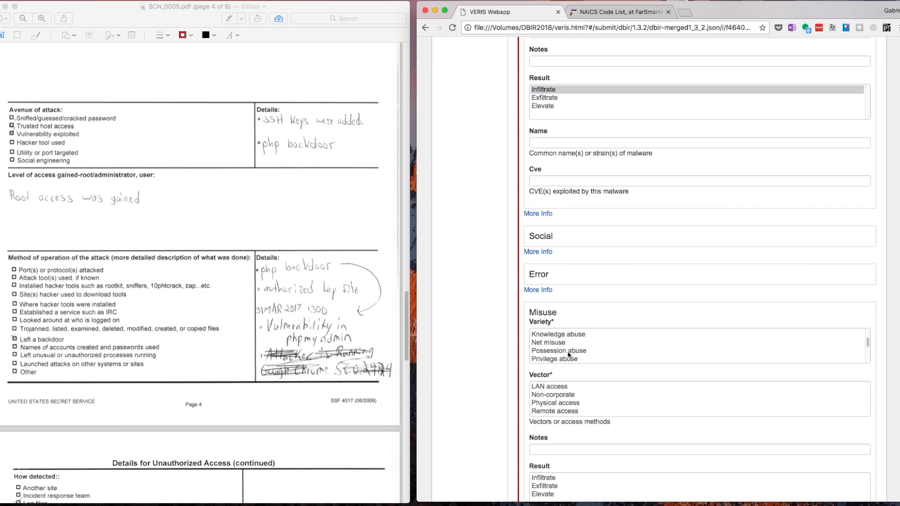
scroll(576, 349, down, 1)
scroll(580, 354, down, 4)
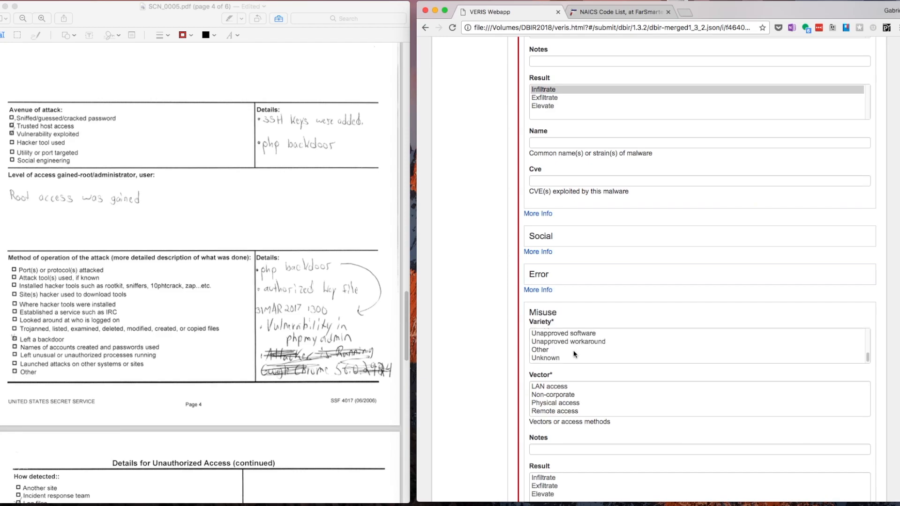
scroll(573, 350, up, 5)
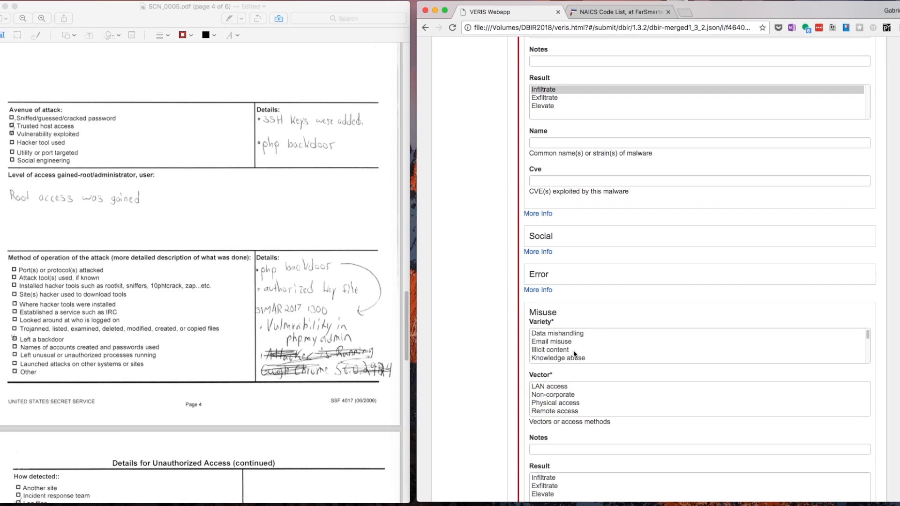
click(557, 313)
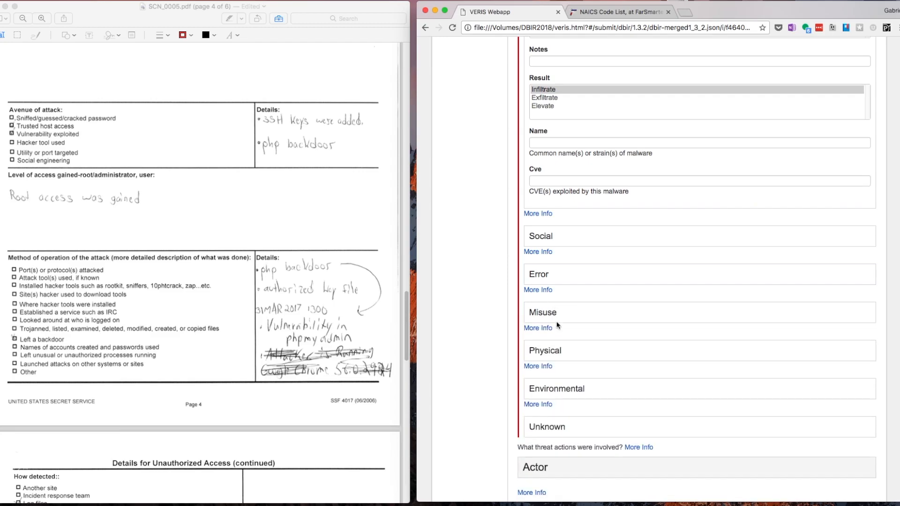
Check the Physical and Environmental actions for relevance, leave both blank and collapse them.
click(551, 353)
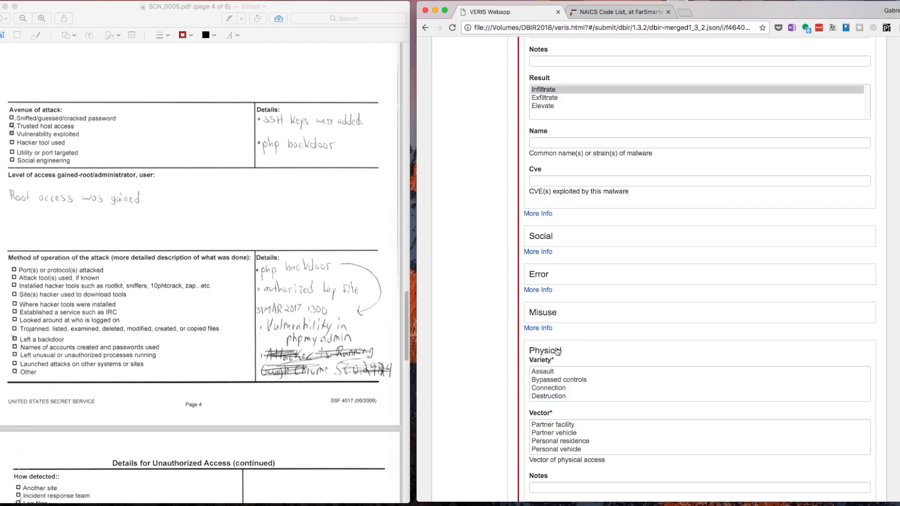
click(552, 351)
click(554, 391)
scroll(591, 373, down, 1)
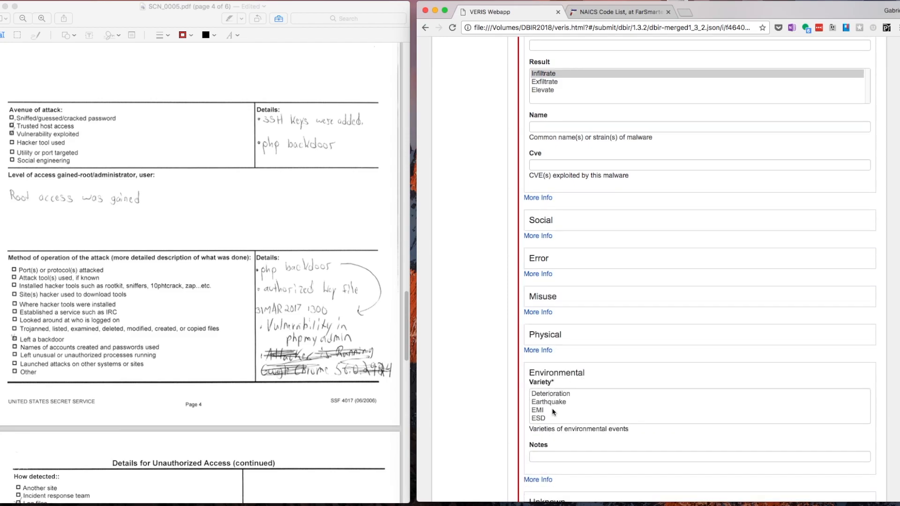
click(571, 376)
Collapse the Action section and expand the Asset section to show its fields.
scroll(565, 245, up, 15)
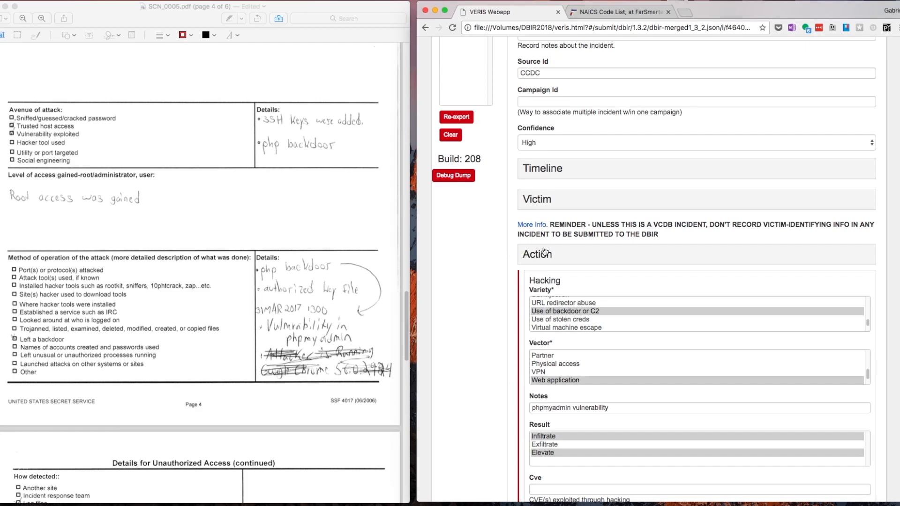
click(546, 259)
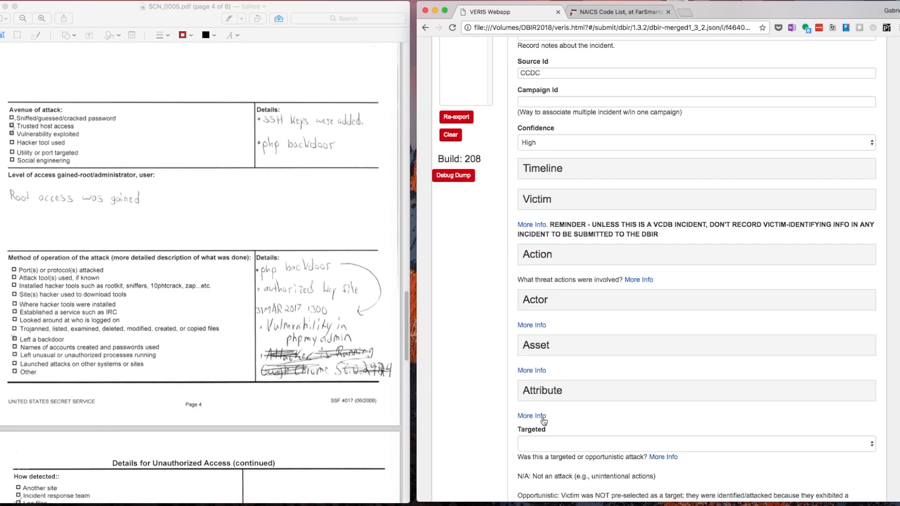
click(546, 345)
scroll(553, 328, down, 4)
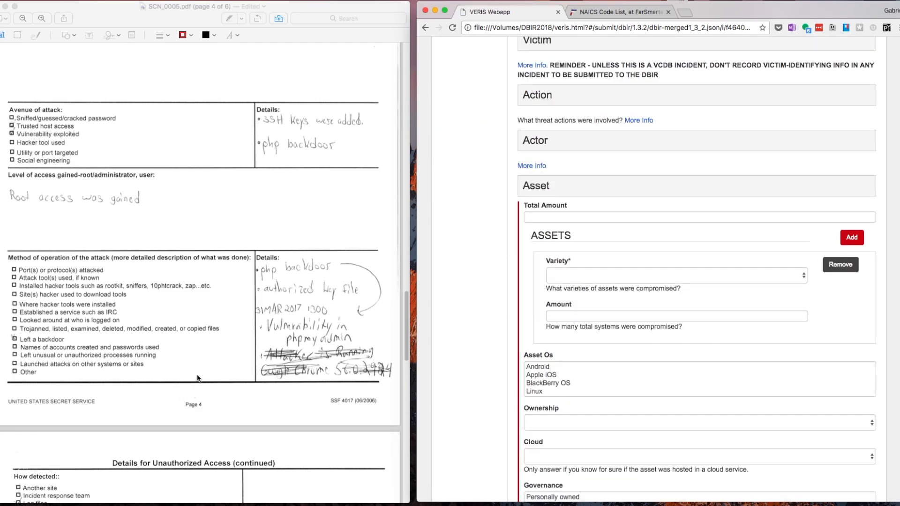
Find the number of systems affected in the scanned report and enter 2 as the total asset amount.
scroll(193, 384, up, 5)
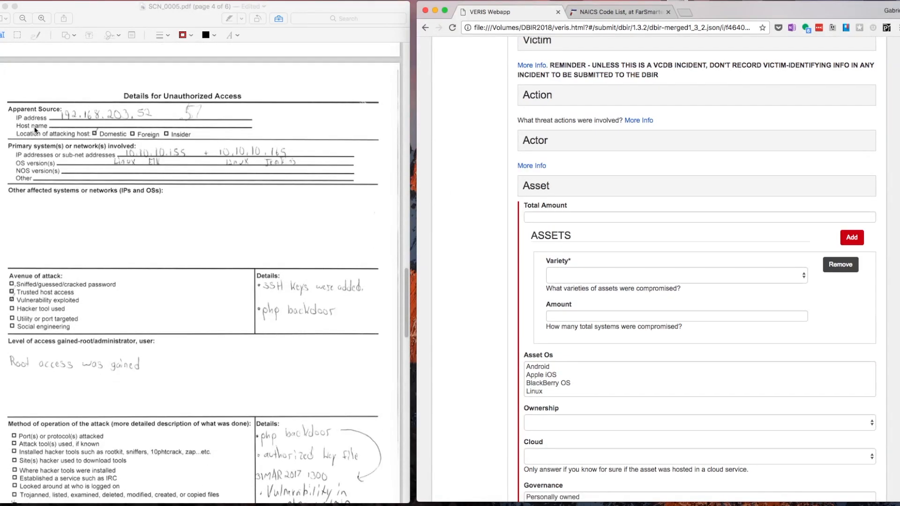
scroll(62, 197, up, 3)
scroll(141, 314, up, 20)
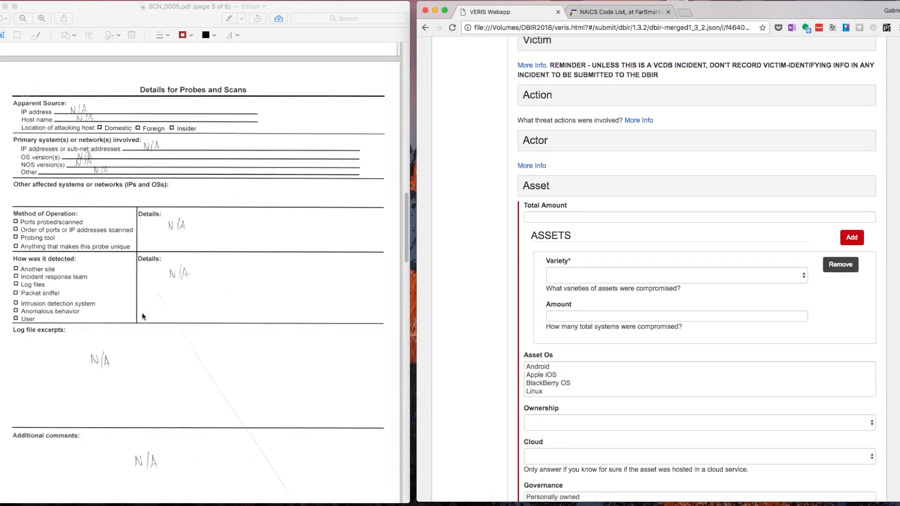
scroll(138, 315, up, 12)
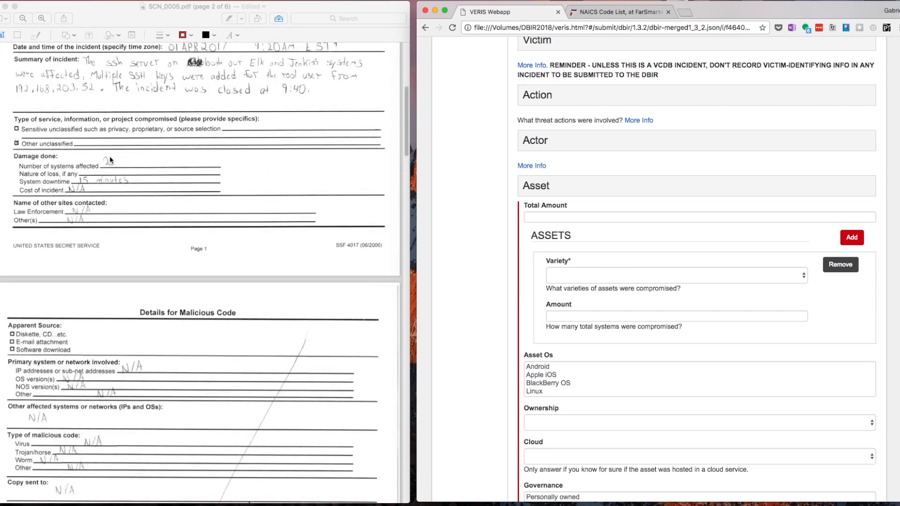
click(535, 216)
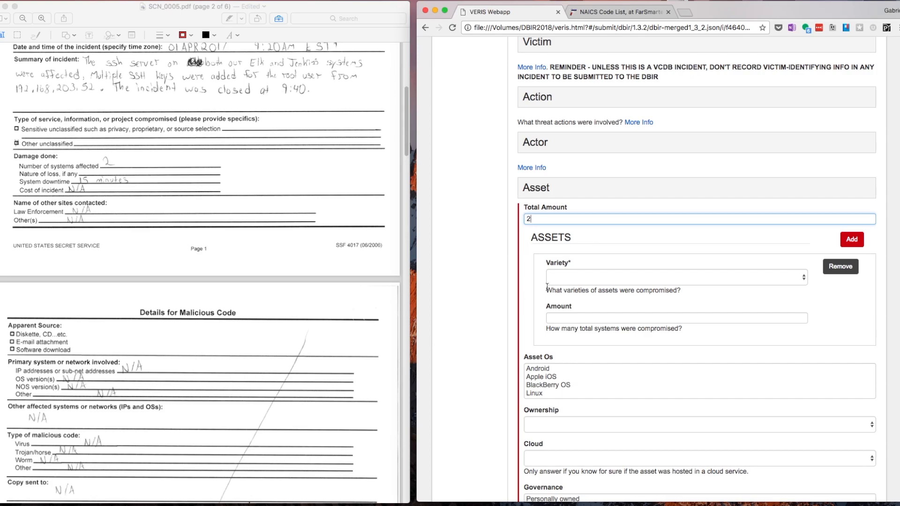
Set the first asset's variety to S - Web application with an amount of 1.
scroll(239, 343, down, 15)
scroll(239, 343, down, 10)
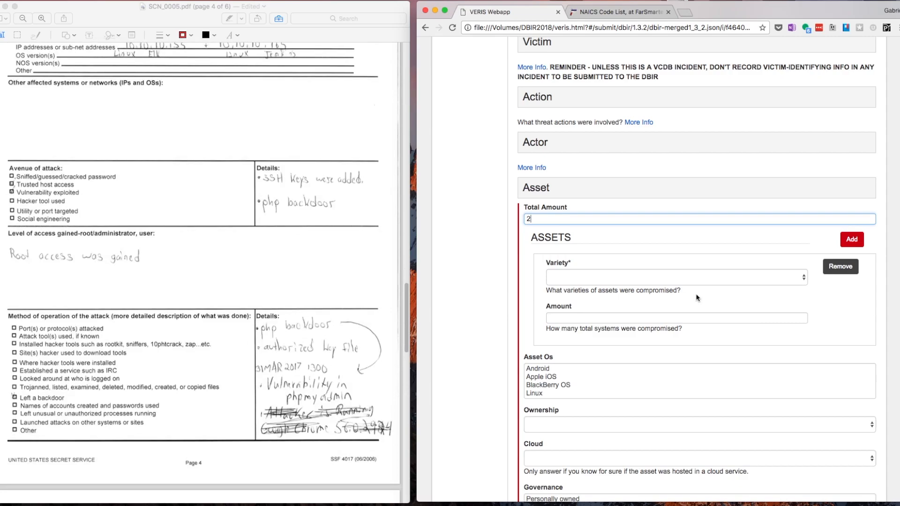
click(568, 277)
scroll(576, 284, down, 10)
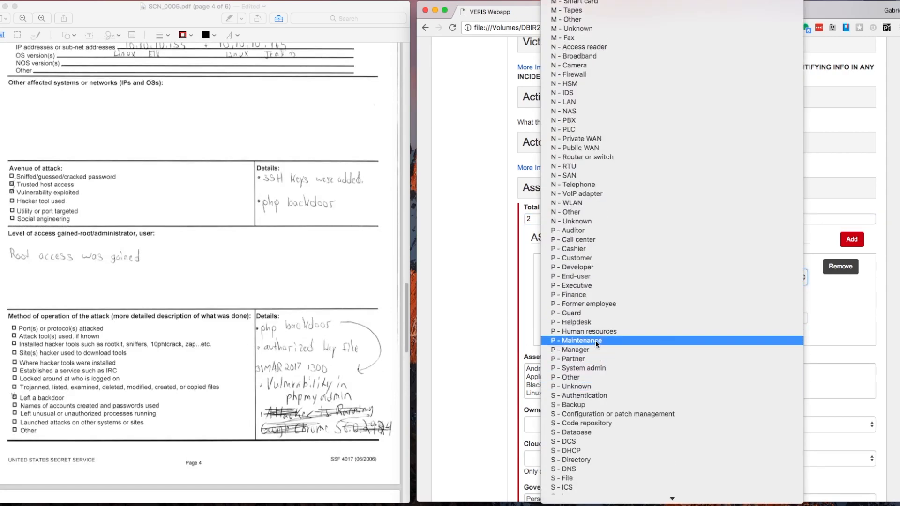
scroll(603, 313, down, 8)
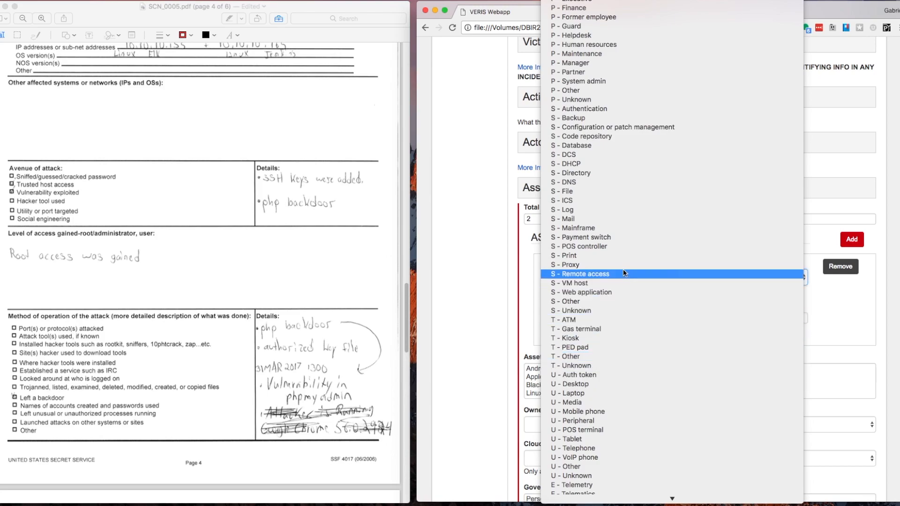
click(600, 295)
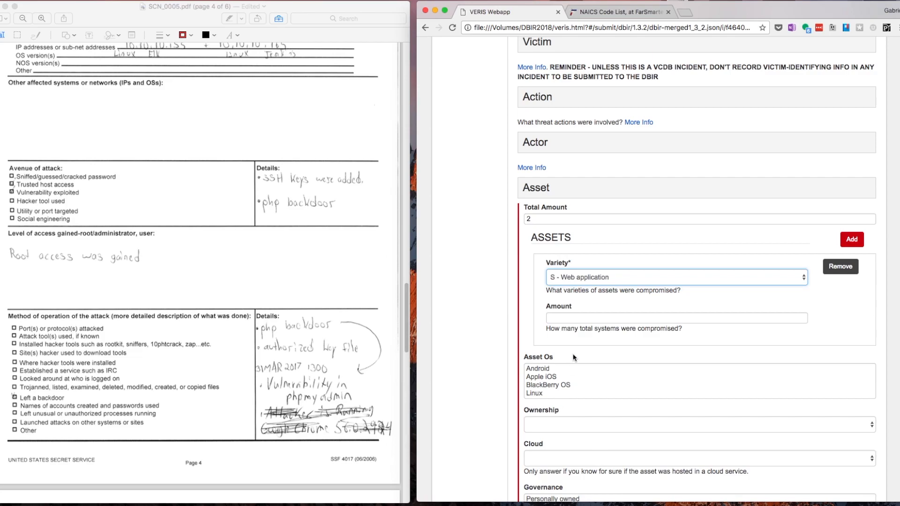
click(556, 320)
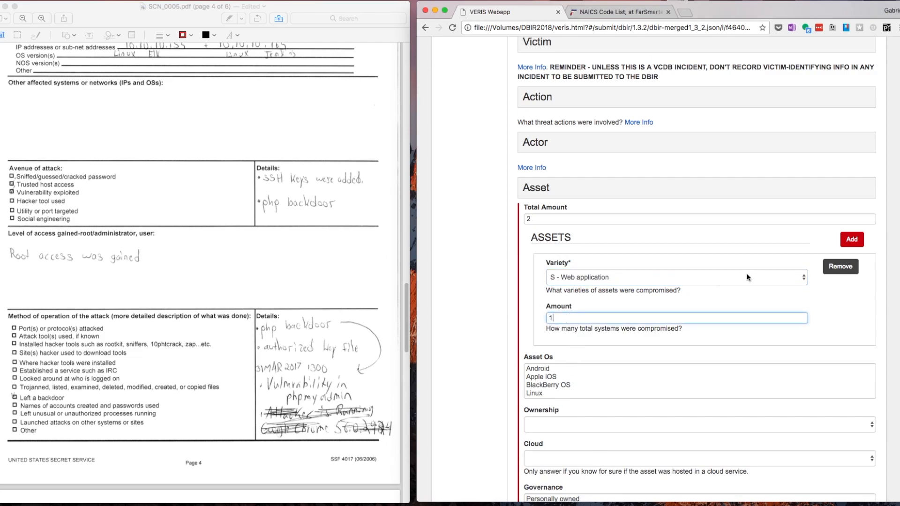
Add a second asset with variety S - Database and an amount of 1.
click(851, 239)
click(559, 375)
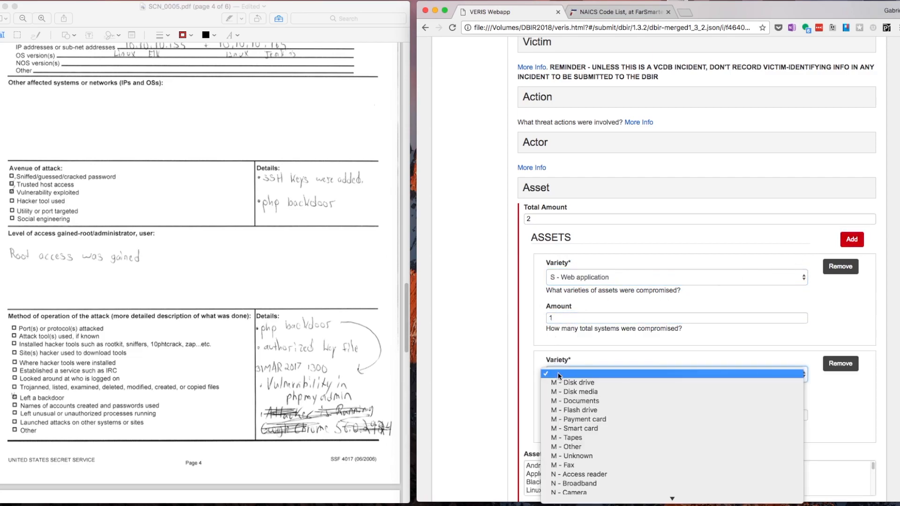
scroll(562, 391, down, 5)
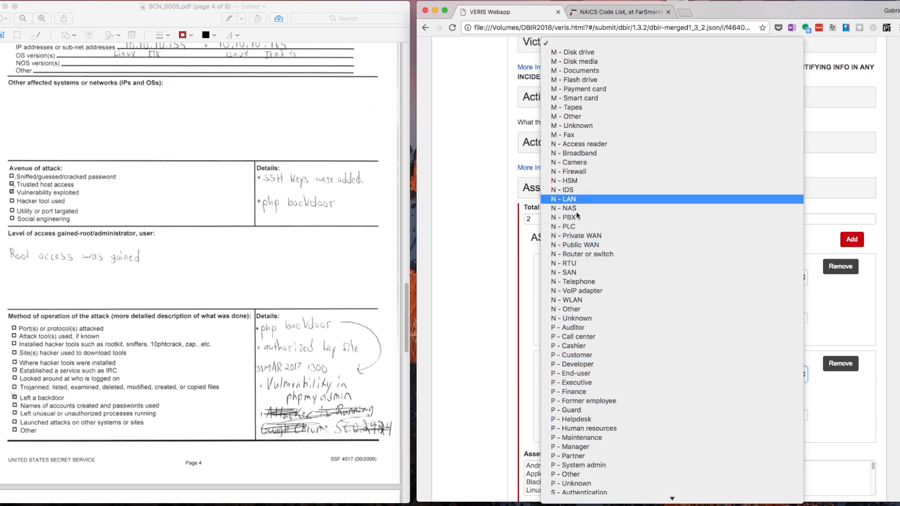
scroll(562, 323, down, 5)
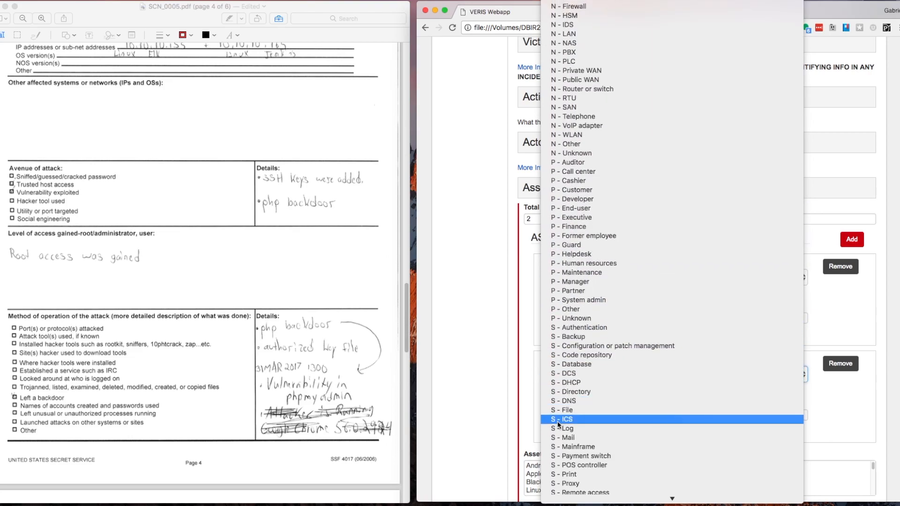
click(575, 364)
click(567, 417)
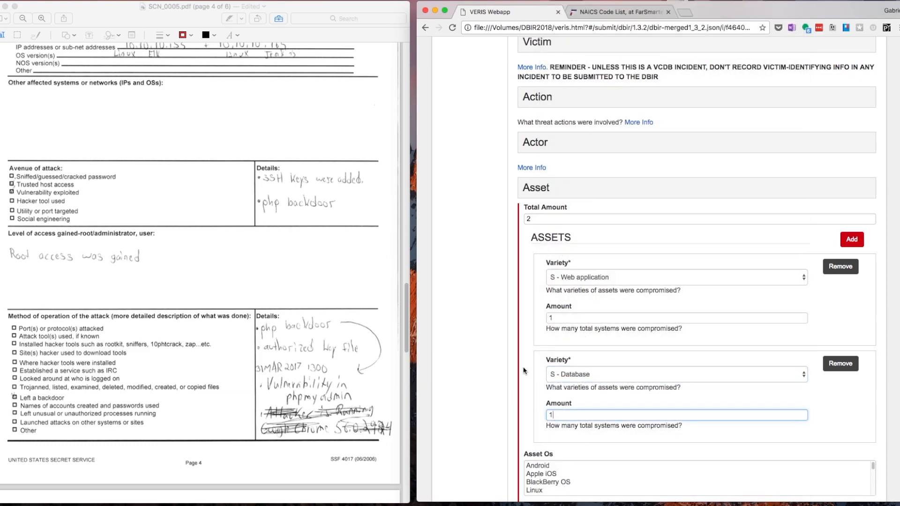
Select Linux as the asset OS and set the ownership to Victim.
scroll(524, 370, down, 5)
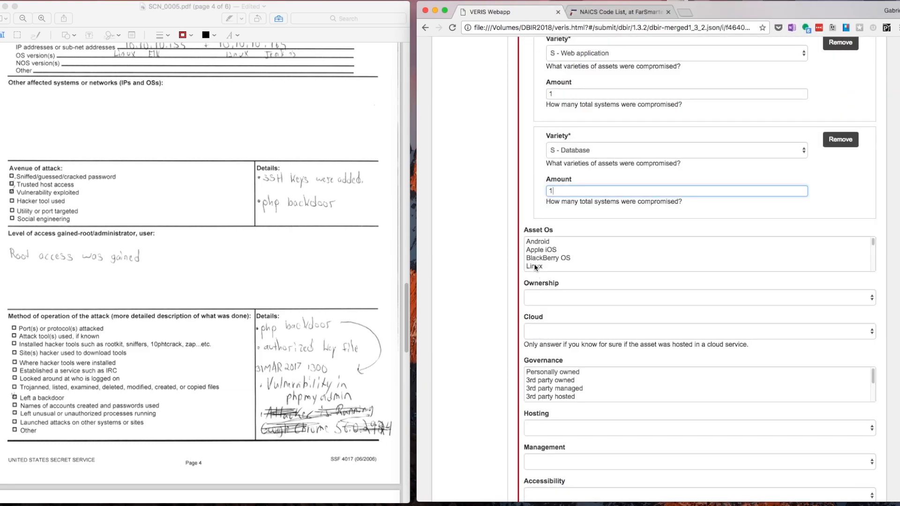
click(535, 267)
scroll(164, 105, up, 2)
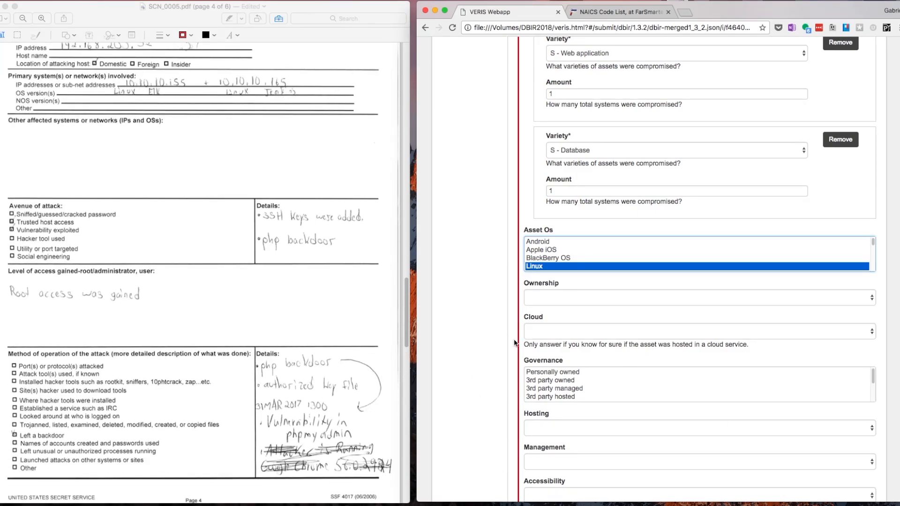
click(537, 298)
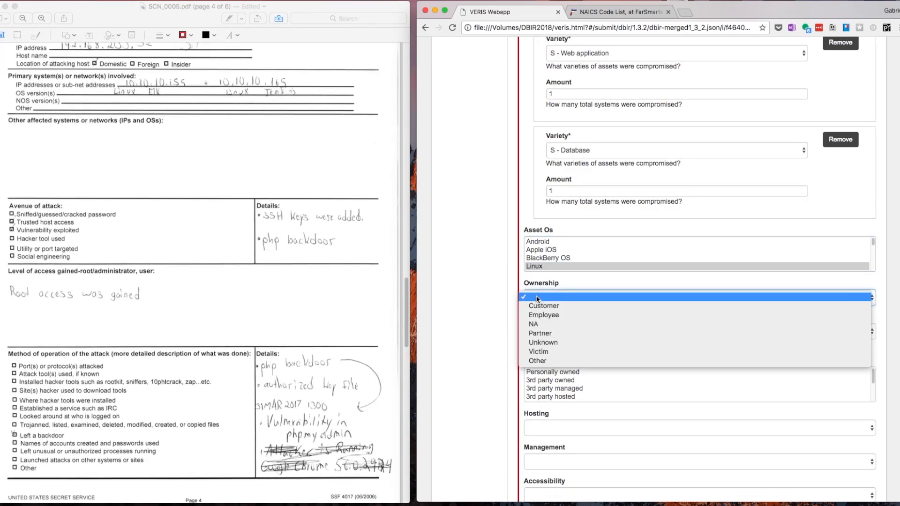
click(538, 352)
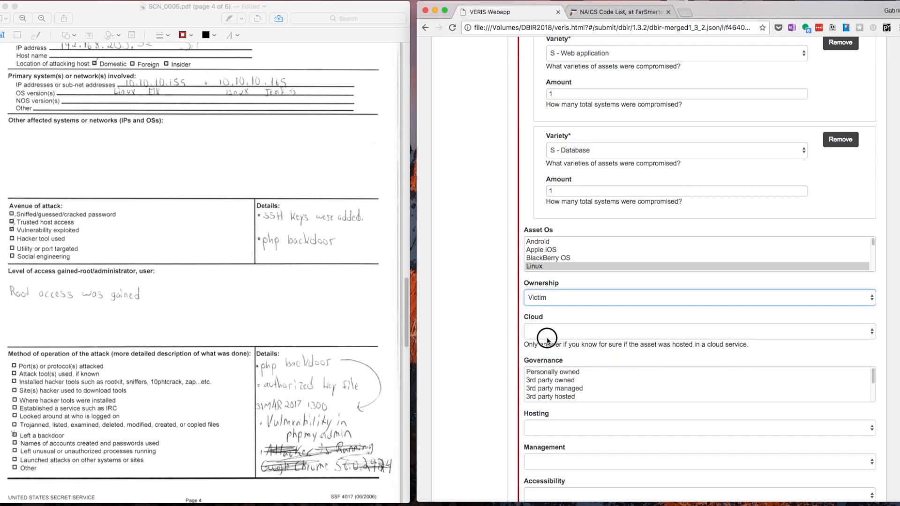
Check the cloud options, leave them blank, and select Victim governed as the asset governance.
click(547, 337)
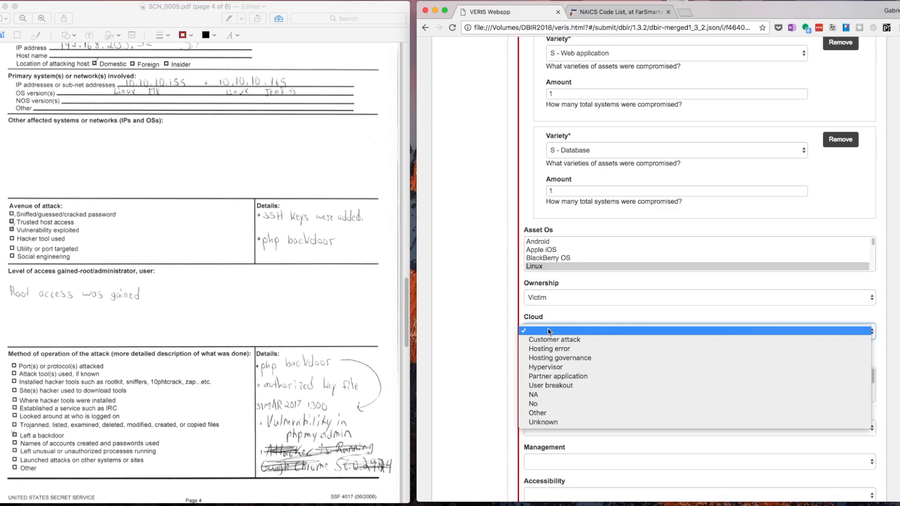
click(503, 331)
scroll(563, 377, down, 5)
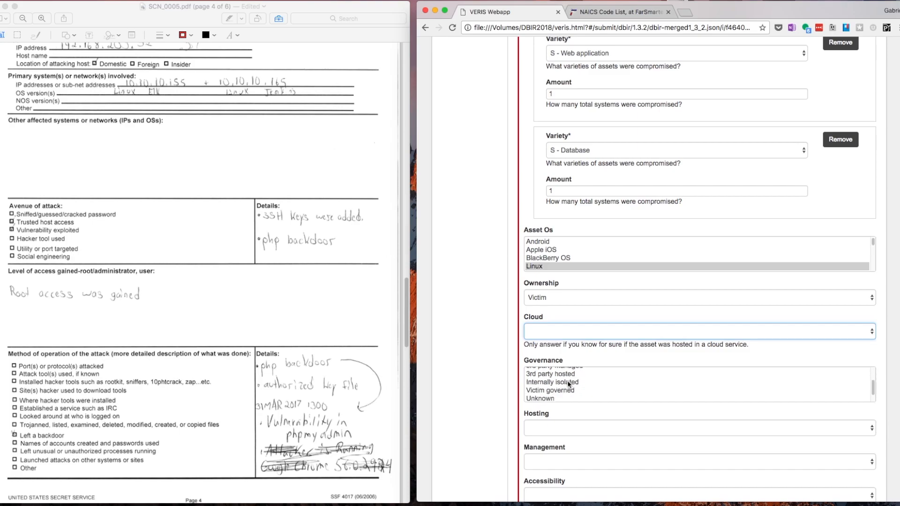
click(546, 380)
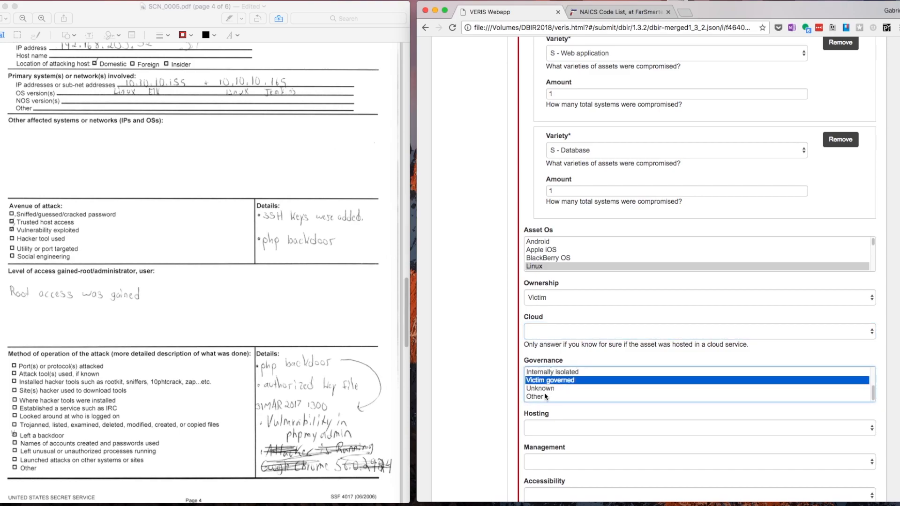
scroll(544, 392, up, 5)
Leave hosting, management and accessibility blank and select US as the country hosting the asset.
scroll(563, 354, down, 3)
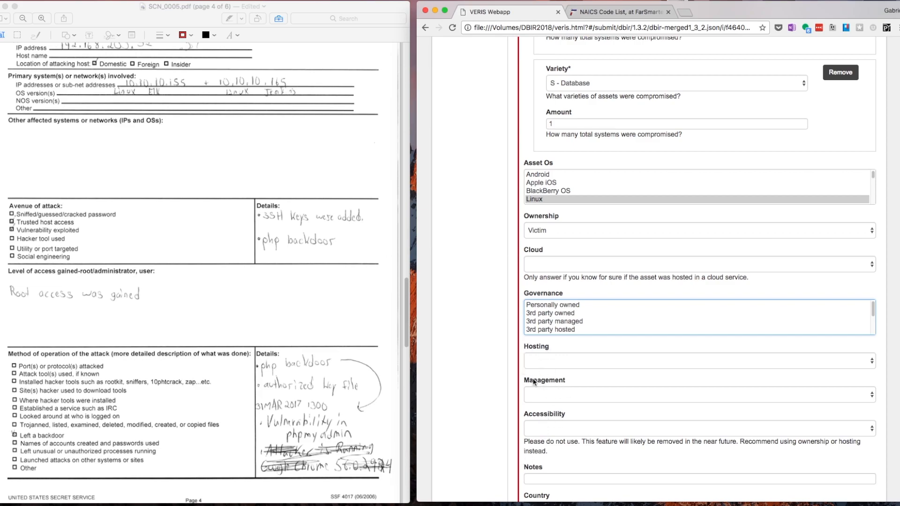
scroll(503, 415, down, 1)
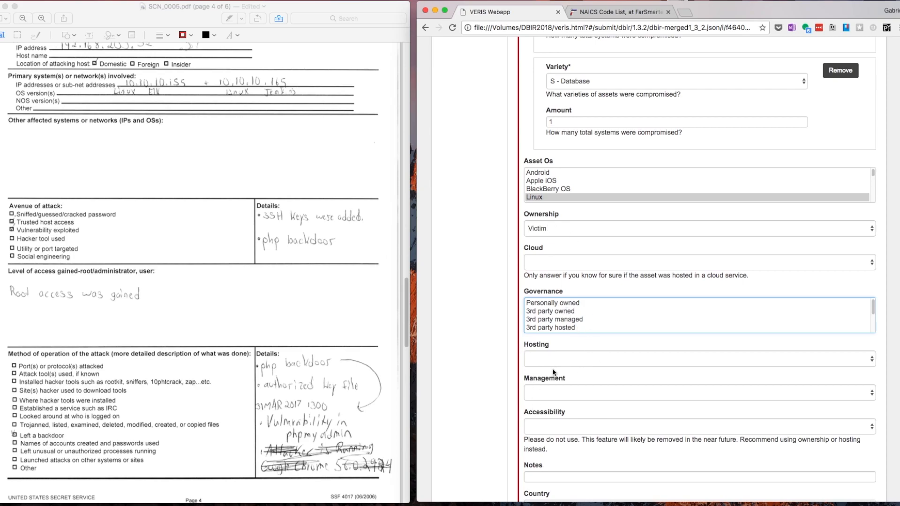
scroll(555, 372, down, 3)
scroll(555, 410, down, 1)
scroll(552, 418, down, 10)
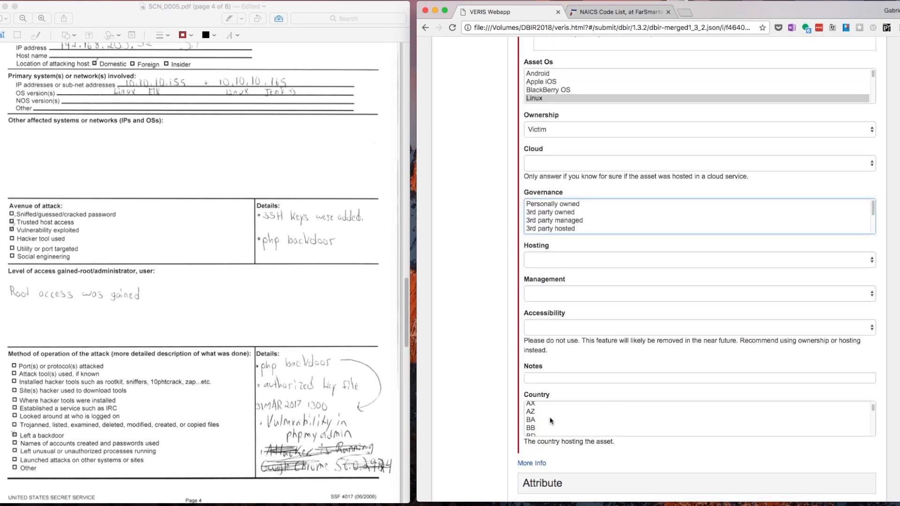
scroll(552, 418, down, 8)
scroll(553, 418, down, 8)
scroll(553, 420, down, 8)
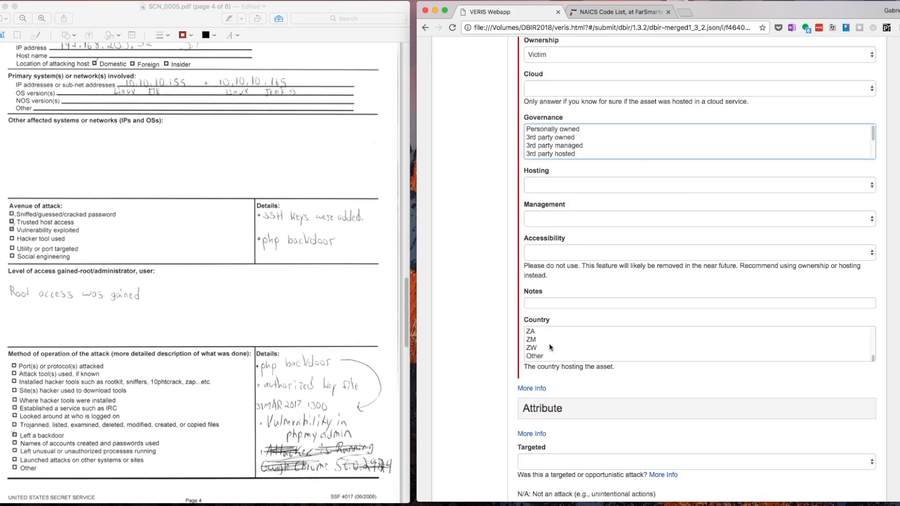
click(530, 353)
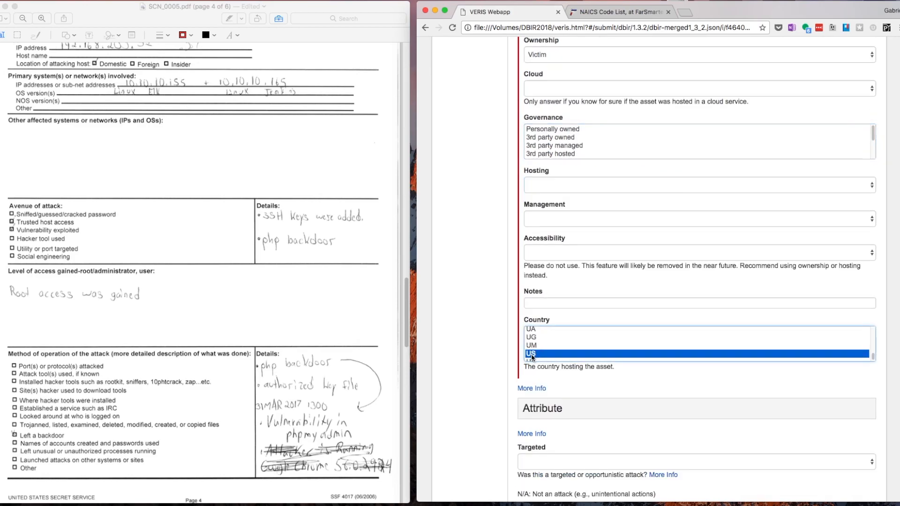
Collapse the Asset section and expand the Confidentiality fields within the Attribute section.
scroll(483, 327, up, 8)
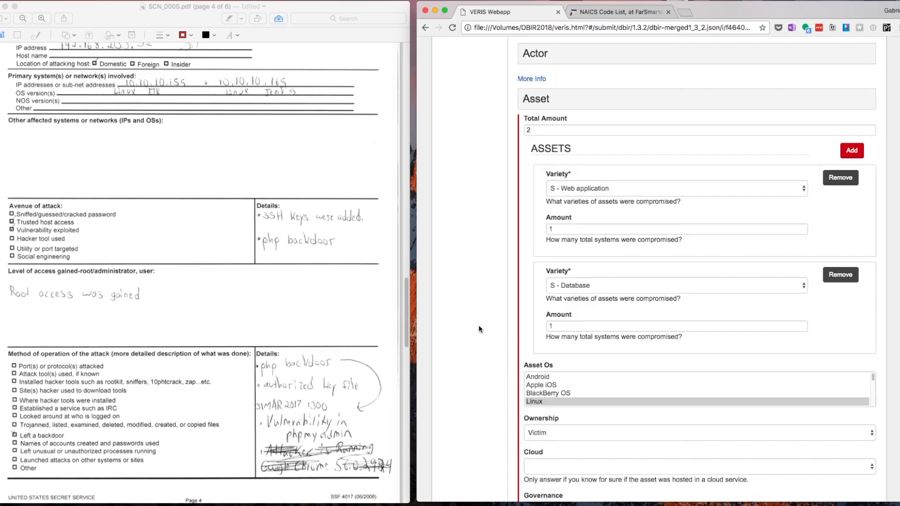
click(530, 99)
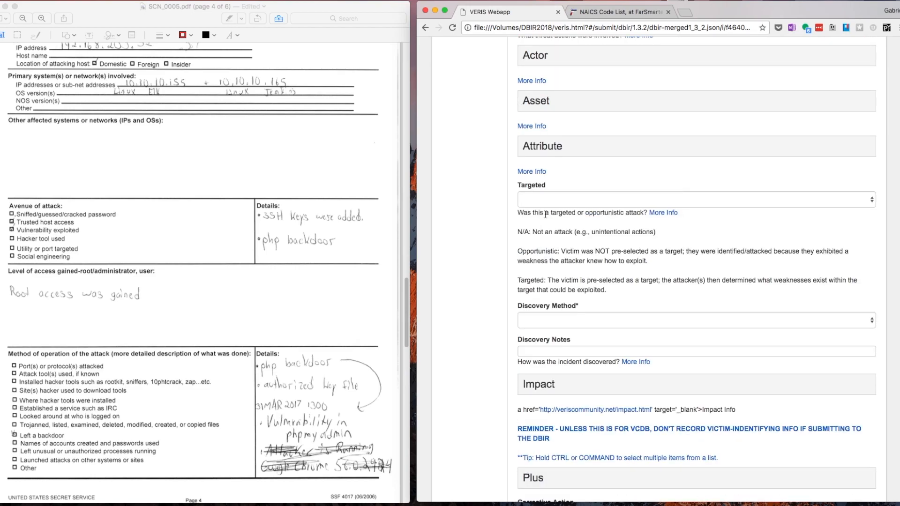
click(534, 149)
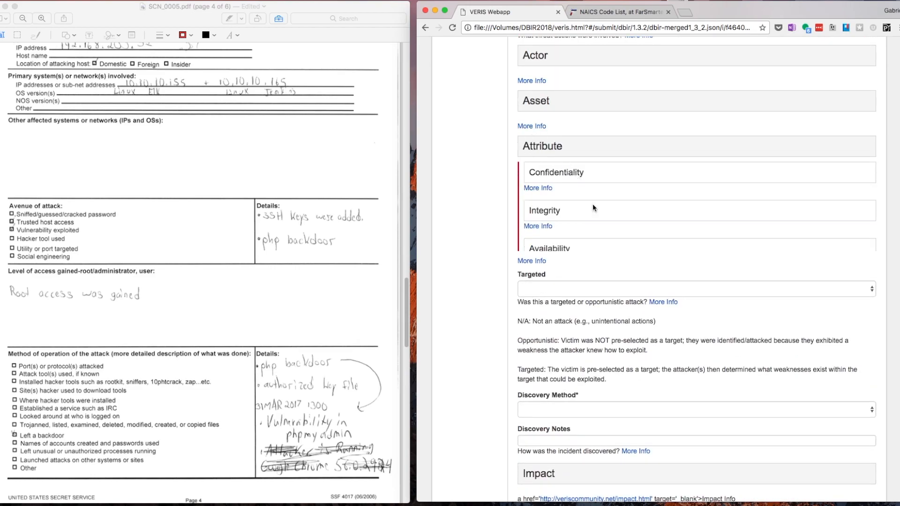
click(559, 175)
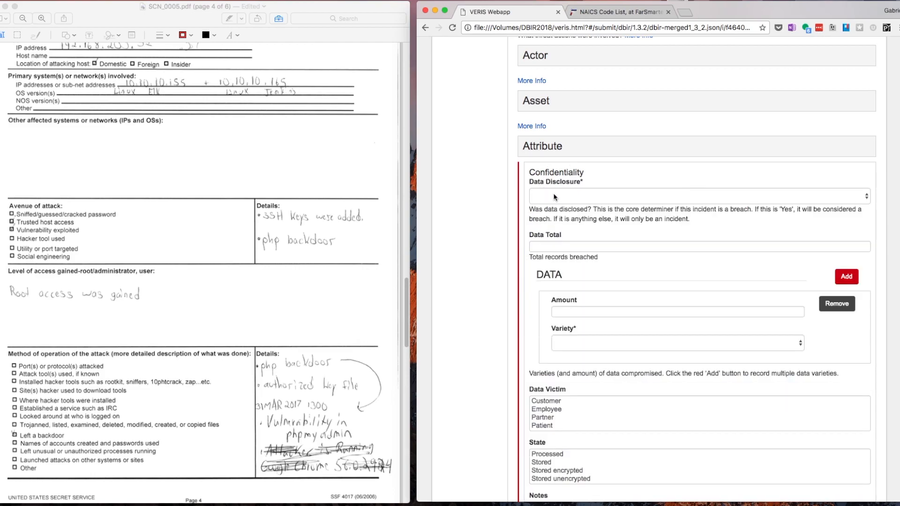
Set Data Disclosure to Yes and check the data amount and variety fields, leaving both blank.
click(554, 197)
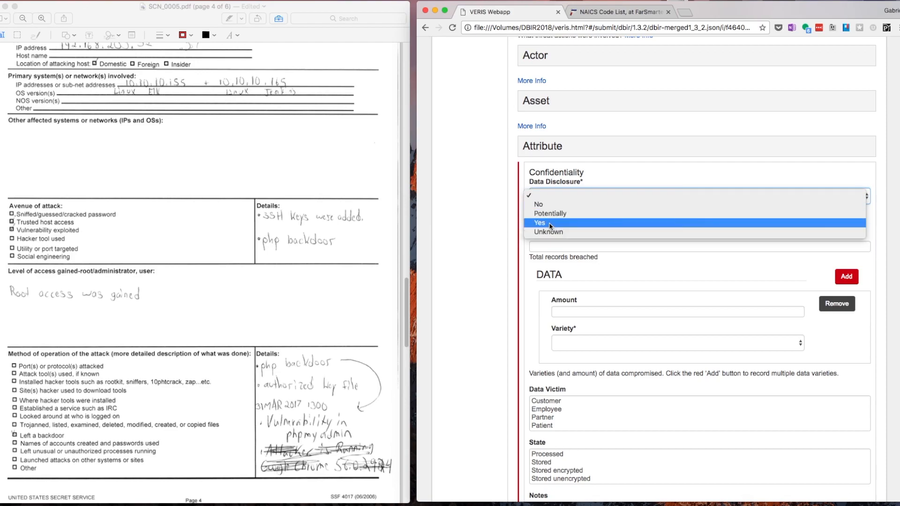
click(550, 223)
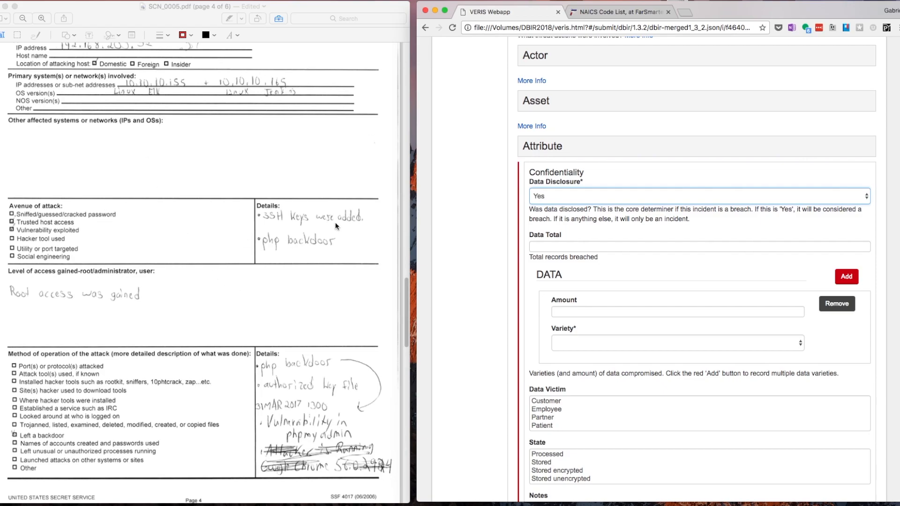
click(578, 341)
click(564, 312)
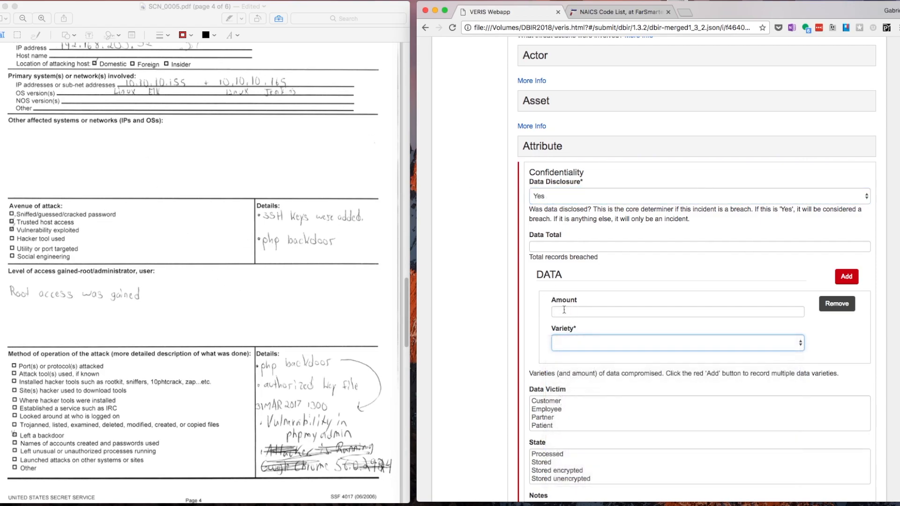
scroll(546, 399, up, 1)
scroll(557, 384, down, 4)
scroll(539, 281, up, 3)
Revisit the Data Disclosure choice, collapse Confidentiality and expand the Integrity fields.
click(545, 169)
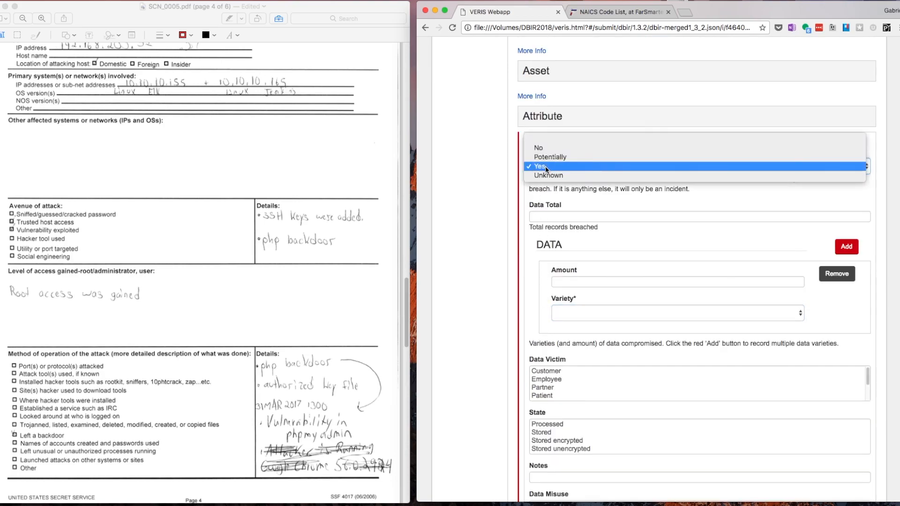
click(561, 143)
click(561, 143)
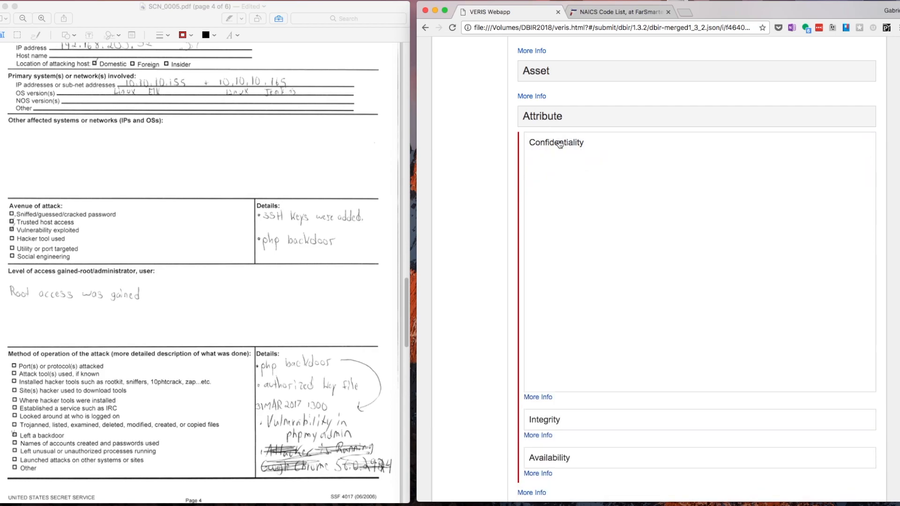
click(551, 182)
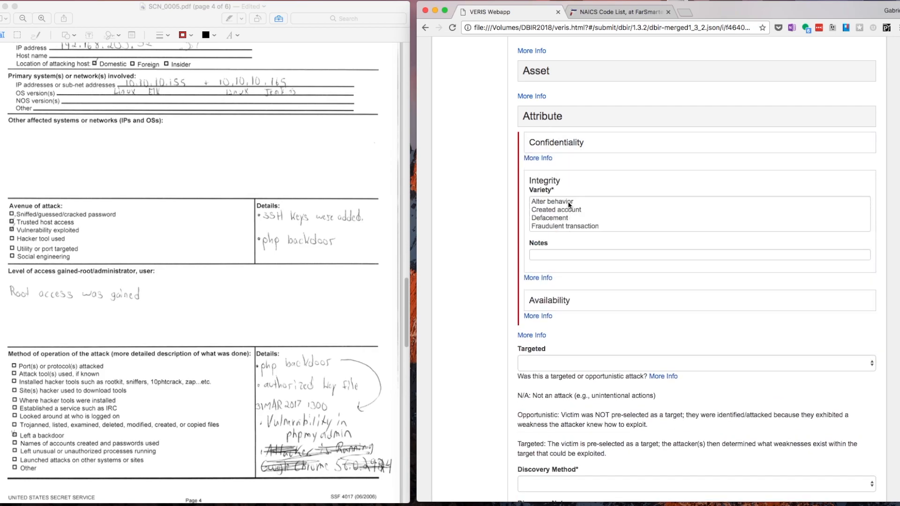
Set the Integrity variety to Modify configuration and Software installation, and enter the note "SW installation: php shell".
scroll(573, 220, down, 1)
scroll(574, 223, down, 5)
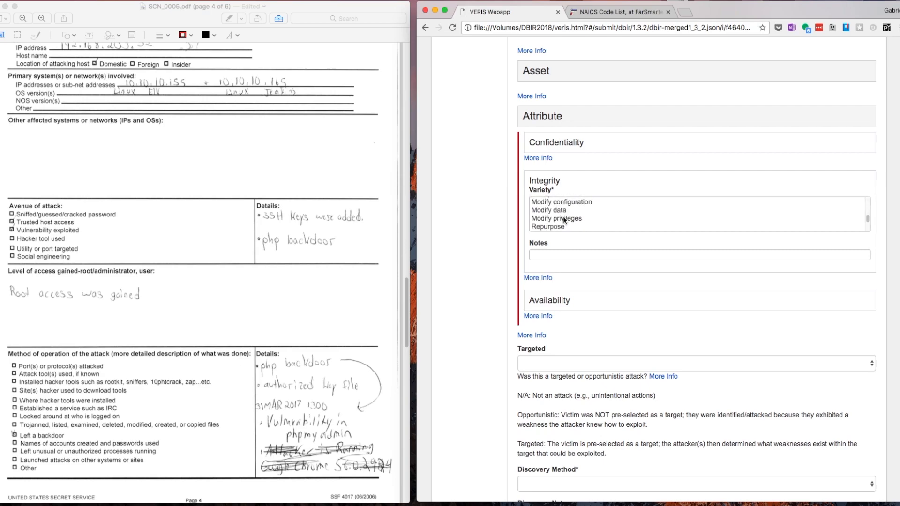
click(557, 202)
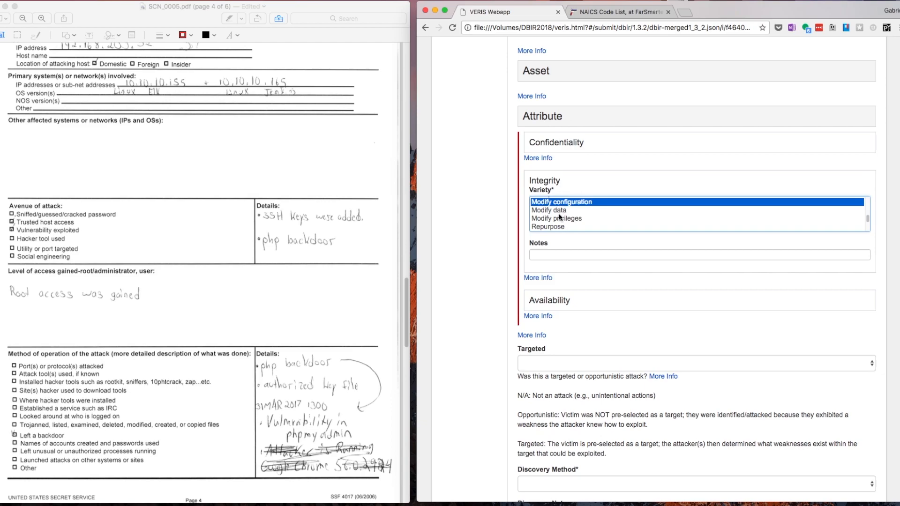
scroll(568, 221, down, 2)
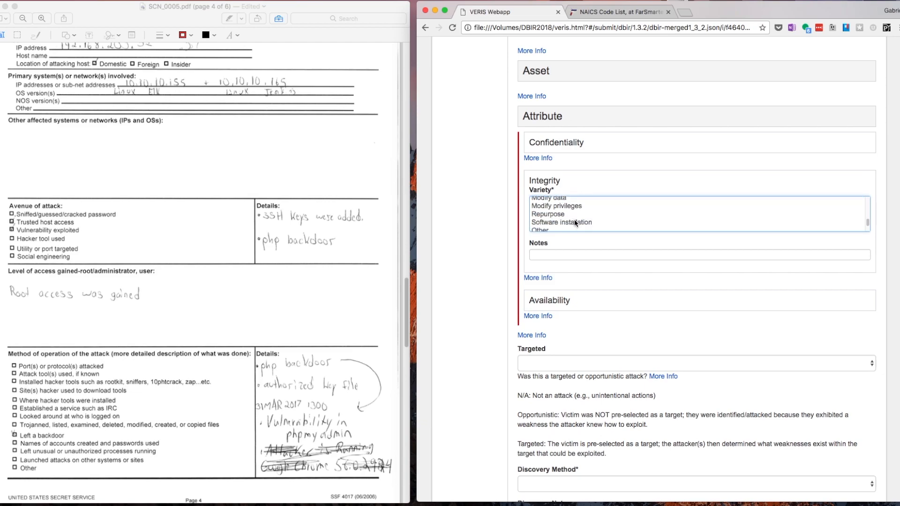
shift+click(574, 222)
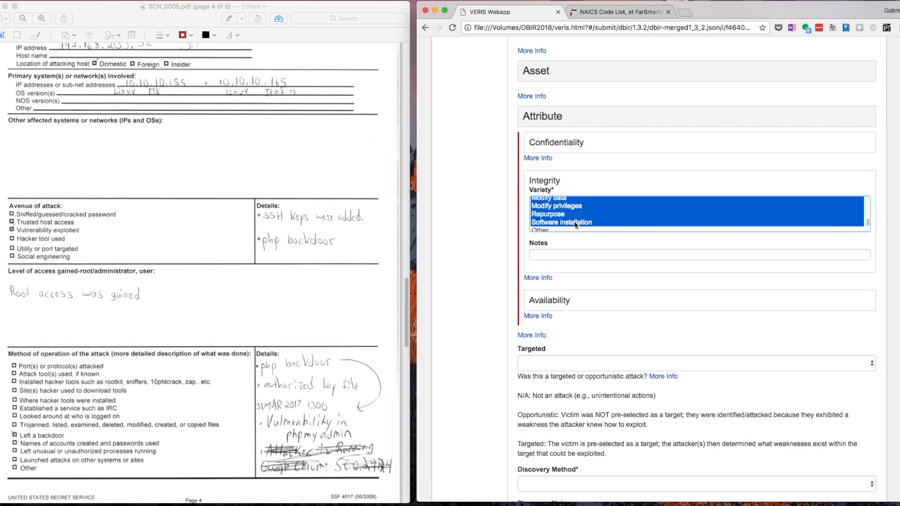
click(574, 221)
scroll(574, 221, up, 2)
super+click(567, 207)
scroll(570, 216, down, 3)
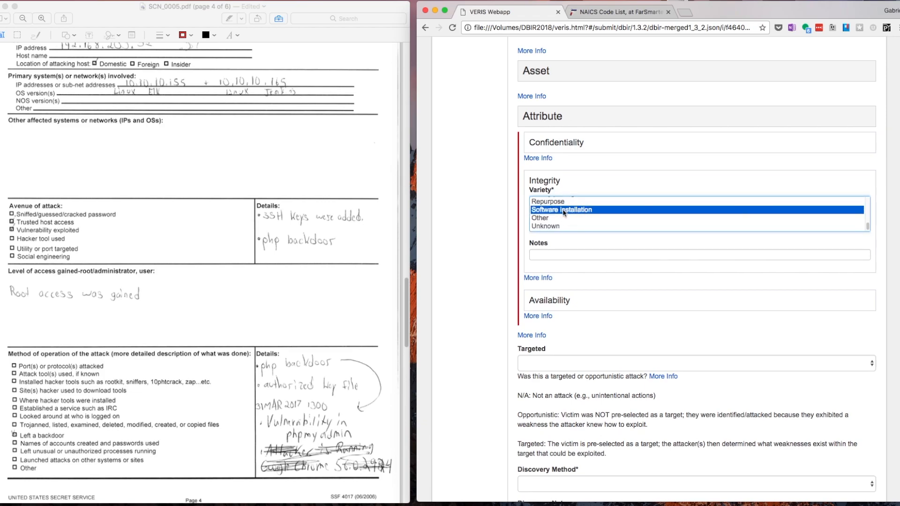
click(546, 255)
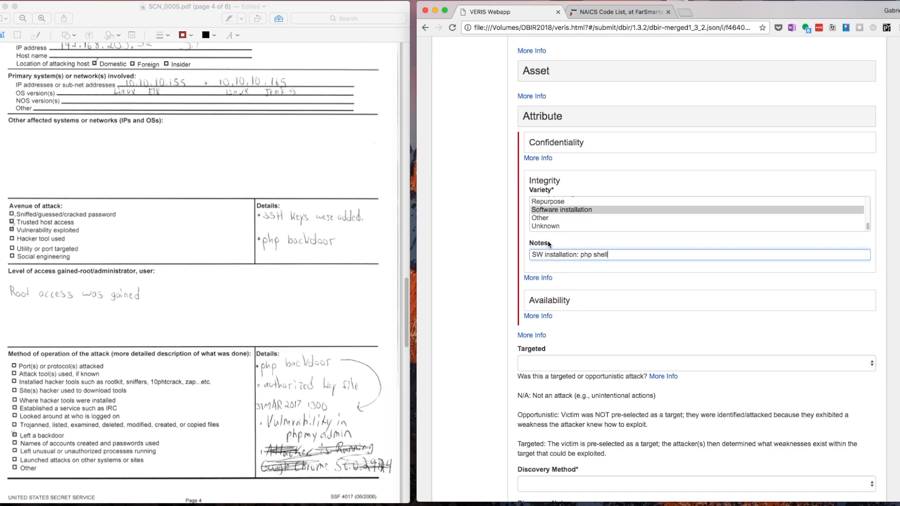
scroll(544, 212, up, 2)
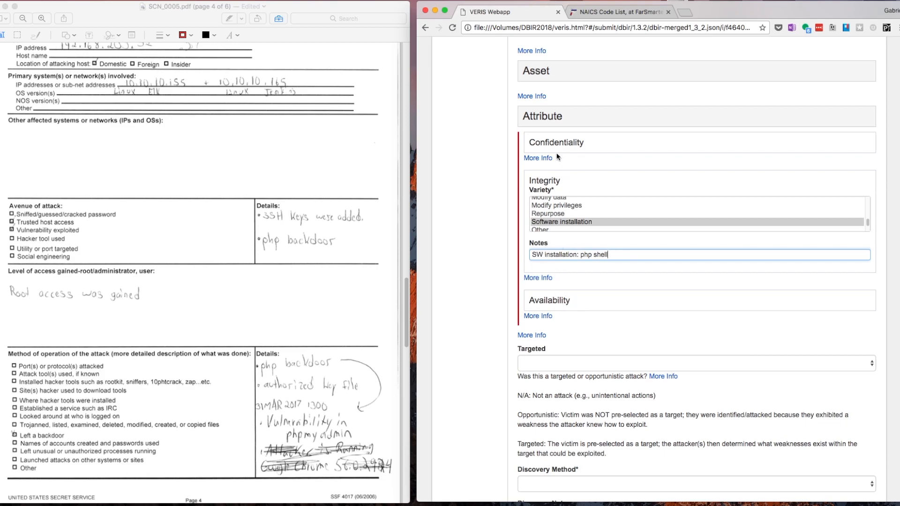
Collapse Integrity, expand Availability and record the variety Loss with a duration of 15 minutes from the report's system downtime.
click(551, 178)
click(552, 218)
scroll(77, 101, up, 20)
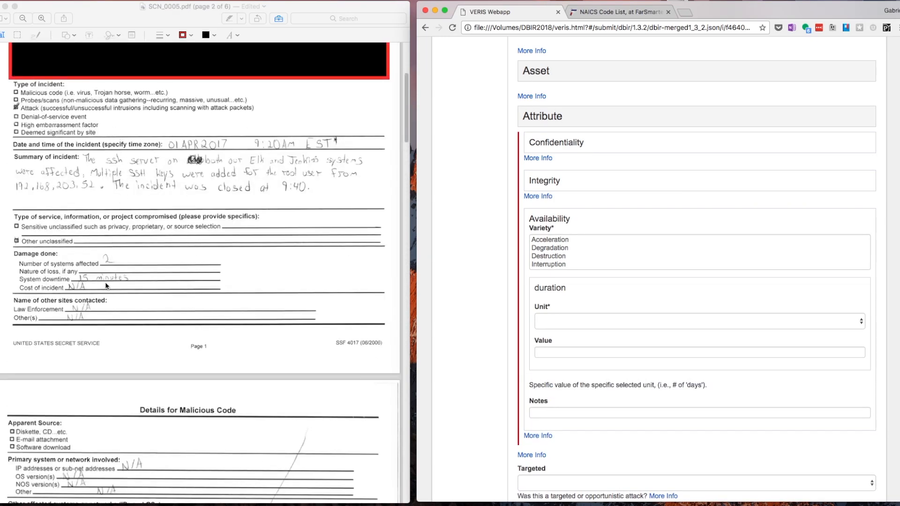
scroll(543, 252, down, 2)
click(542, 248)
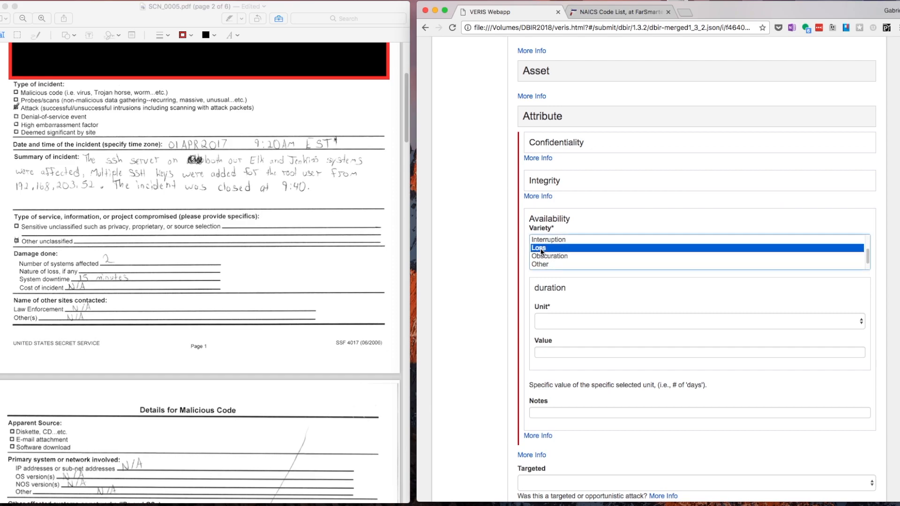
click(558, 327)
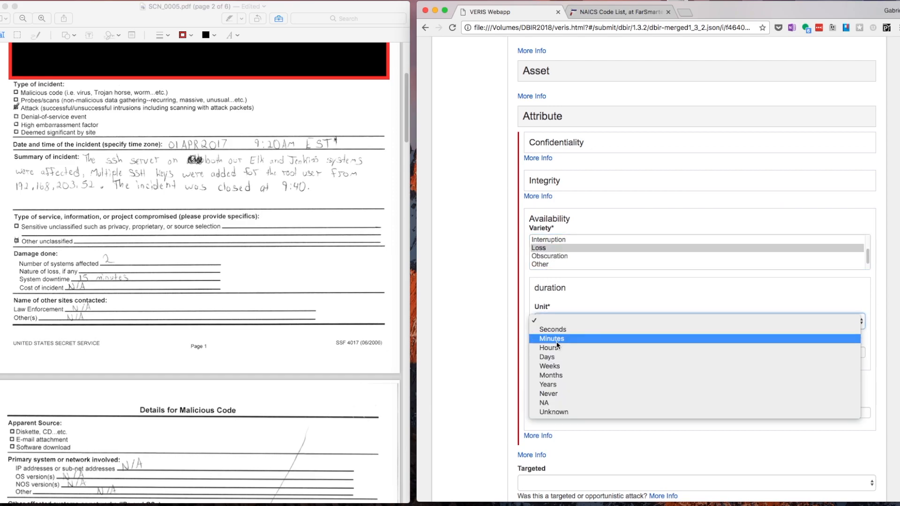
click(556, 339)
click(541, 353)
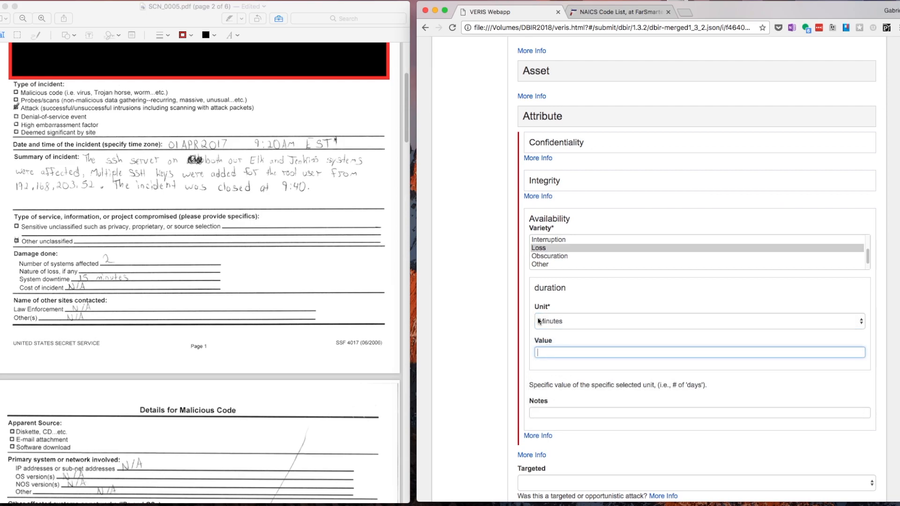
text(15)
Collapse the Availability and Attribute sections and set the Targeted field to Targeted.
click(560, 215)
click(544, 118)
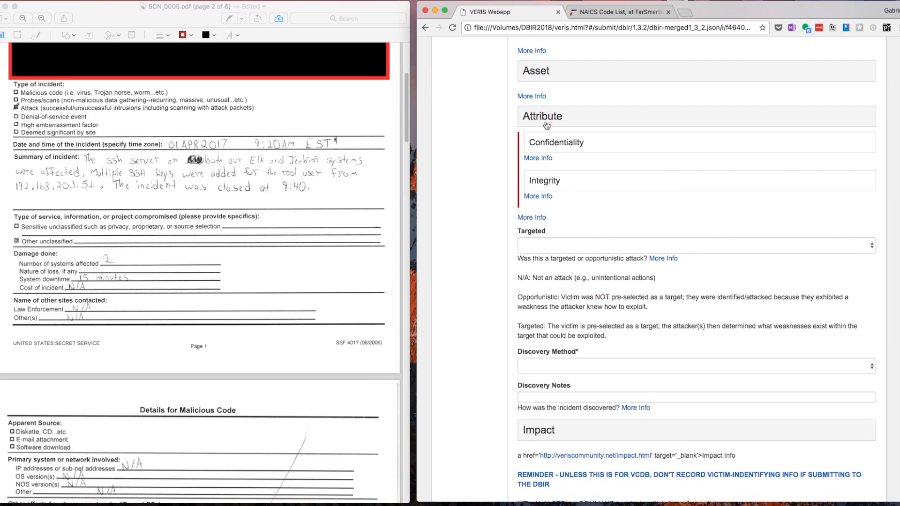
click(540, 171)
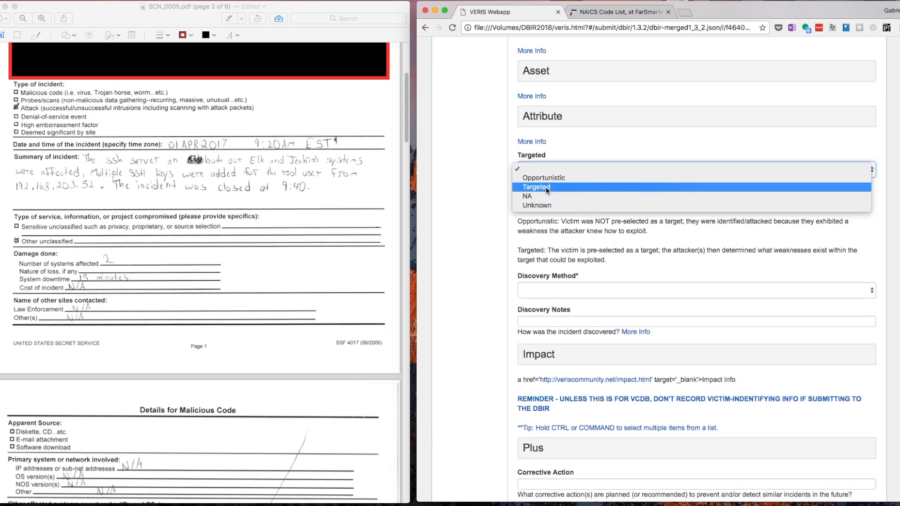
click(544, 187)
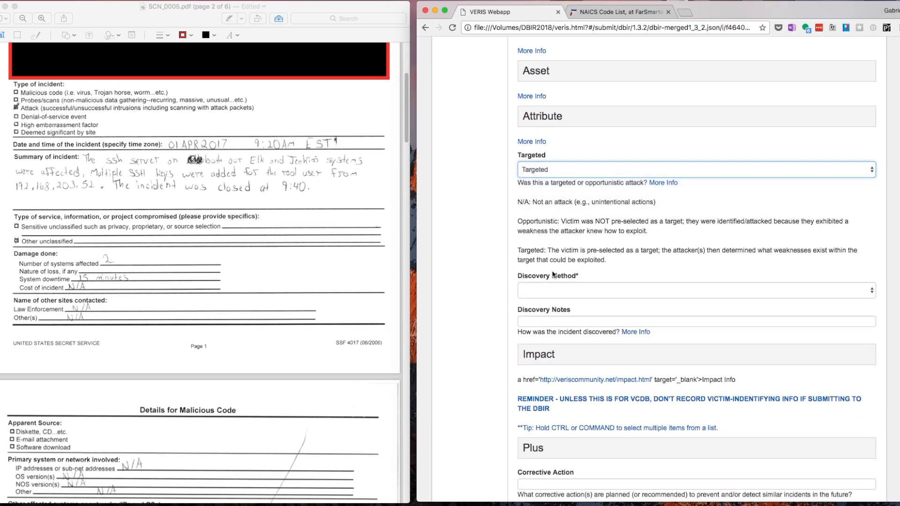
Set the Discovery Method to Int - unknown and recheck the available discovery options, keeping that choice.
click(557, 298)
scroll(562, 394, down, 3)
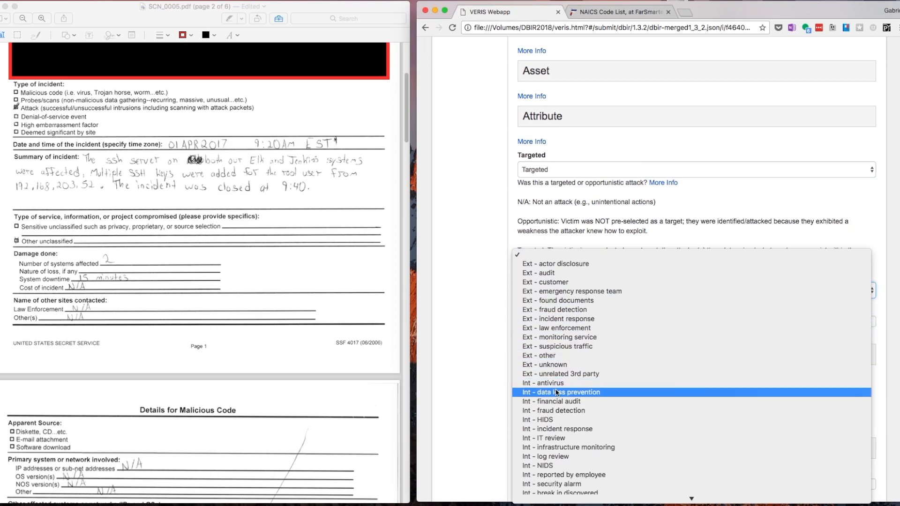
scroll(562, 397, down, 5)
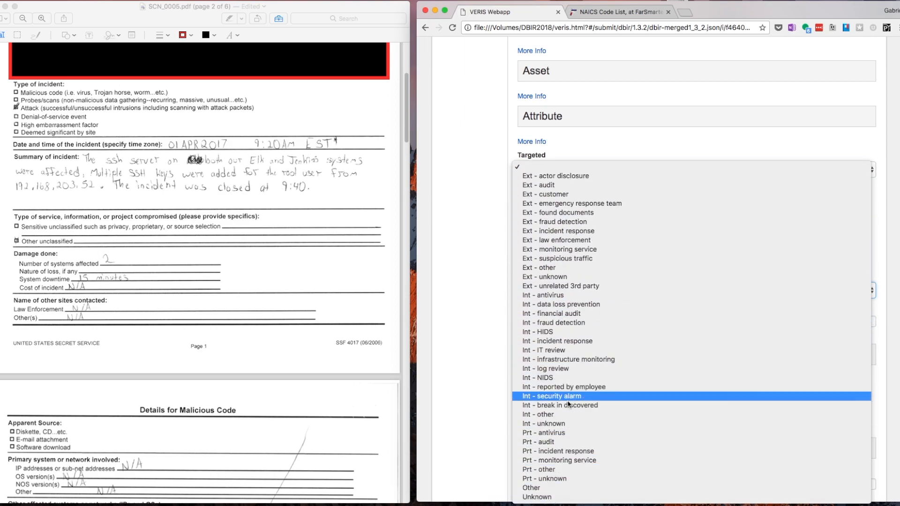
click(552, 424)
click(535, 289)
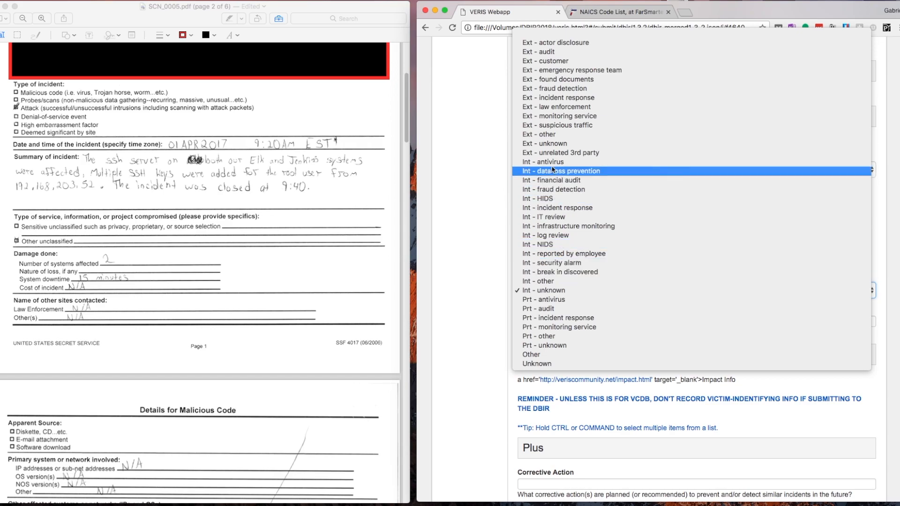
click(545, 290)
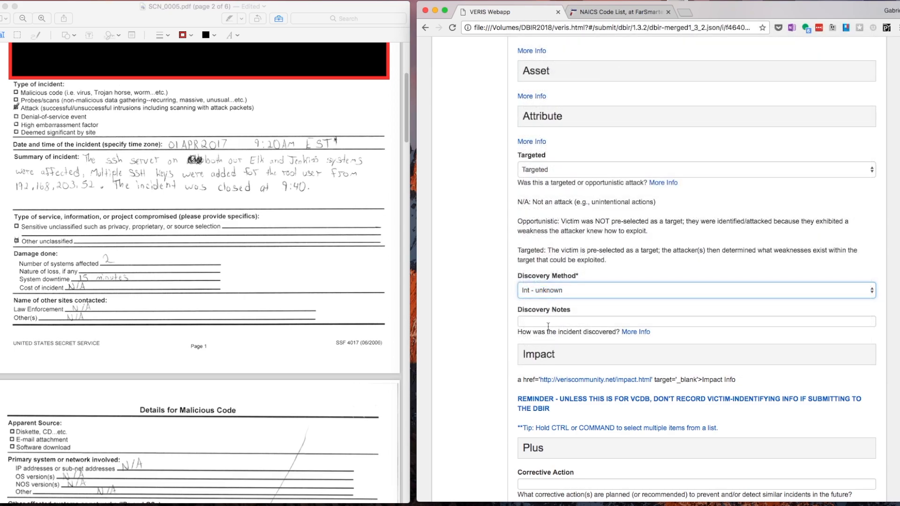
Review the Overall Rating and Loss Variety fields in the Impact section, leave both blank and collapse the section.
click(538, 357)
scroll(561, 335, down, 5)
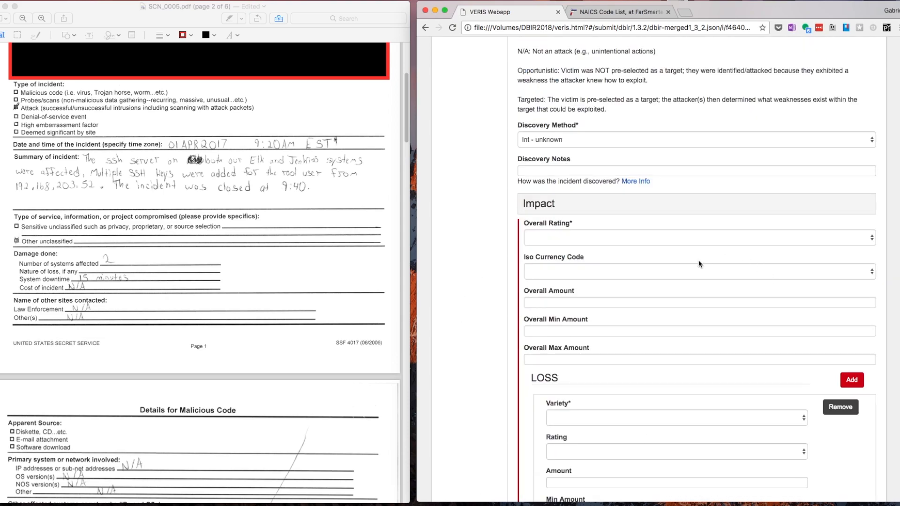
click(584, 240)
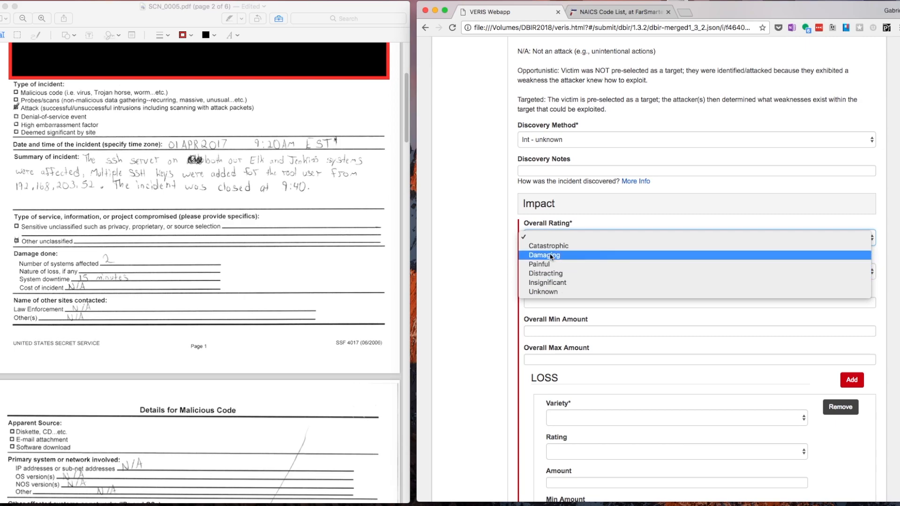
click(544, 238)
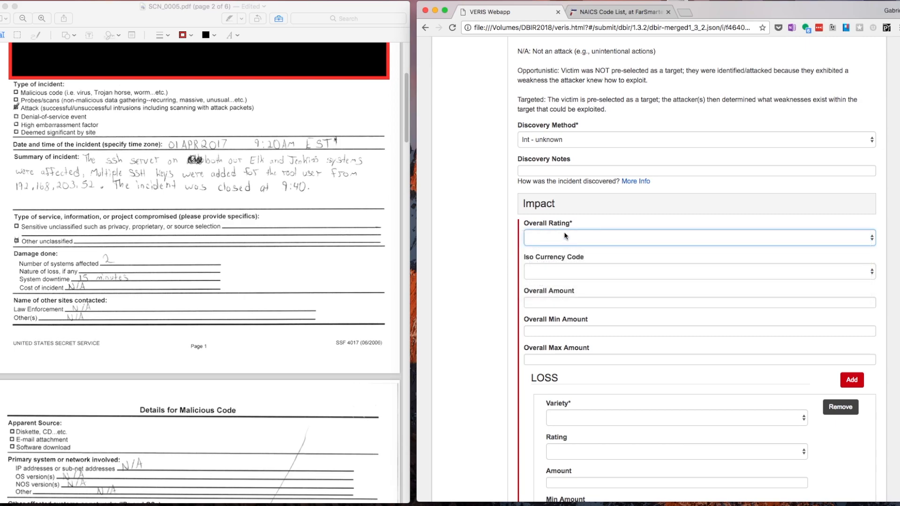
click(543, 213)
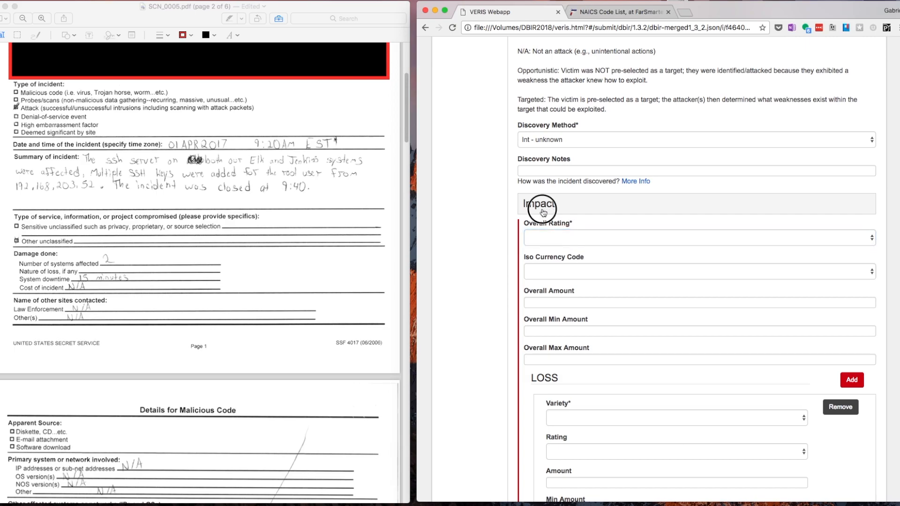
click(543, 212)
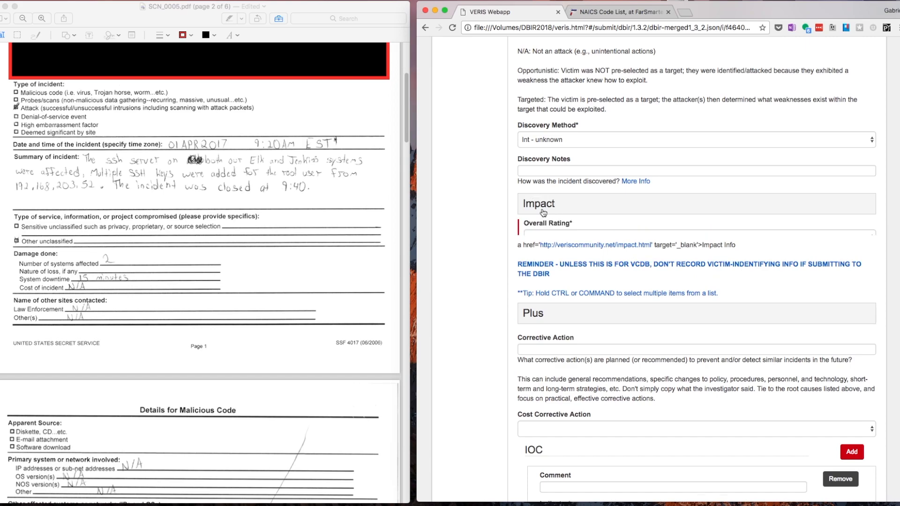
scroll(665, 350, down, 3)
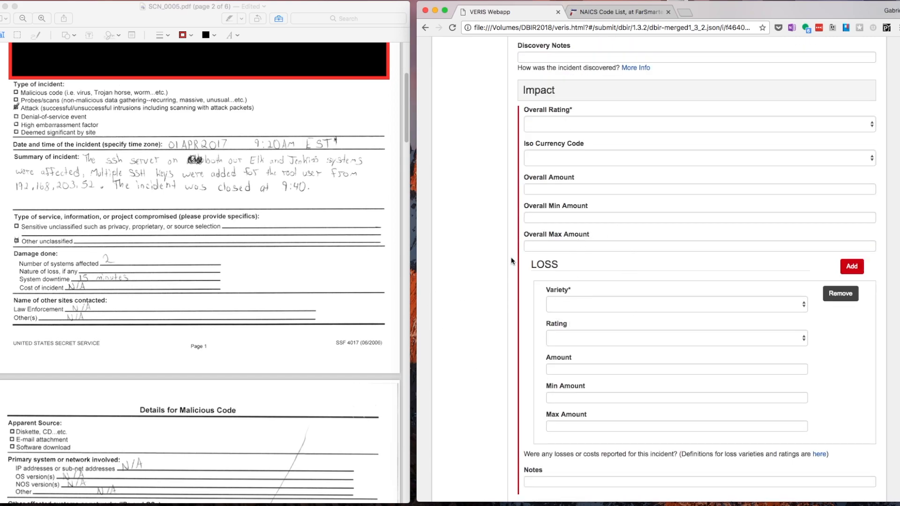
click(573, 310)
click(554, 287)
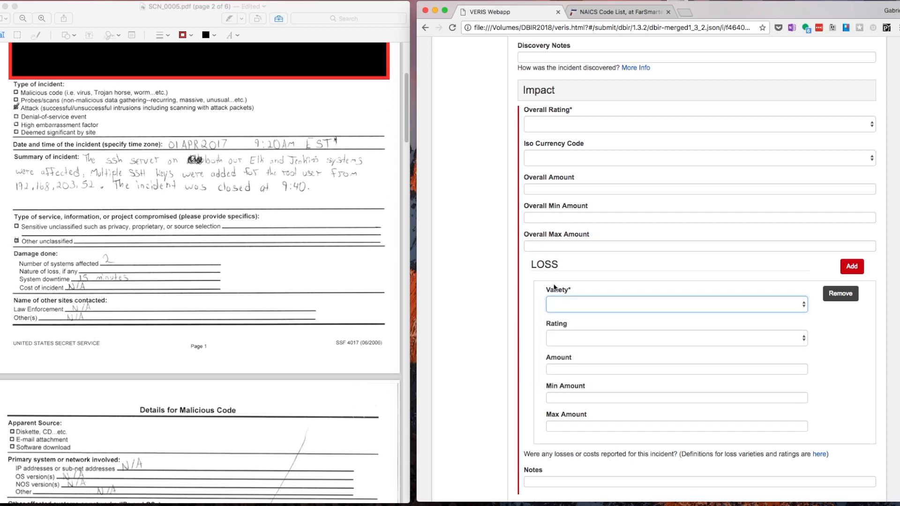
click(544, 85)
Expand the Plus section and review its fields down to the event chain.
scroll(517, 302, down, 1)
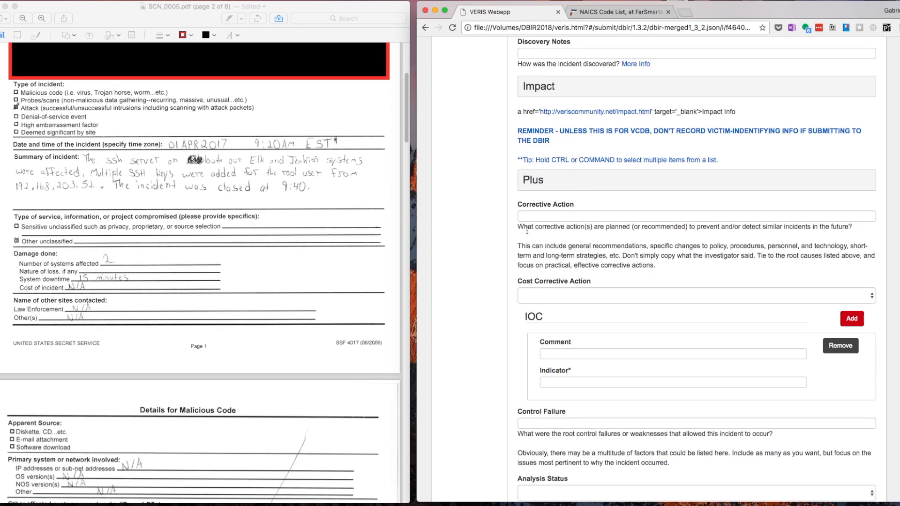
click(533, 184)
scroll(608, 206, down, 3)
scroll(608, 206, down, 1)
scroll(584, 186, down, 2)
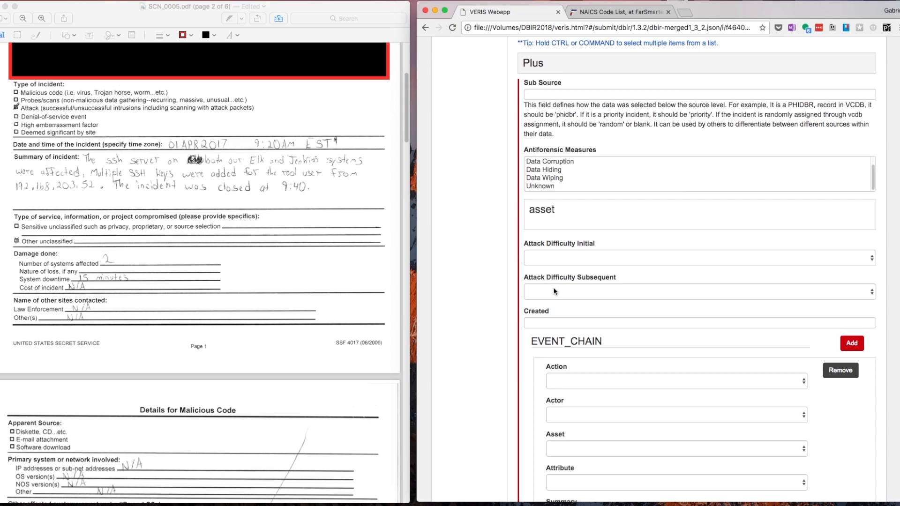
scroll(554, 291, down, 3)
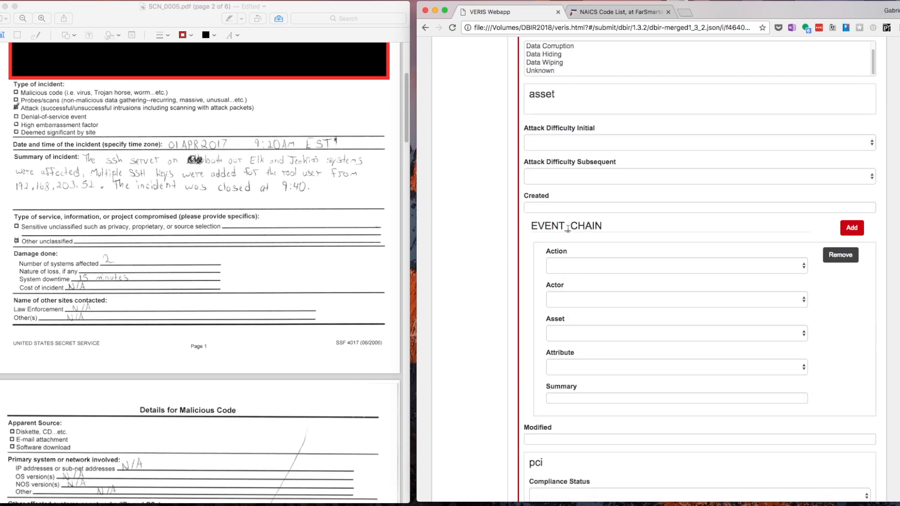
Fill in the first event chain entry with action hak, actor ext, asset srv, attribute ia and summary "php shell".
click(652, 267)
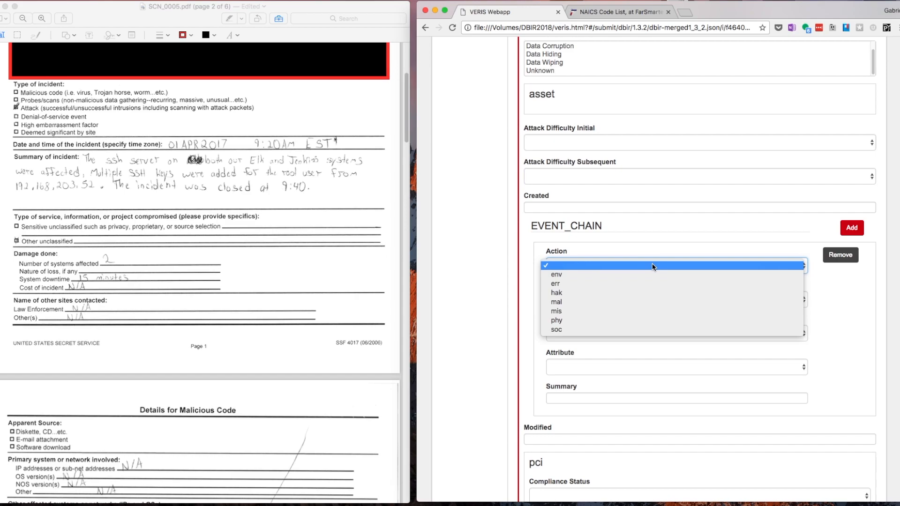
click(593, 292)
click(565, 299)
click(569, 308)
click(568, 333)
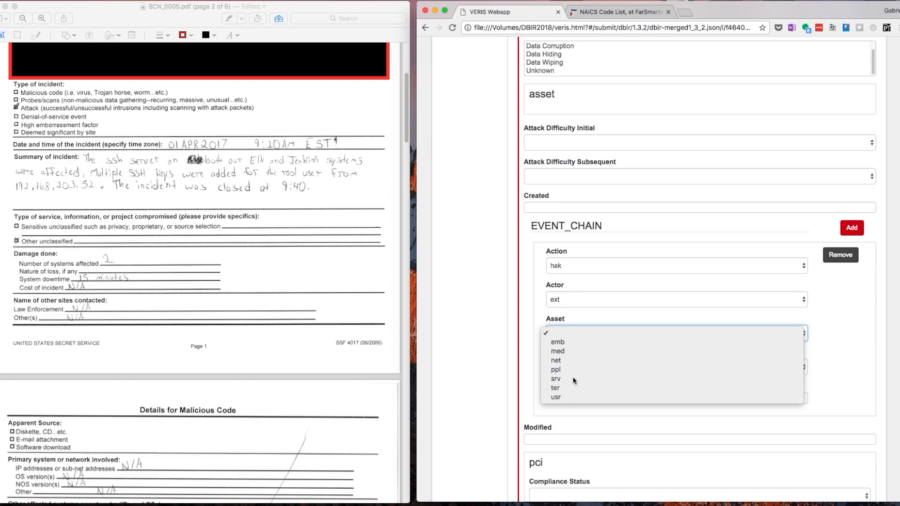
click(574, 378)
click(572, 368)
click(563, 395)
click(567, 398)
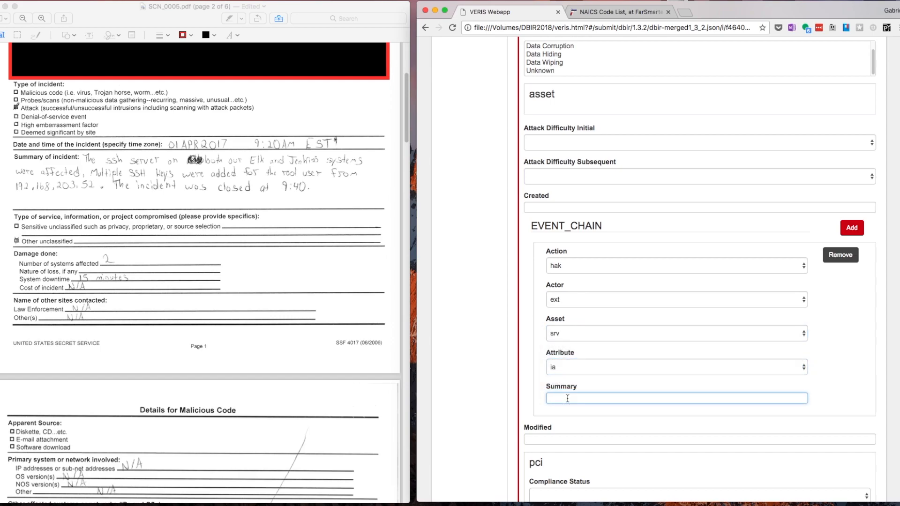
text(php shell)
Add a second event chain entry with action mal, actor ext and asset srv.
click(851, 227)
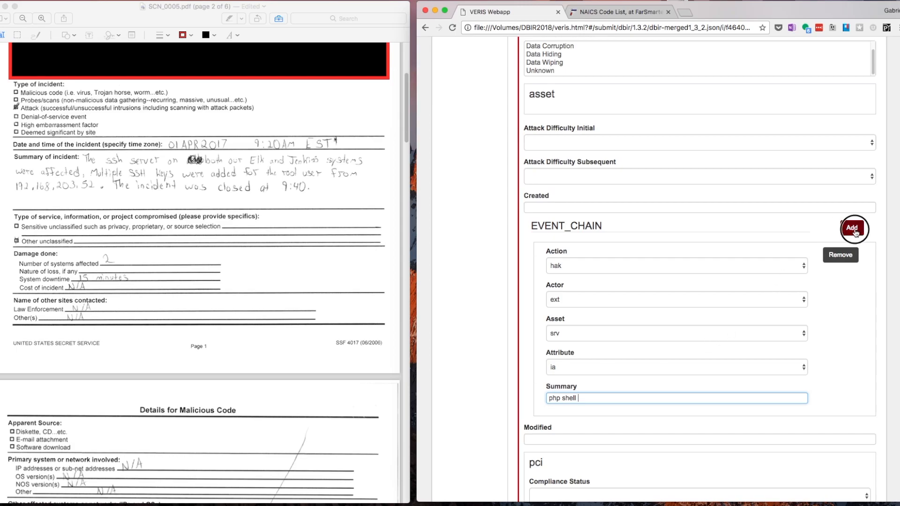
scroll(629, 359, down, 3)
click(606, 378)
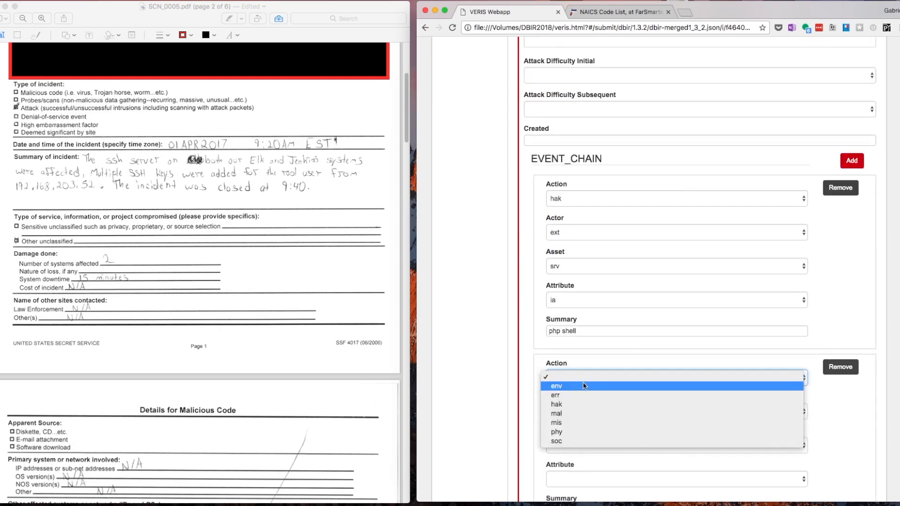
click(559, 413)
click(562, 410)
click(575, 431)
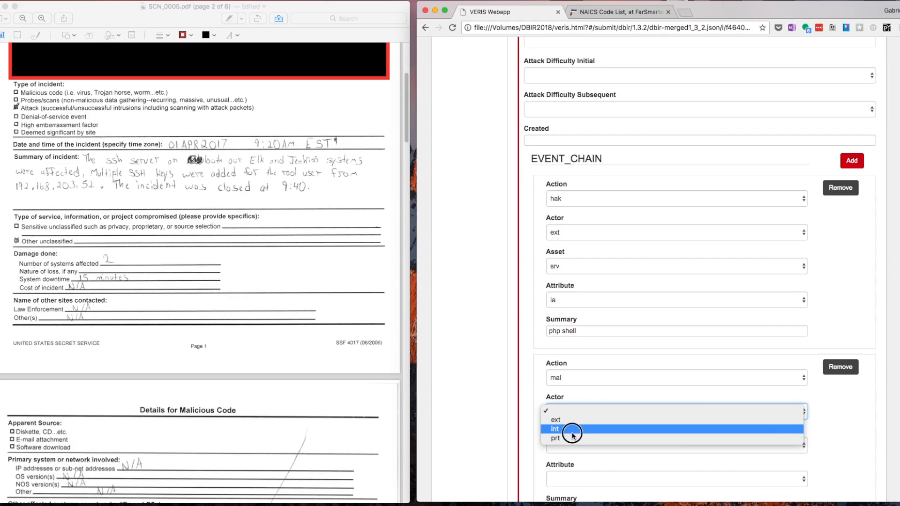
click(571, 411)
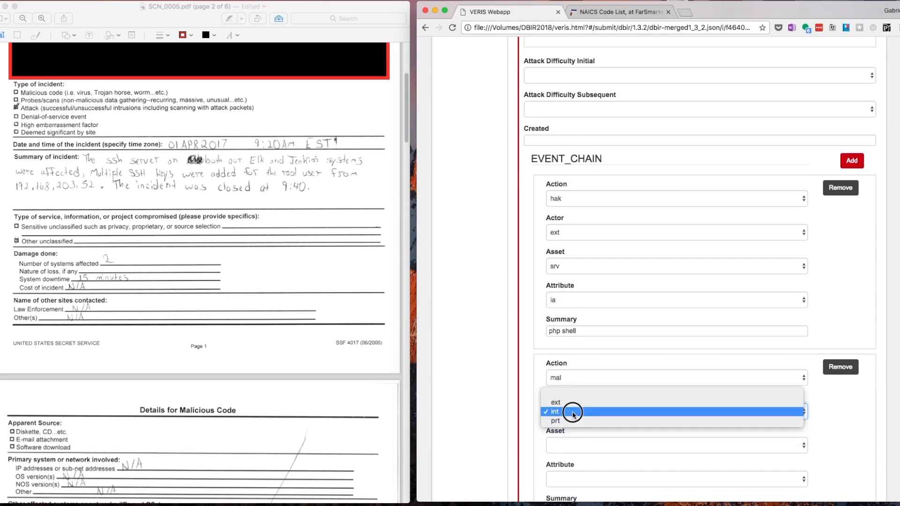
click(562, 400)
click(568, 445)
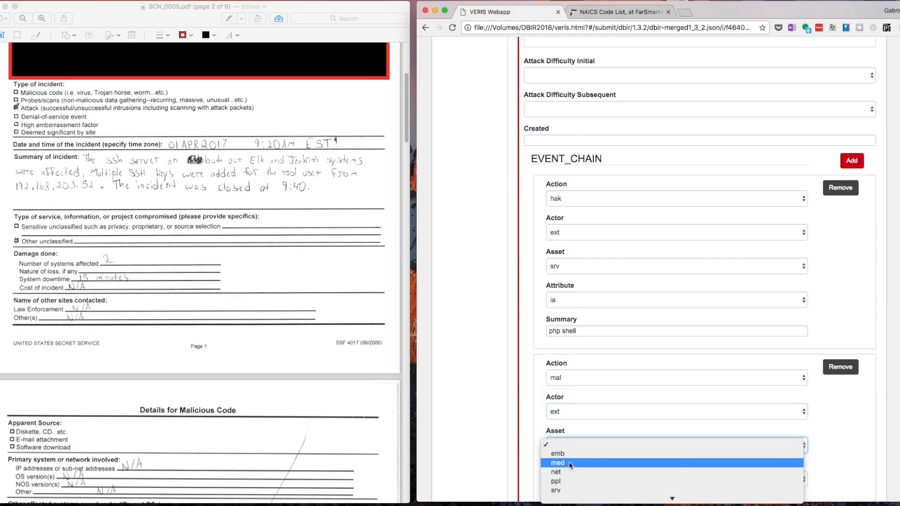
click(557, 457)
scroll(543, 449, down, 2)
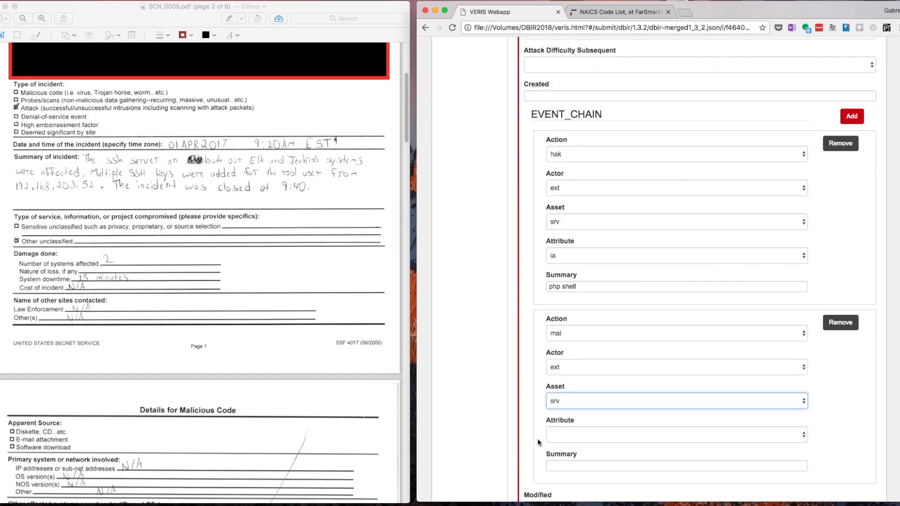
Extend the first event's summary to "php shell on webapp" and set the second event's attribute to ia.
click(591, 287)
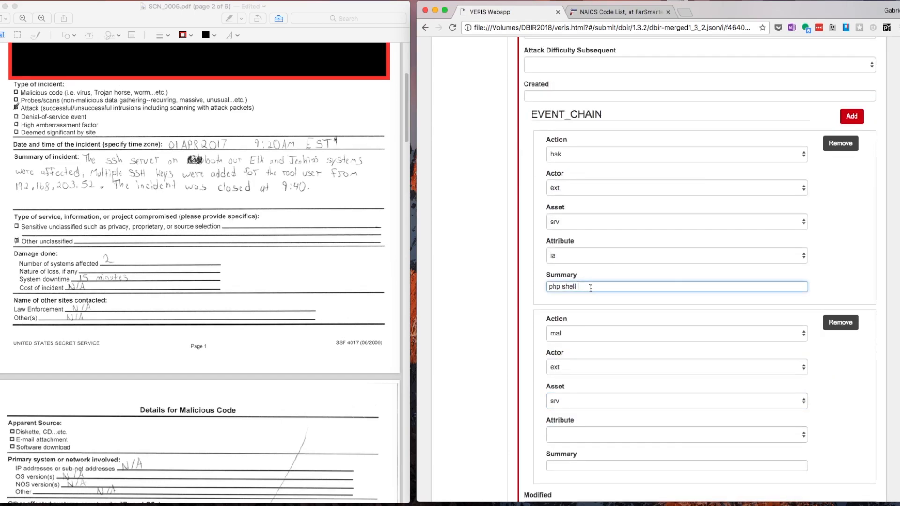
text(on webapp)
click(560, 434)
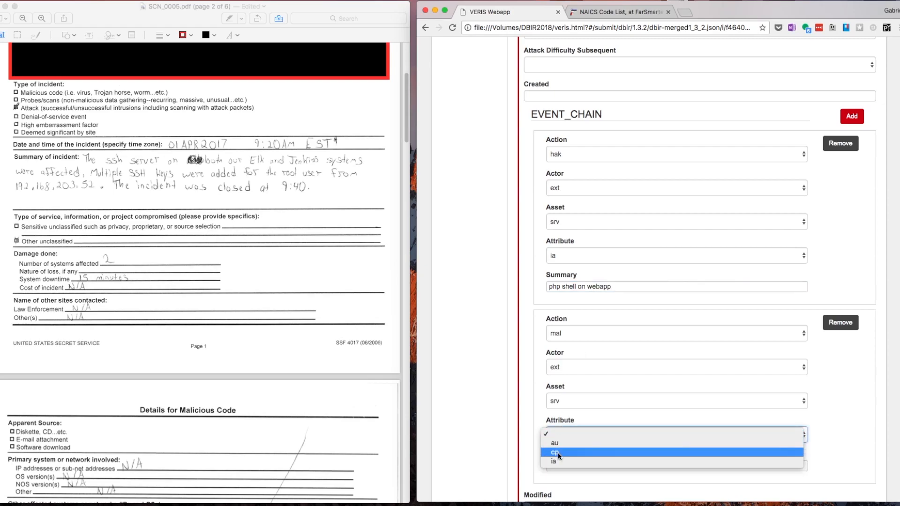
click(559, 454)
Summarize the second event as "install php shell on webapp" and reword the first event's summary to "exploit php vuln on webapp".
scroll(580, 418, down, 1)
click(562, 453)
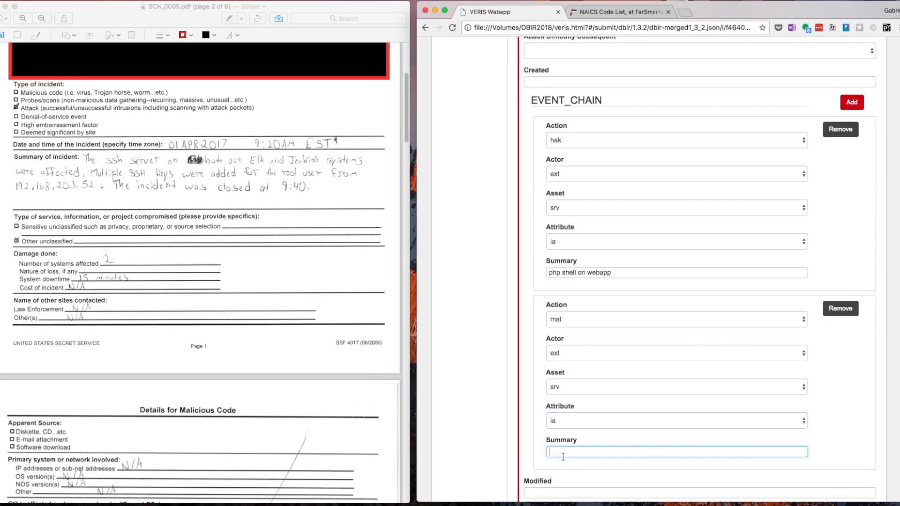
text(install shell on webapp php)
drag(576, 270, 544, 270)
text(exploit php vuln)
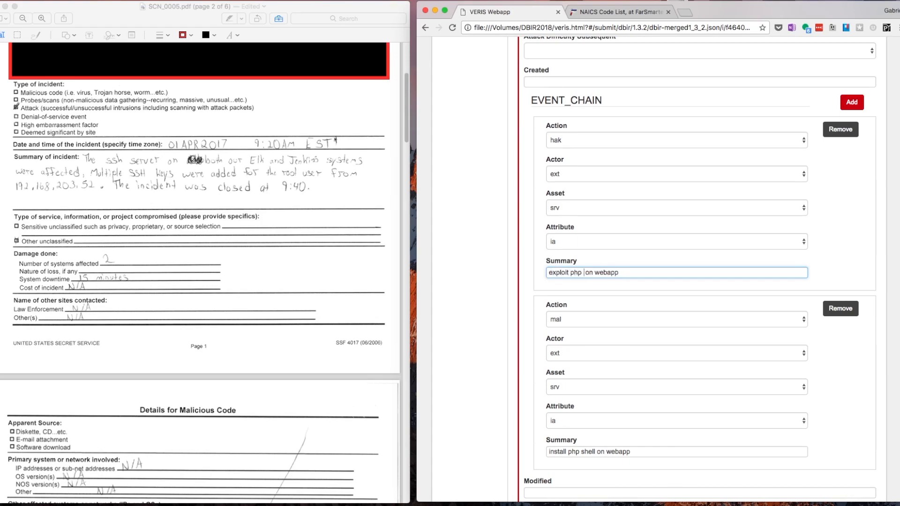
Add a third event chain entry with action hak, actor ext and asset srv.
click(850, 102)
scroll(609, 366, down, 4)
click(558, 336)
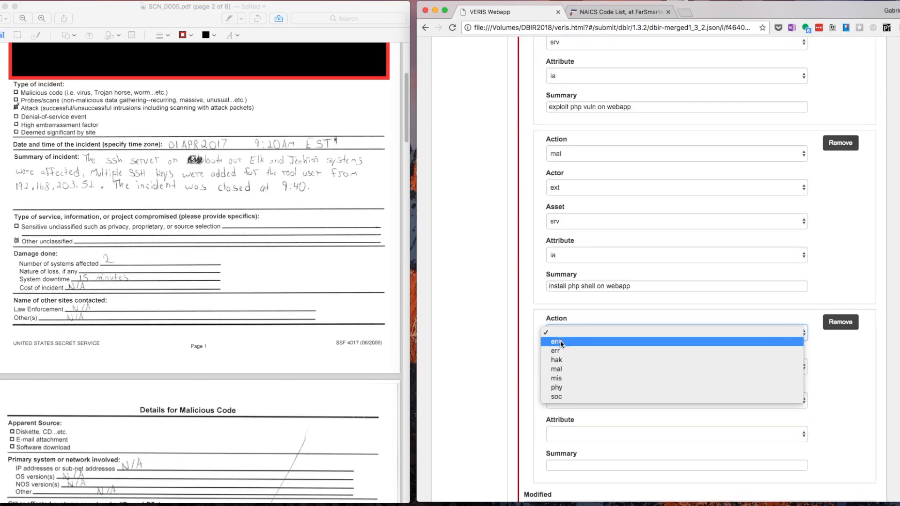
click(561, 362)
click(563, 365)
click(562, 375)
click(564, 400)
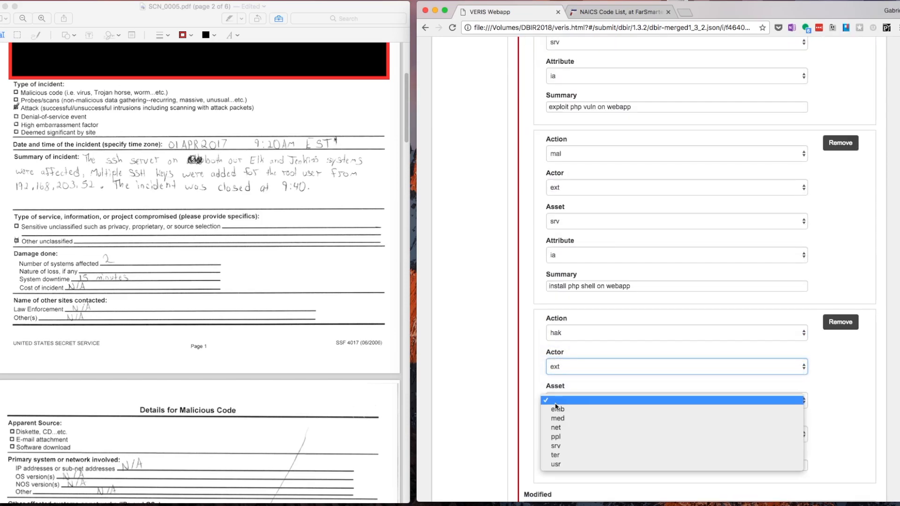
click(558, 445)
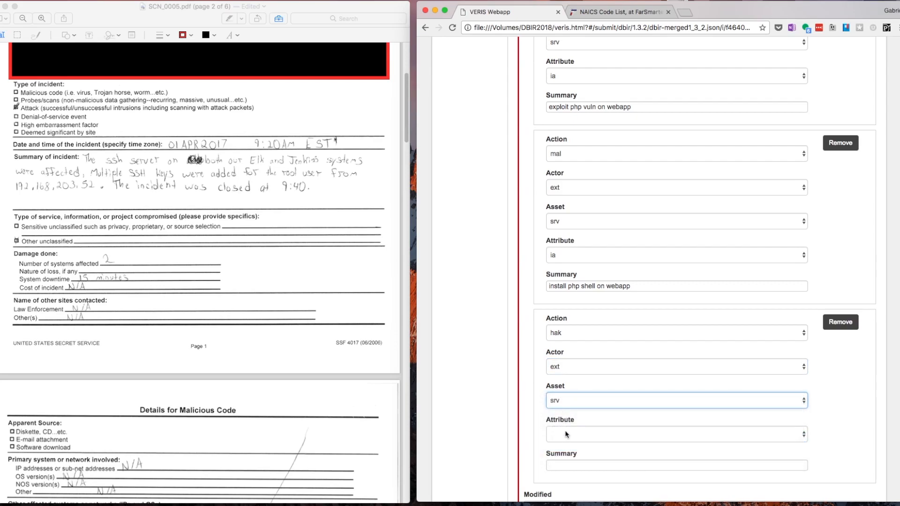
Give the third event attribute ia and the summary "add ssh keys to ELK server & webapp server".
click(565, 434)
click(567, 461)
click(565, 465)
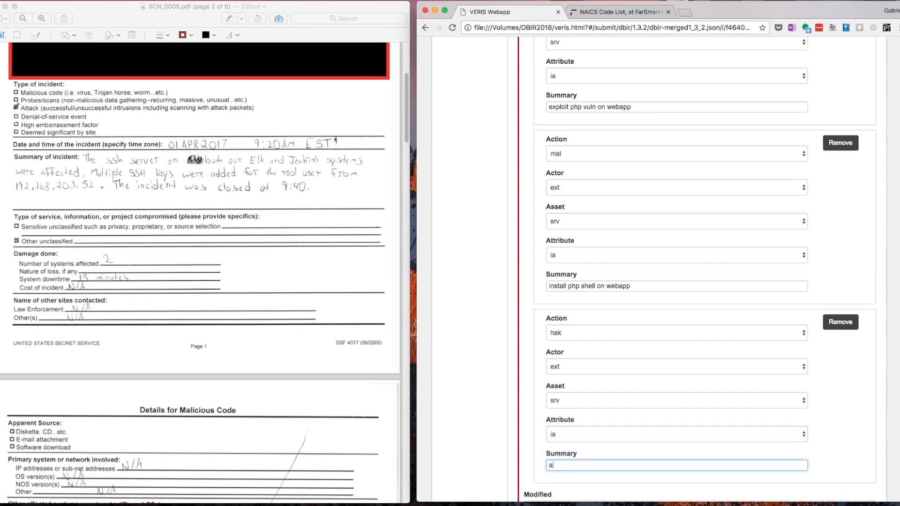
text(add ssh keys to ELK server)
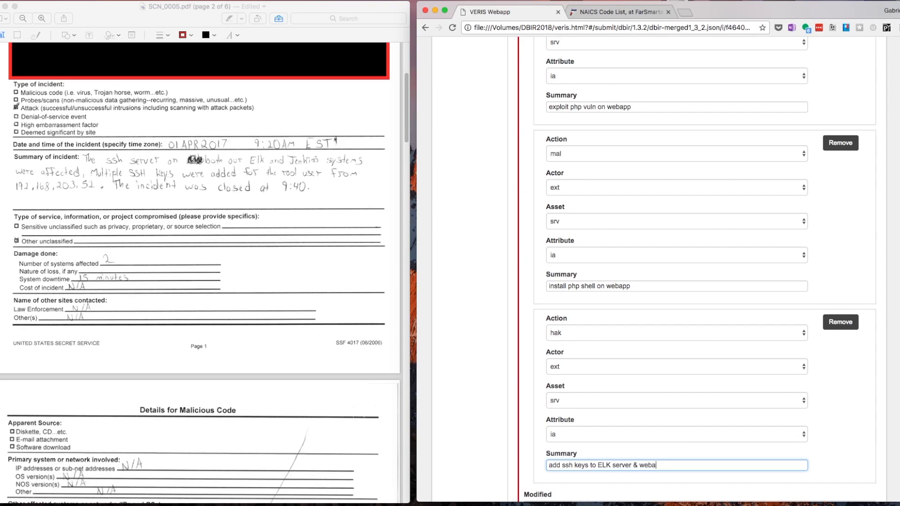
text(& webapp server)
Review the event chain, PCI and Security Maturity fields, leave the remaining Plus fields blank and collapse the Plus section.
scroll(472, 305, down, 5)
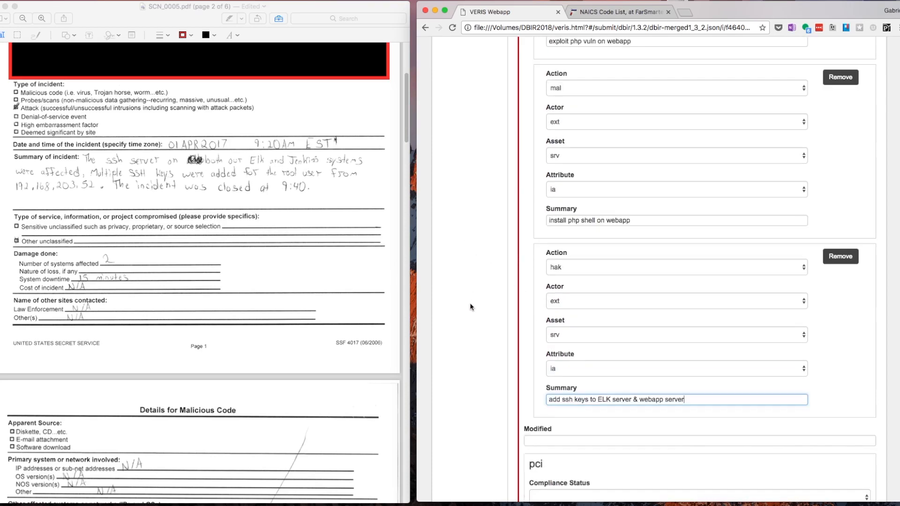
scroll(509, 285, up, 8)
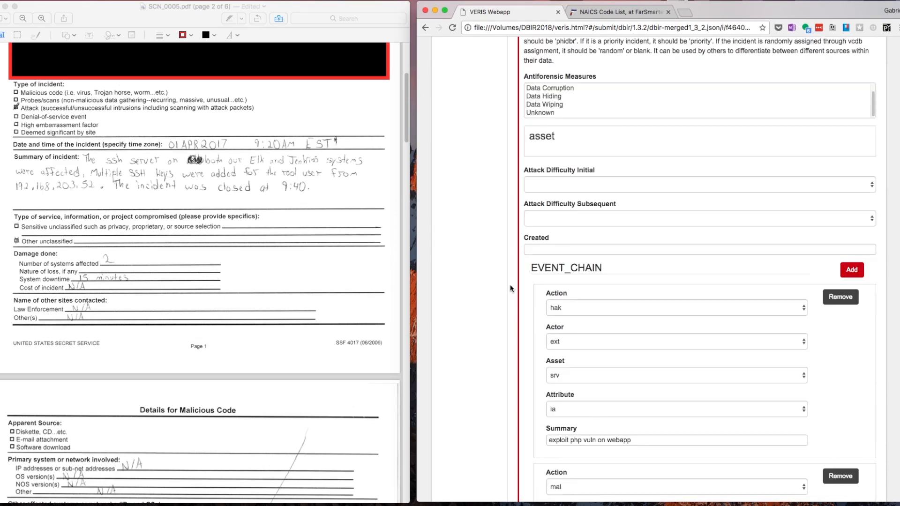
scroll(520, 316, down, 7)
scroll(518, 163, down, 5)
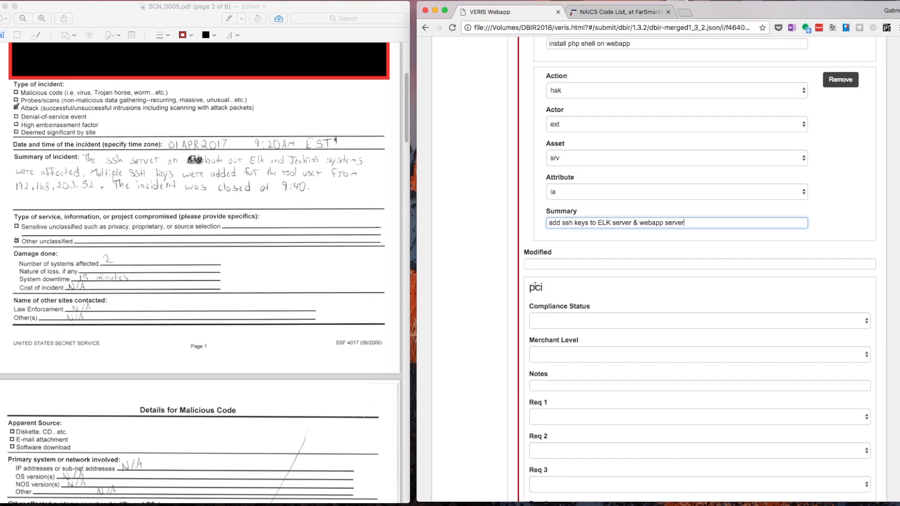
scroll(534, 290, down, 15)
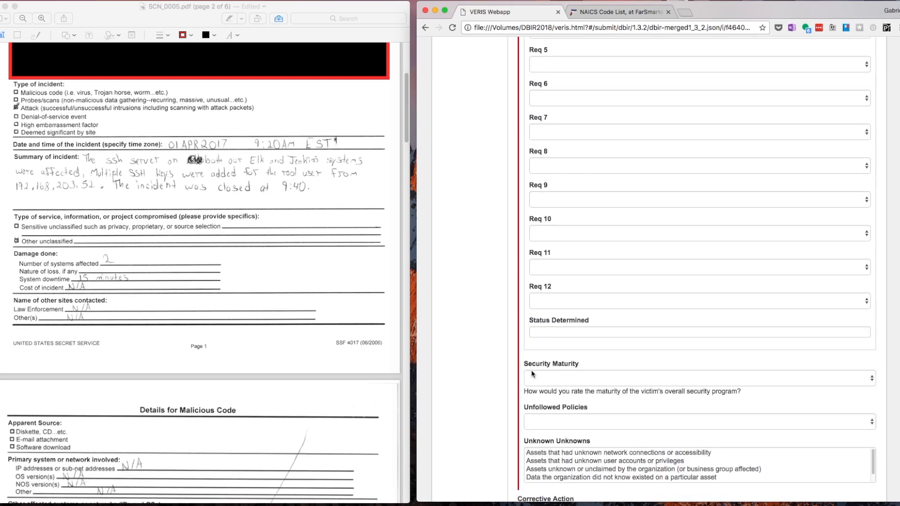
scroll(535, 370, down, 1)
click(542, 366)
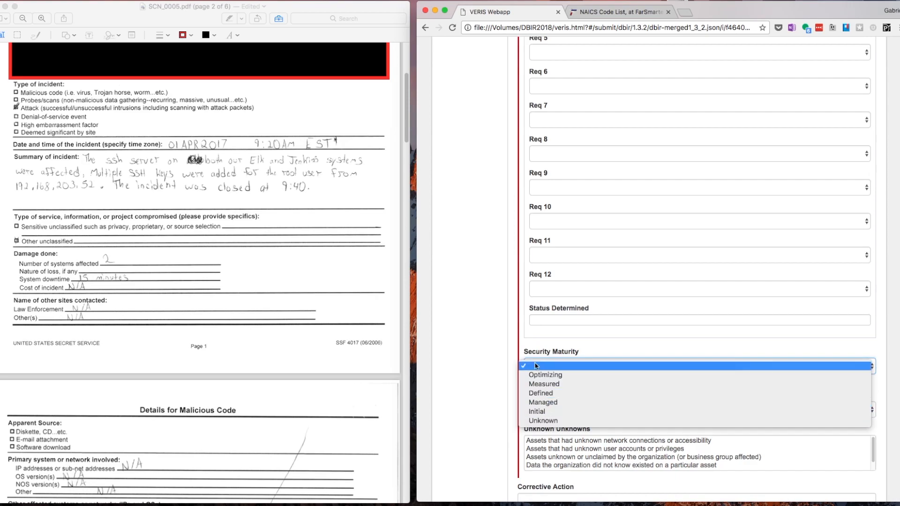
click(536, 363)
scroll(490, 363, down, 4)
scroll(537, 181, up, 15)
scroll(537, 181, up, 15)
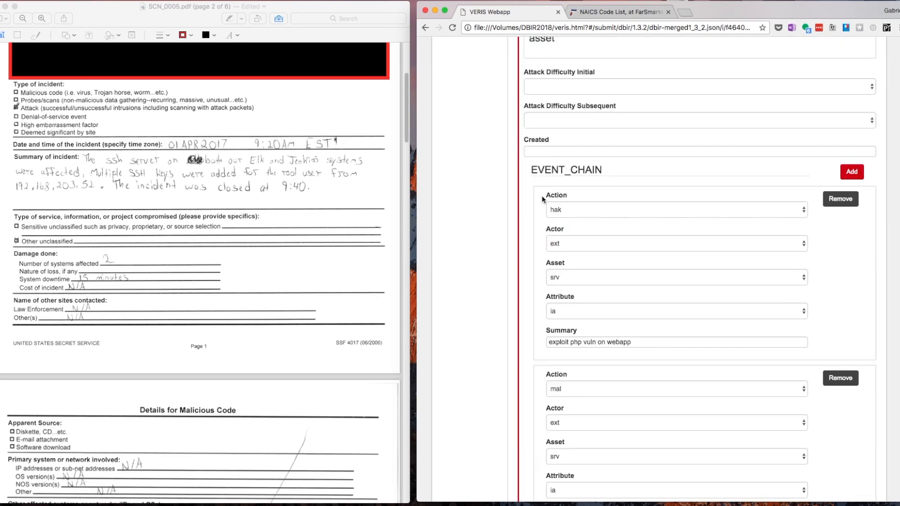
click(539, 359)
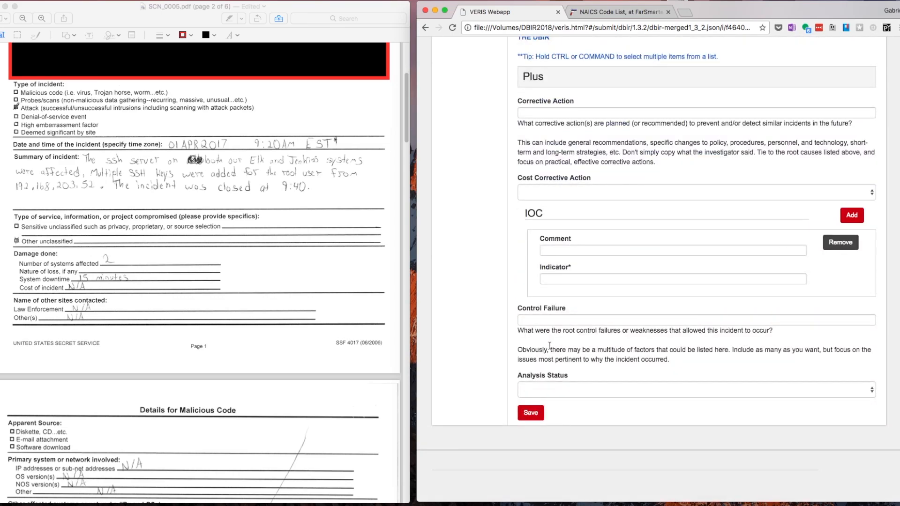
Set the Analysis Status to Needs review and save the incident.
click(526, 389)
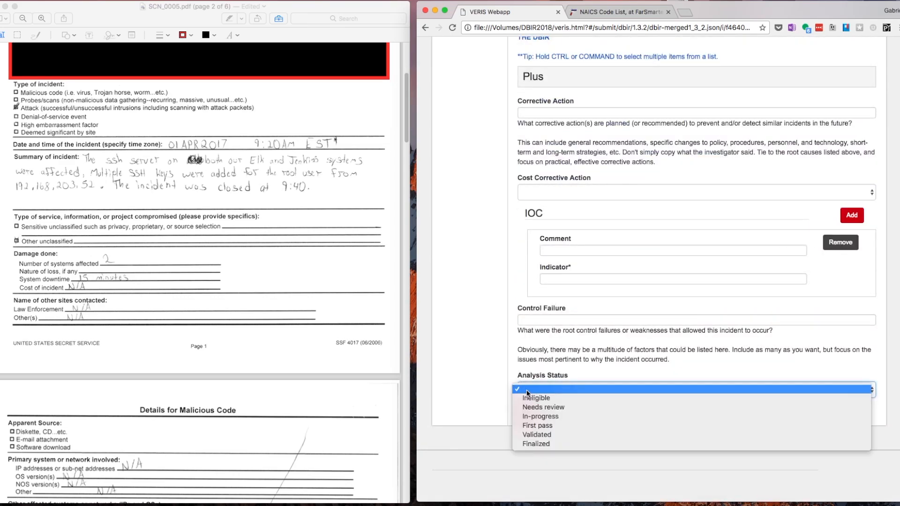
click(544, 409)
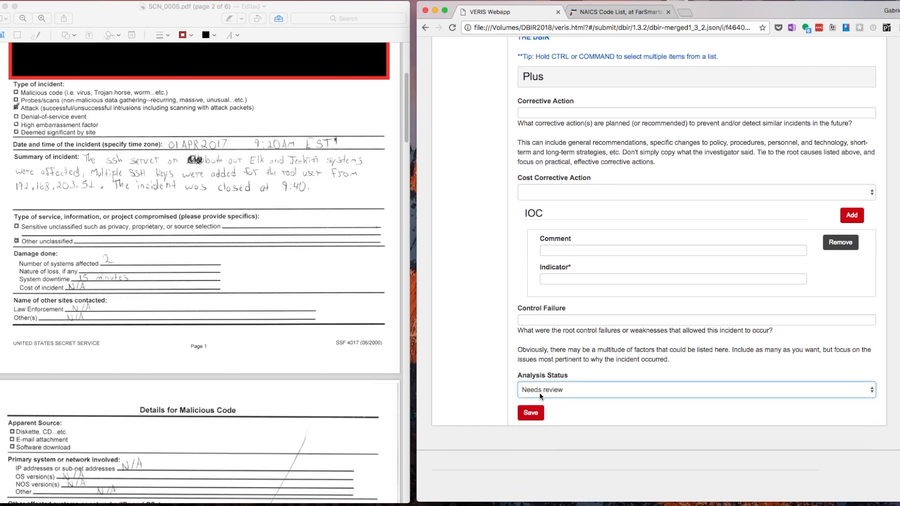
click(555, 392)
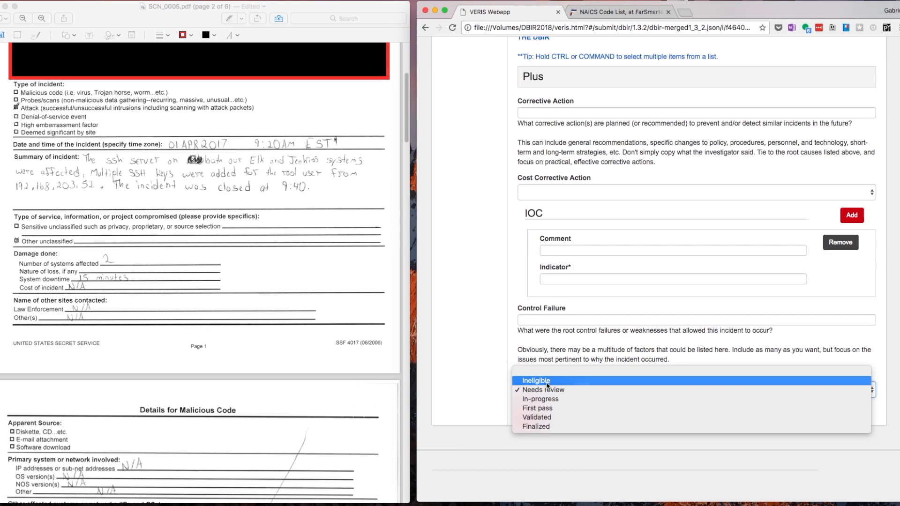
click(544, 389)
click(534, 413)
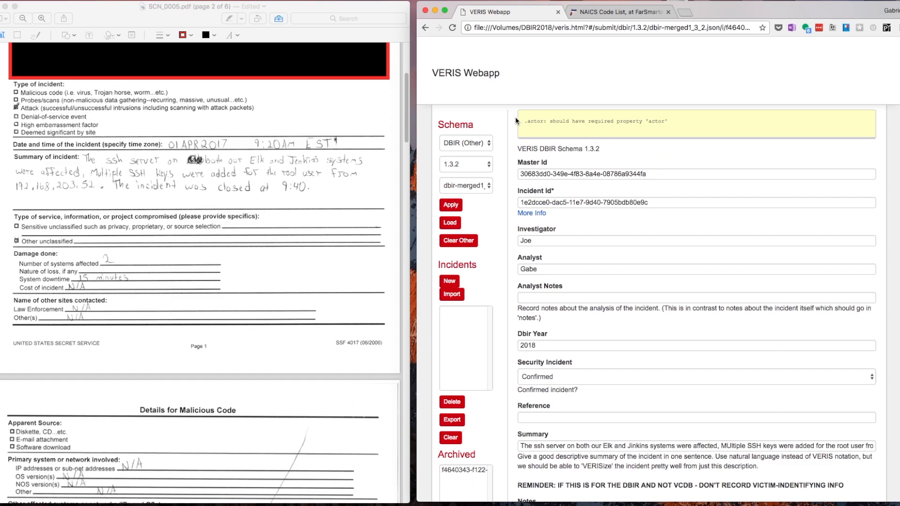
Expand the Actor section's External entry and set its variety to Activist and its motive to Fun.
scroll(587, 265, down, 15)
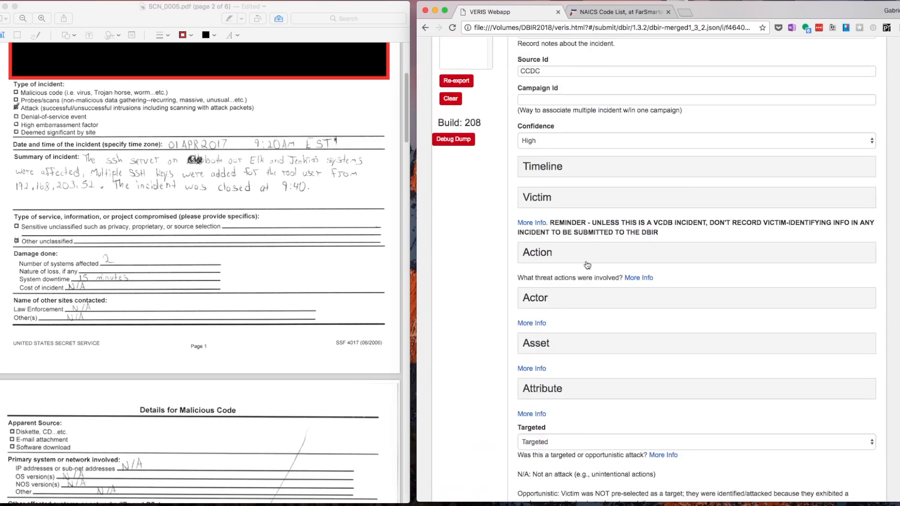
click(542, 299)
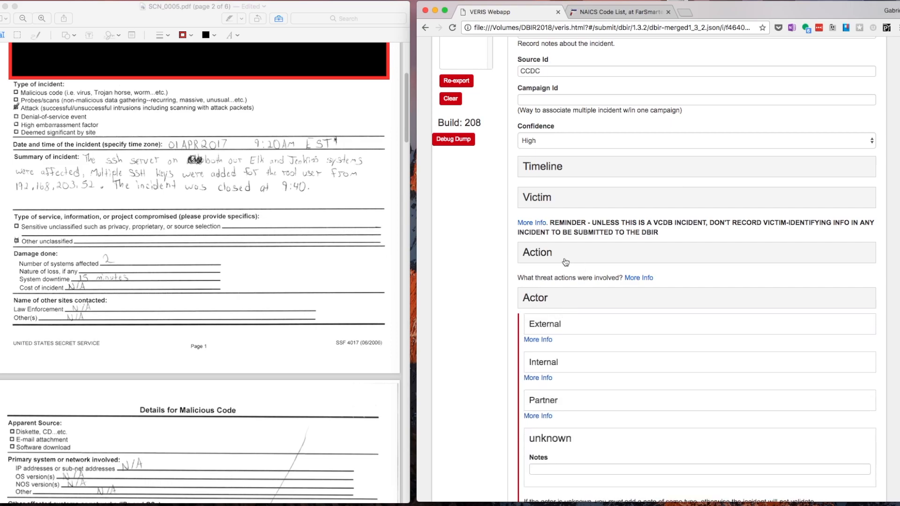
scroll(562, 265, down, 2)
click(548, 274)
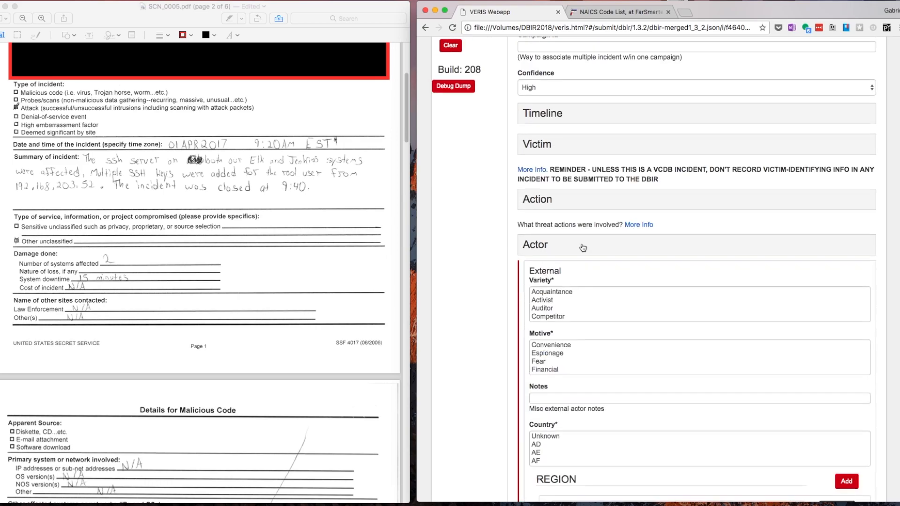
scroll(552, 272, down, 1)
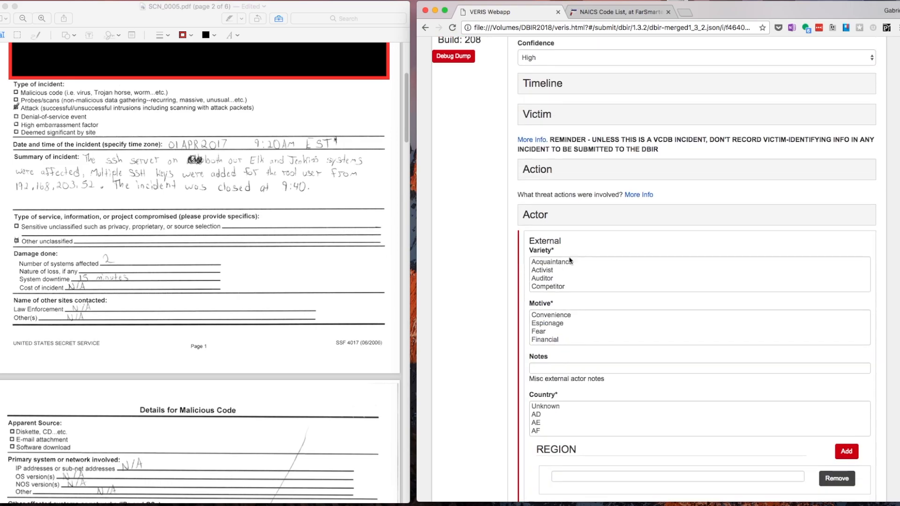
click(547, 269)
scroll(558, 330, down, 3)
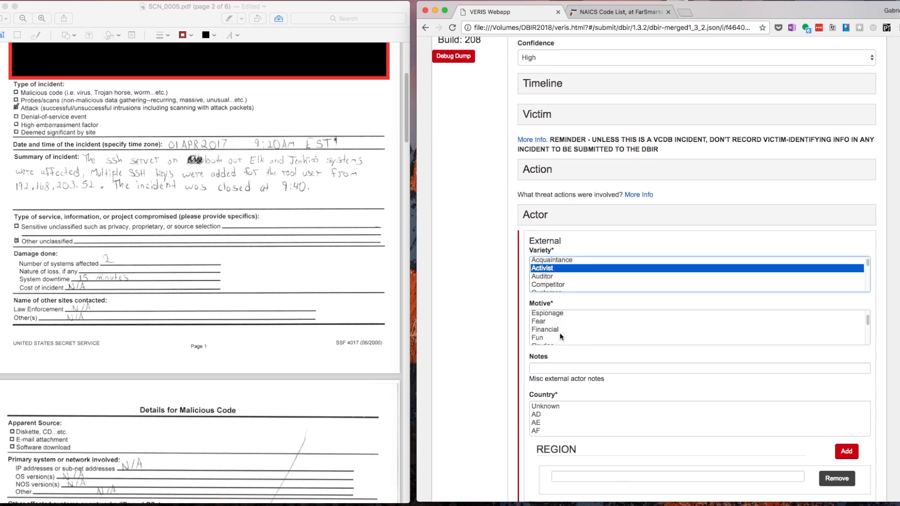
click(539, 326)
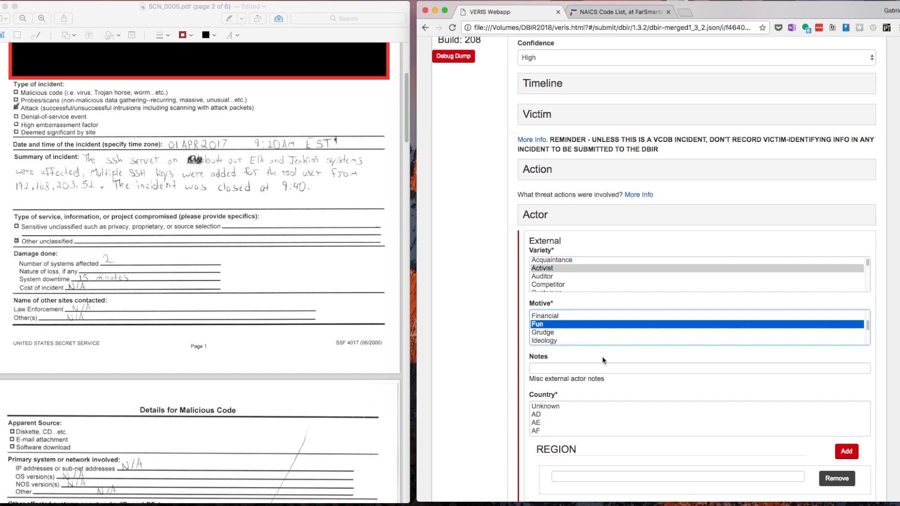
Set the external actor's country to US.
scroll(552, 367, down, 2)
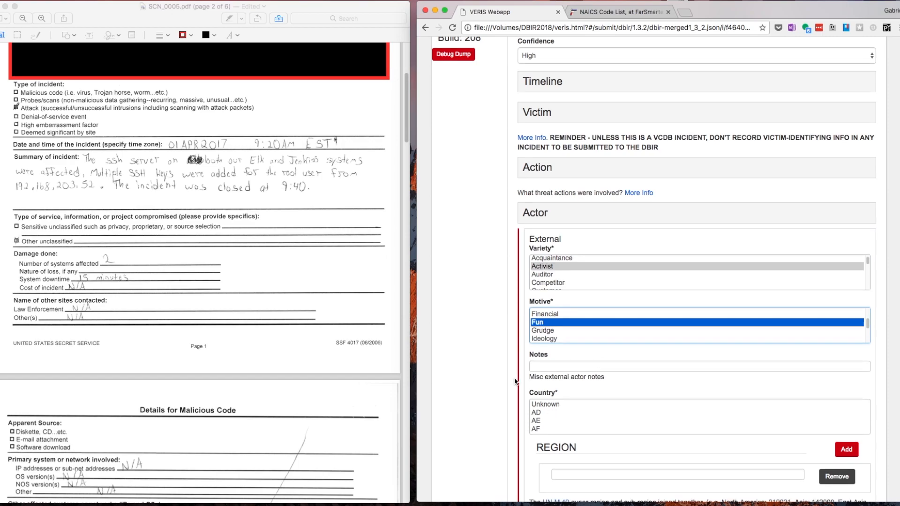
scroll(553, 368, down, 20)
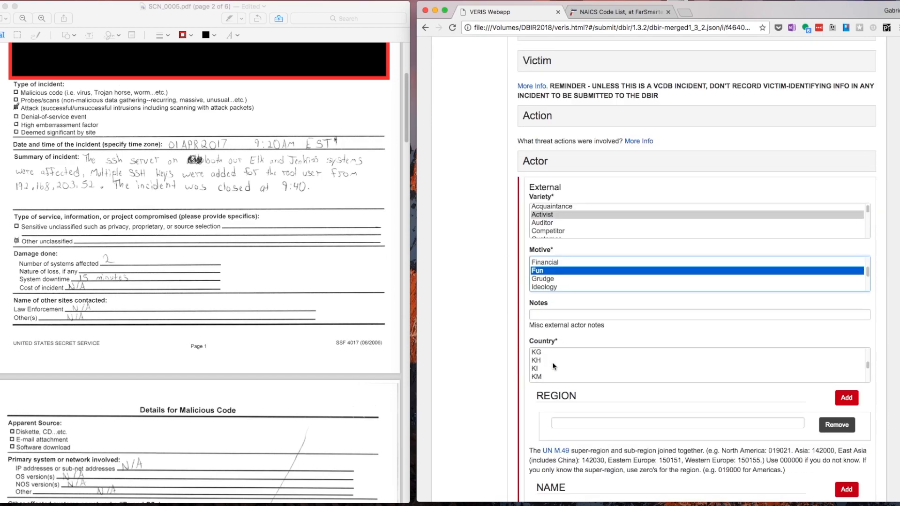
scroll(552, 367, down, 12)
scroll(554, 365, down, 9)
click(547, 372)
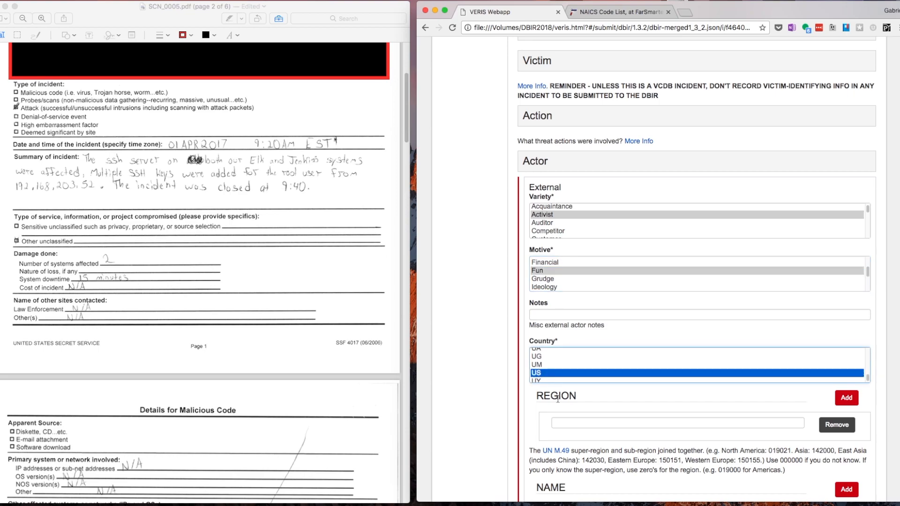
Set the external actor's region to 019021 and add the actor name "red team".
click(576, 422)
text(019021)
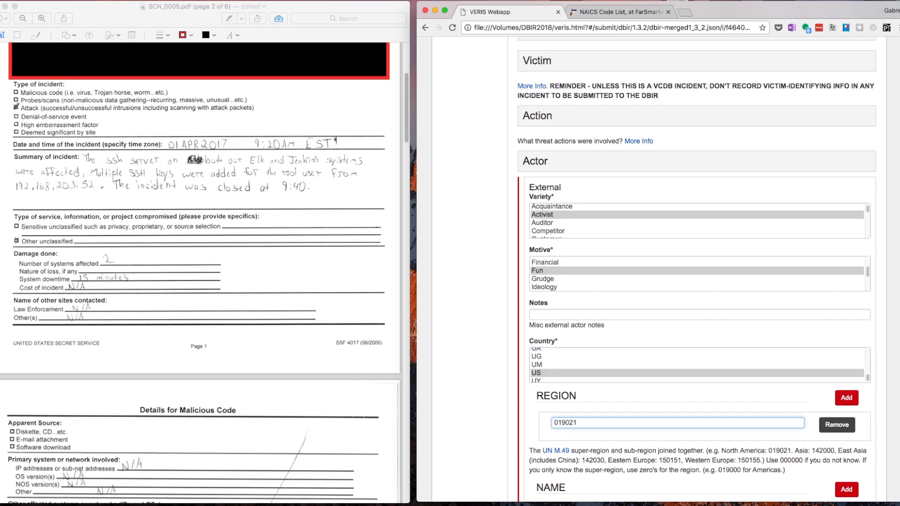
scroll(593, 399, down, 4)
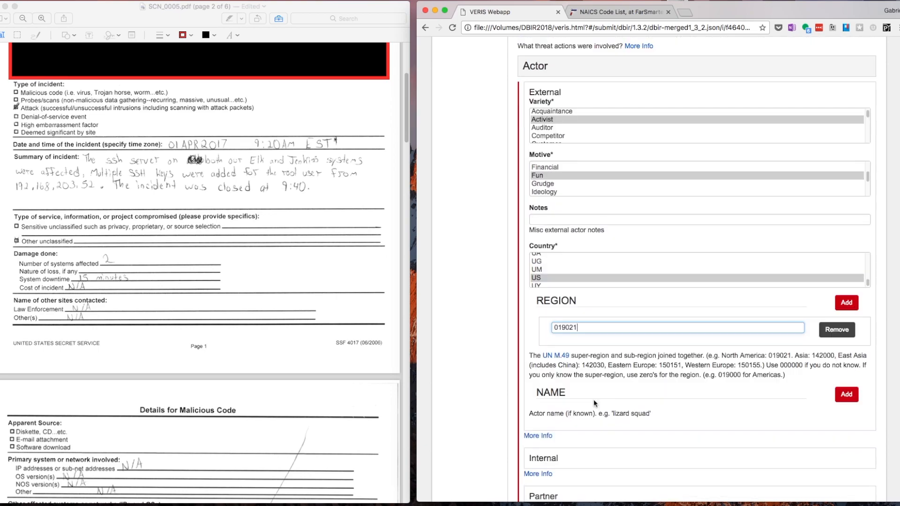
click(846, 394)
click(638, 419)
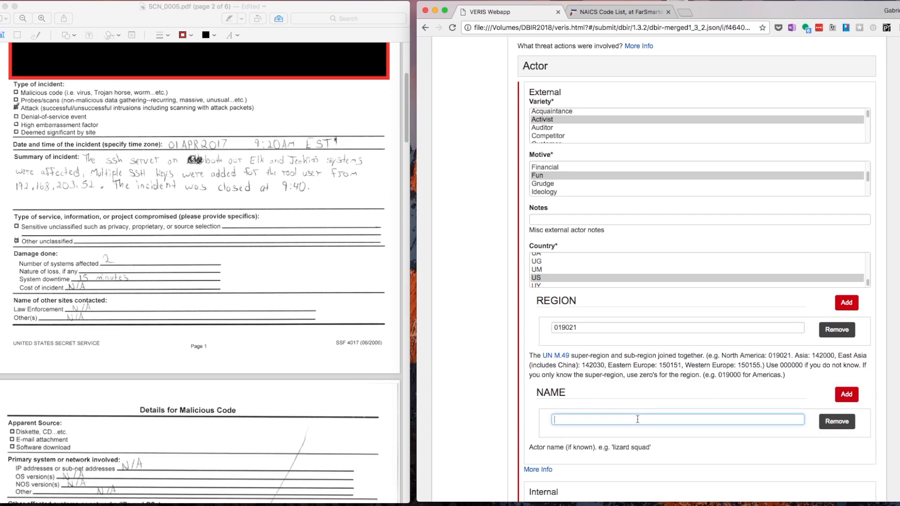
text(red team)
Collapse the Actor section and save the incident.
scroll(481, 353, down, 5)
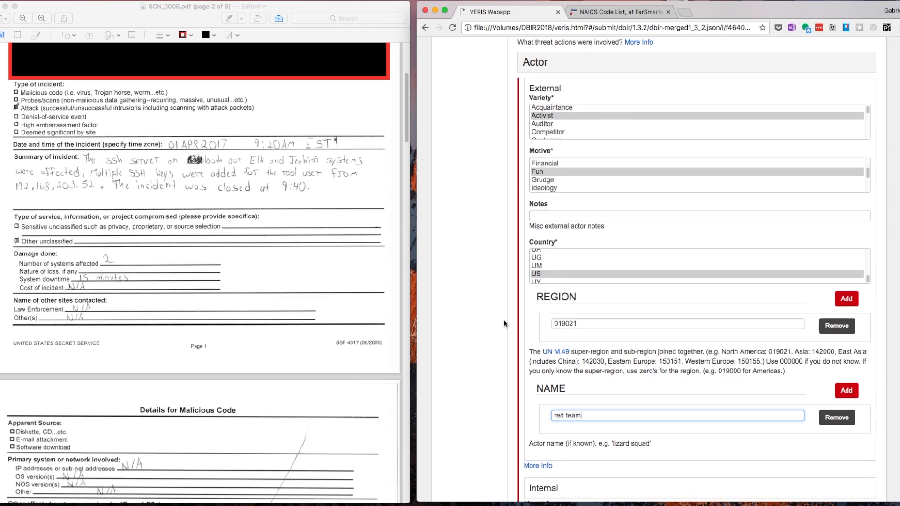
scroll(511, 330, up, 12)
scroll(561, 368, down, 9)
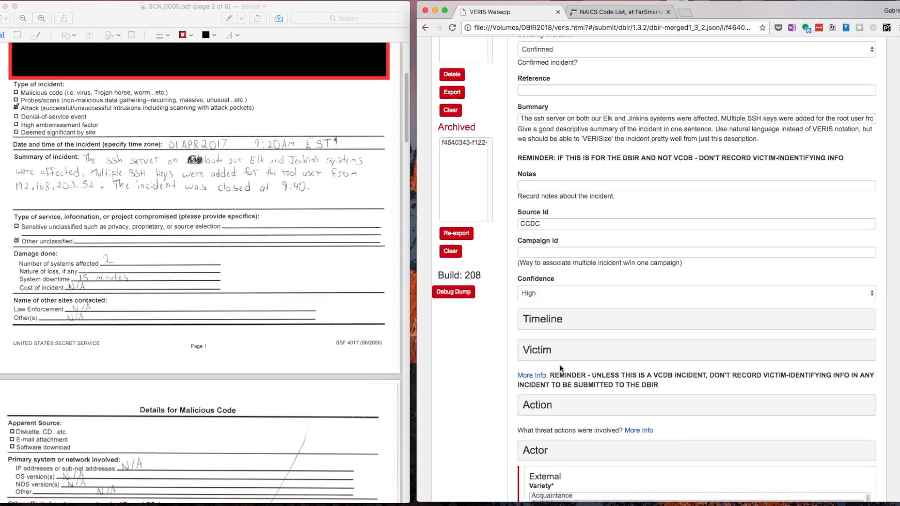
scroll(492, 408, down, 2)
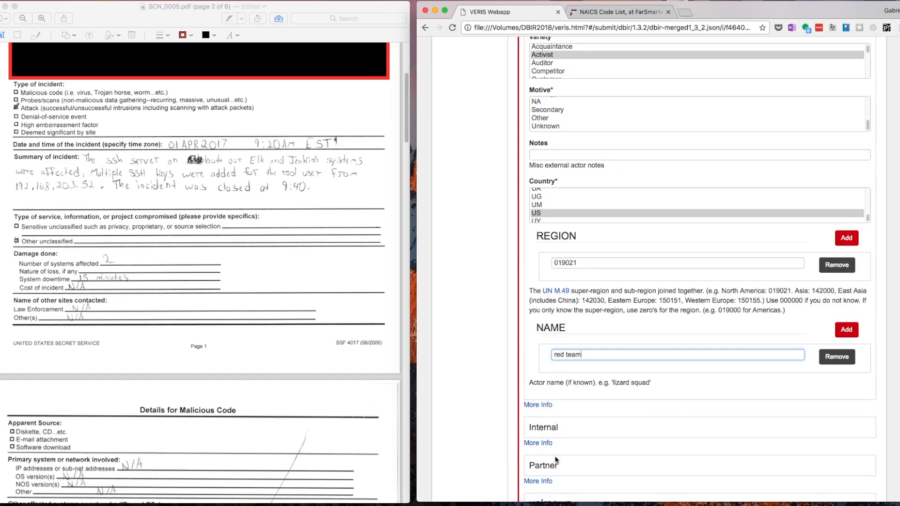
scroll(546, 467, down, 3)
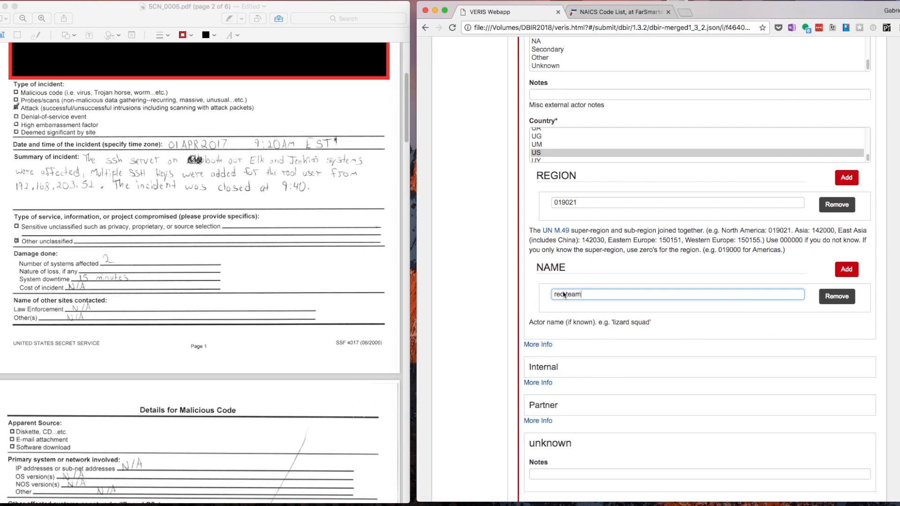
scroll(580, 183, up, 4)
click(539, 120)
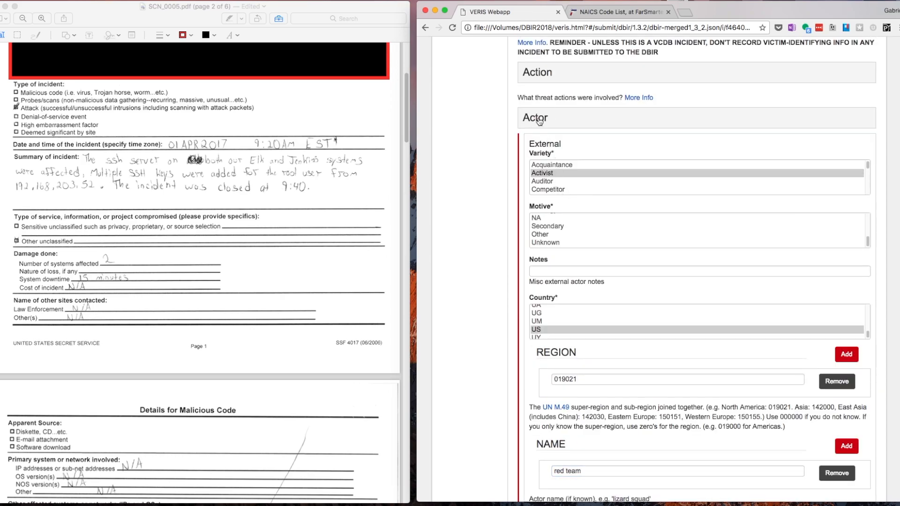
scroll(524, 328, down, 10)
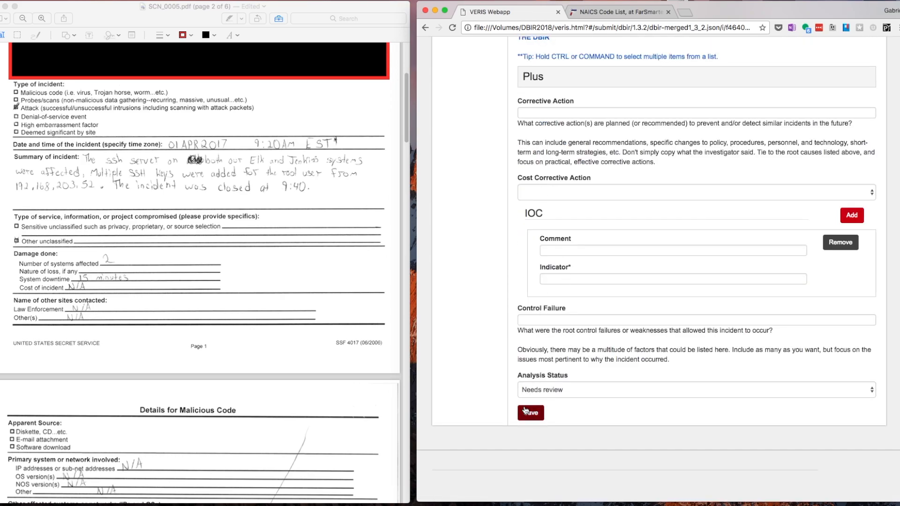
click(525, 411)
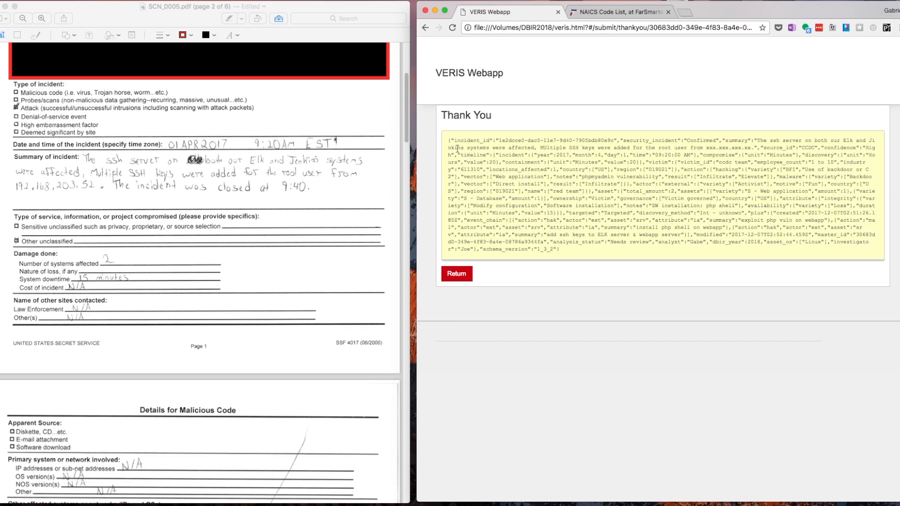
Reopen the saved incident, correct "MUltiple" to "Multiple" in its summary and save it again.
click(457, 274)
click(463, 311)
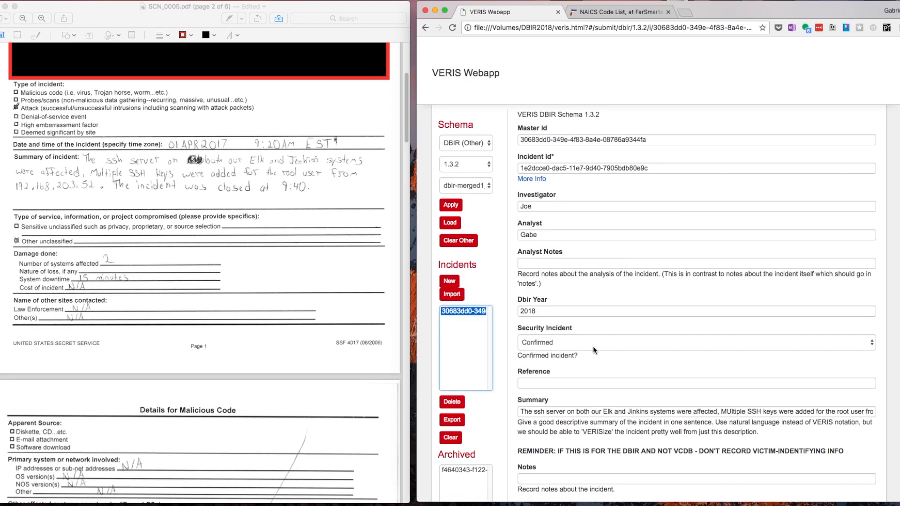
click(729, 412)
text(u)
scroll(609, 357, down, 20)
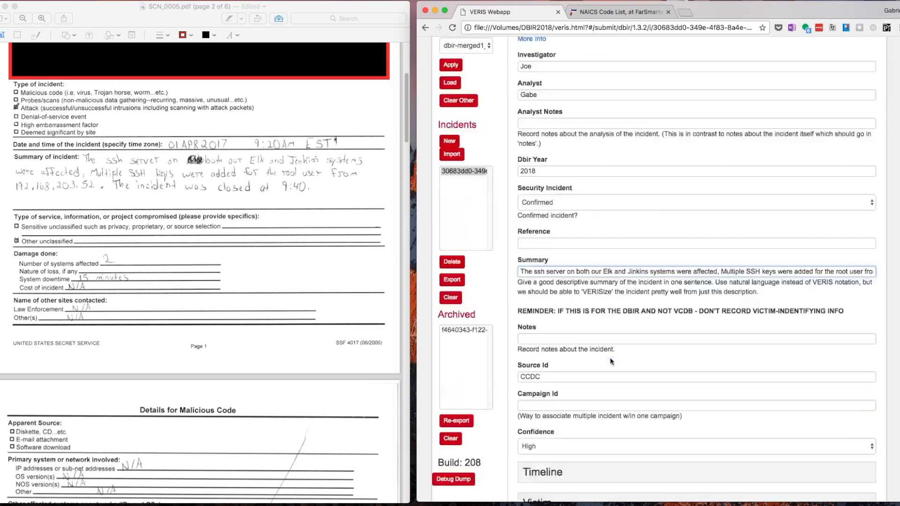
click(530, 412)
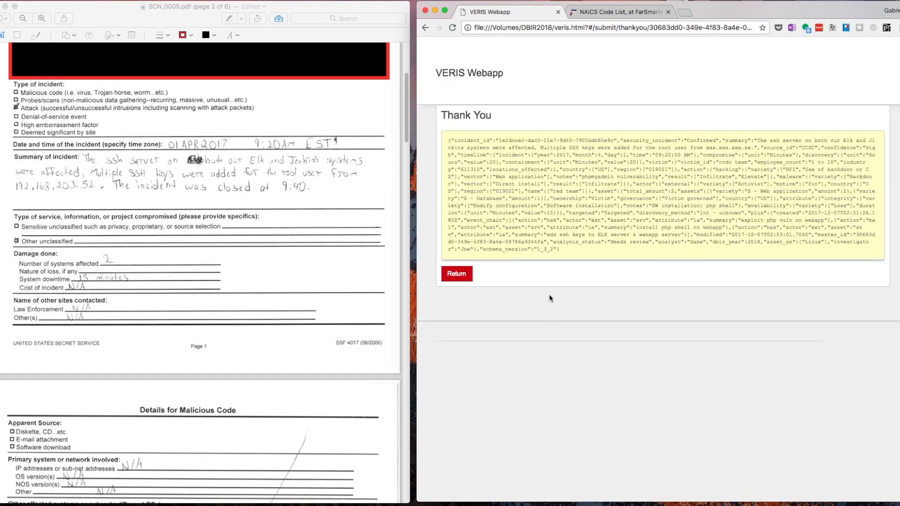
Return to the form, load the saved incident and export it to Downloads as incidents (7).zip.
click(455, 276)
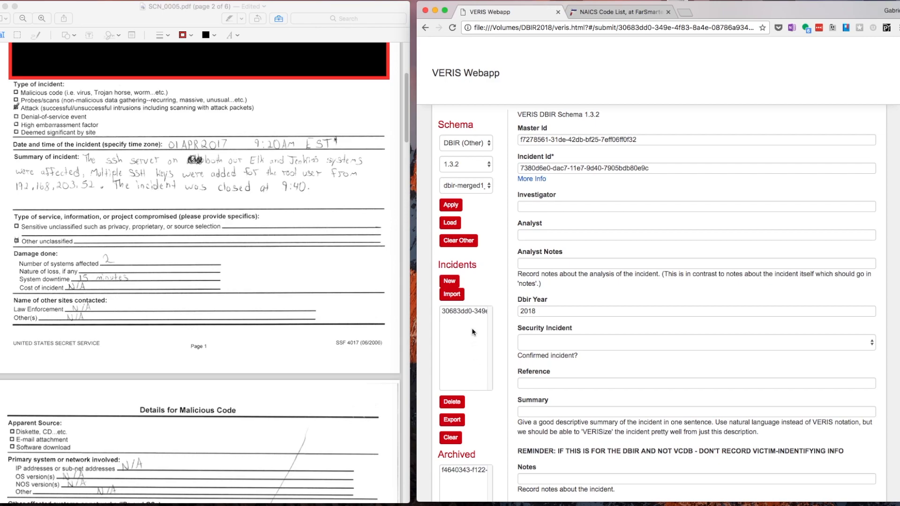
click(461, 312)
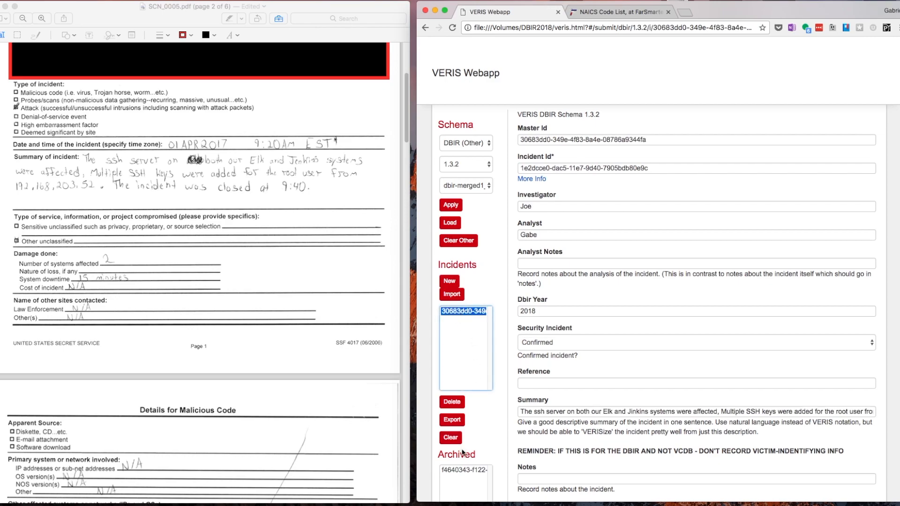
click(455, 420)
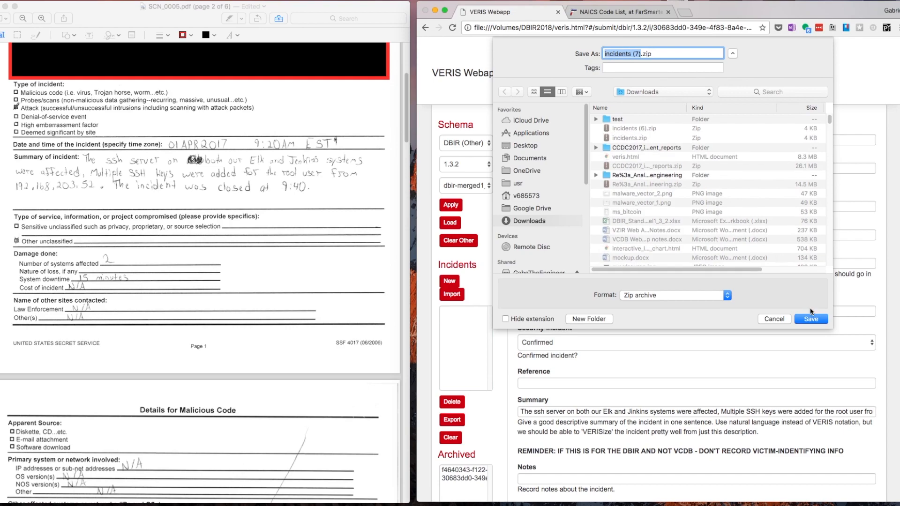
click(810, 319)
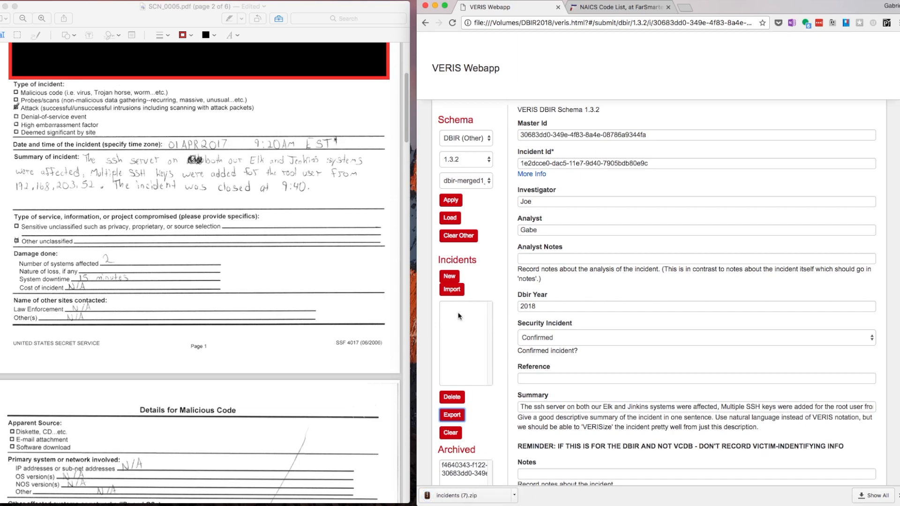
Look over the archived incidents and start a new blank incident.
scroll(496, 372, down, 3)
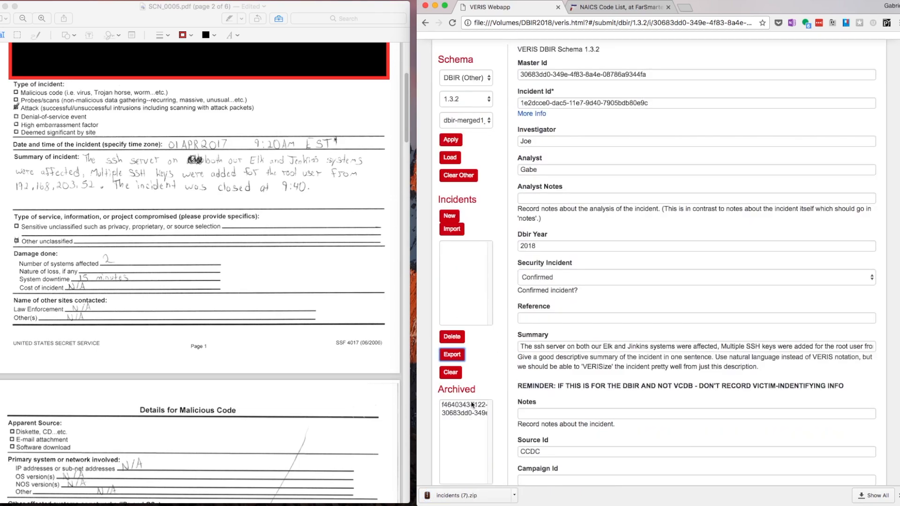
scroll(473, 413, down, 1)
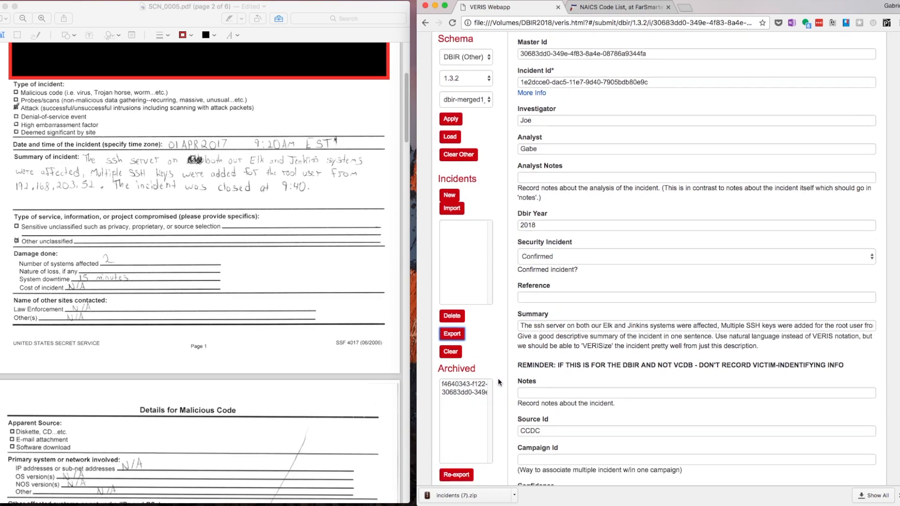
scroll(488, 373, down, 1)
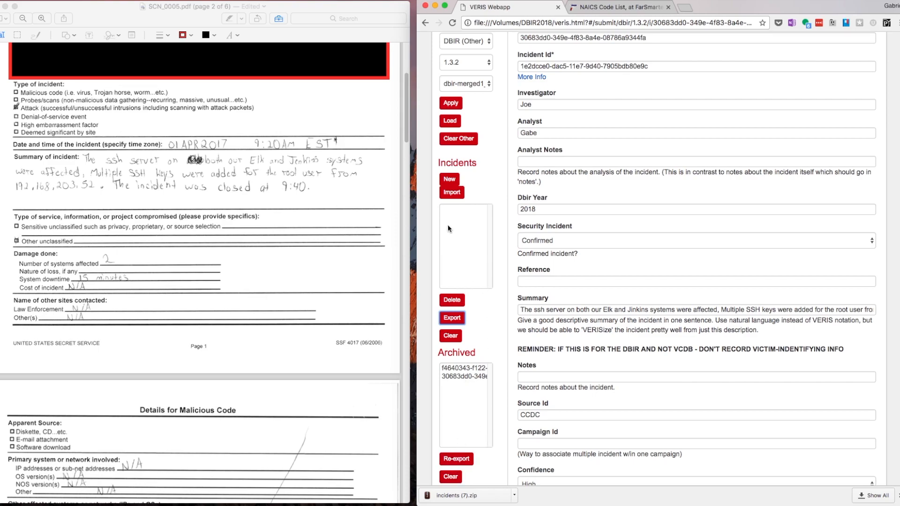
scroll(464, 246, up, 2)
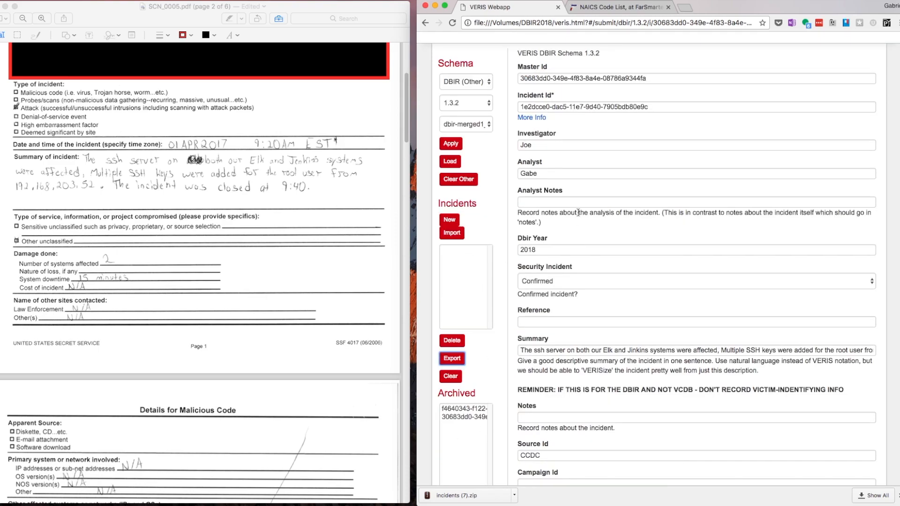
click(449, 220)
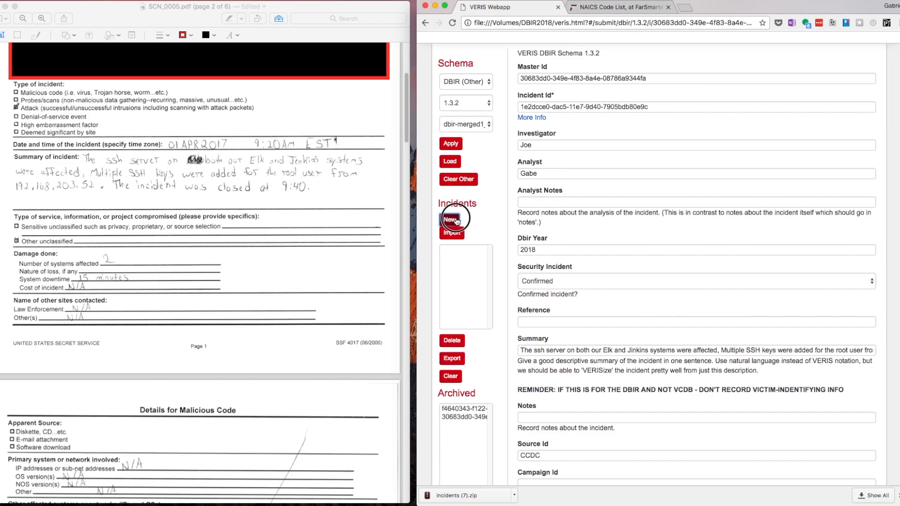
scroll(614, 248, up, 3)
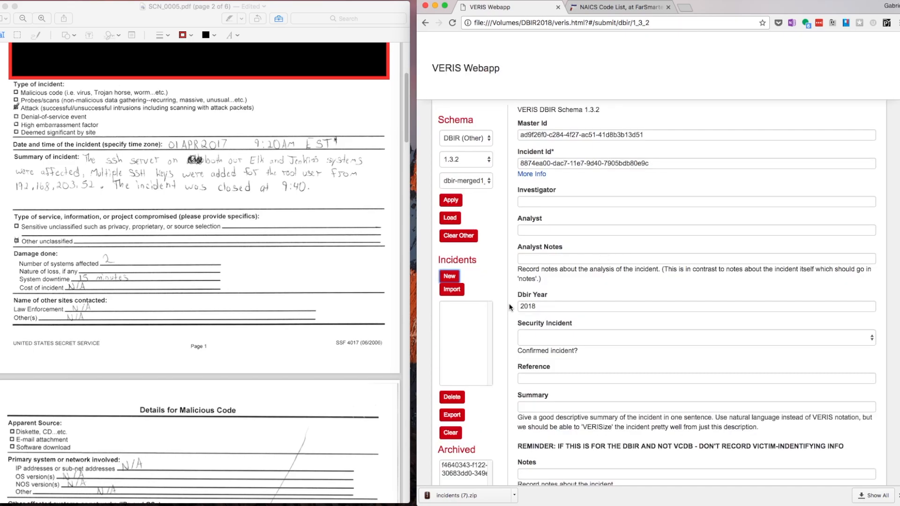